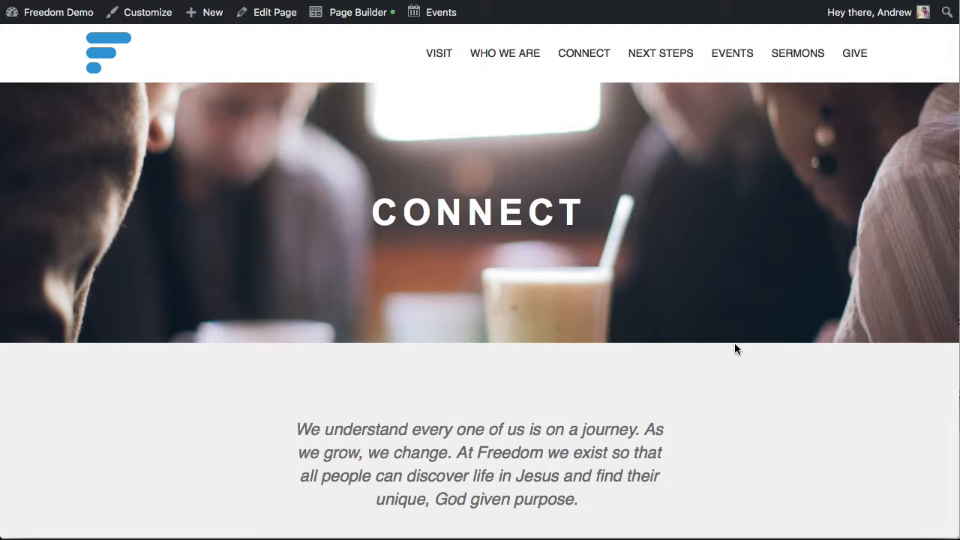
Review the published Connect page from its banner down to the Students and Kids cards
scroll(734, 349, down, 1)
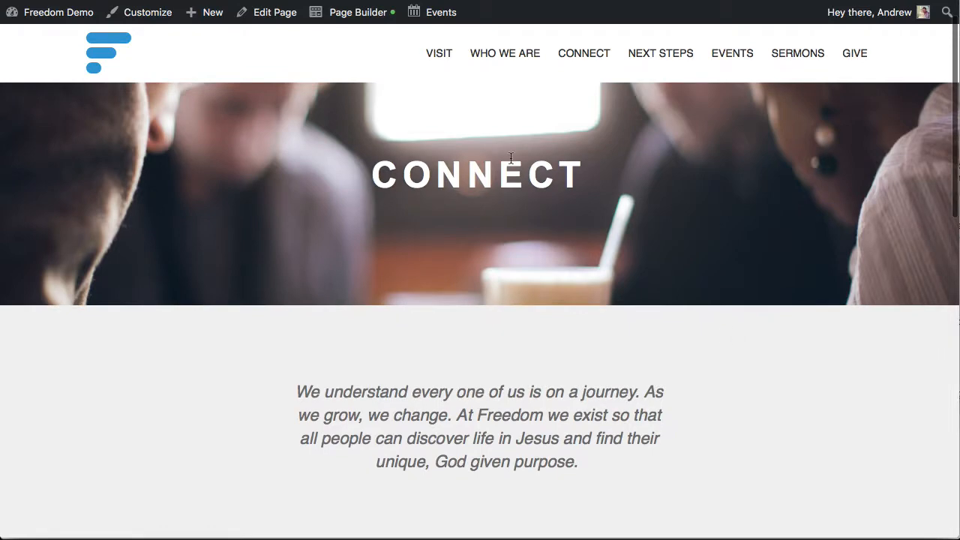
scroll(686, 267, up, 1)
scroll(686, 266, down, 10)
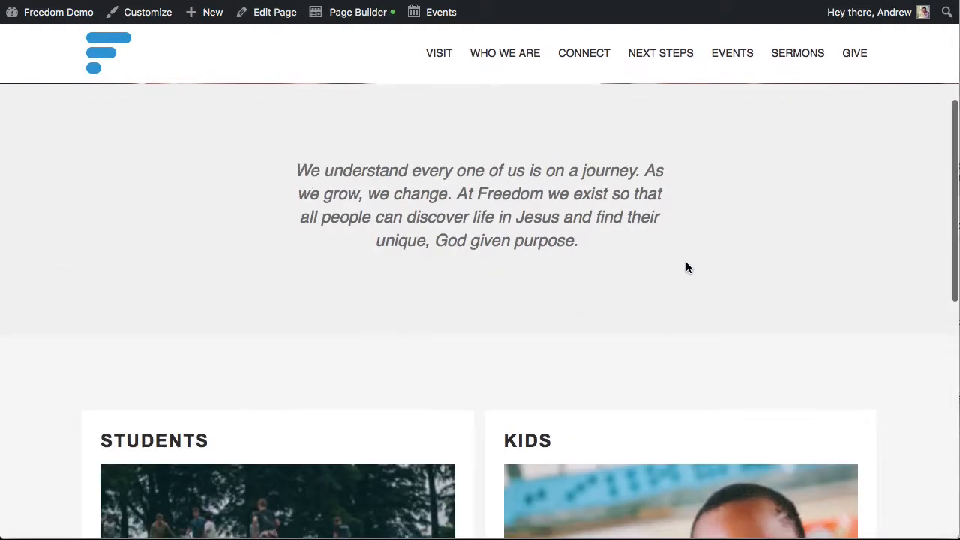
scroll(495, 315, down, 3)
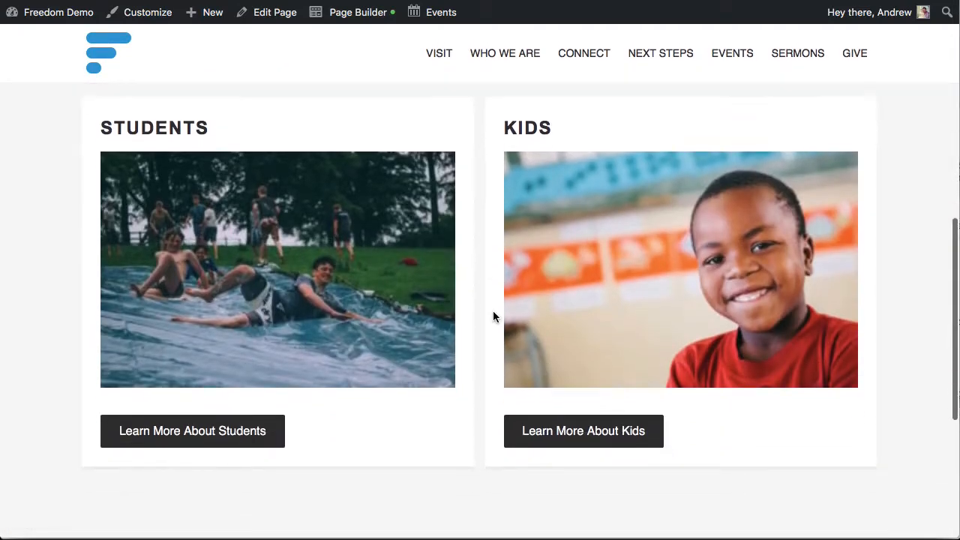
scroll(483, 297, up, 12)
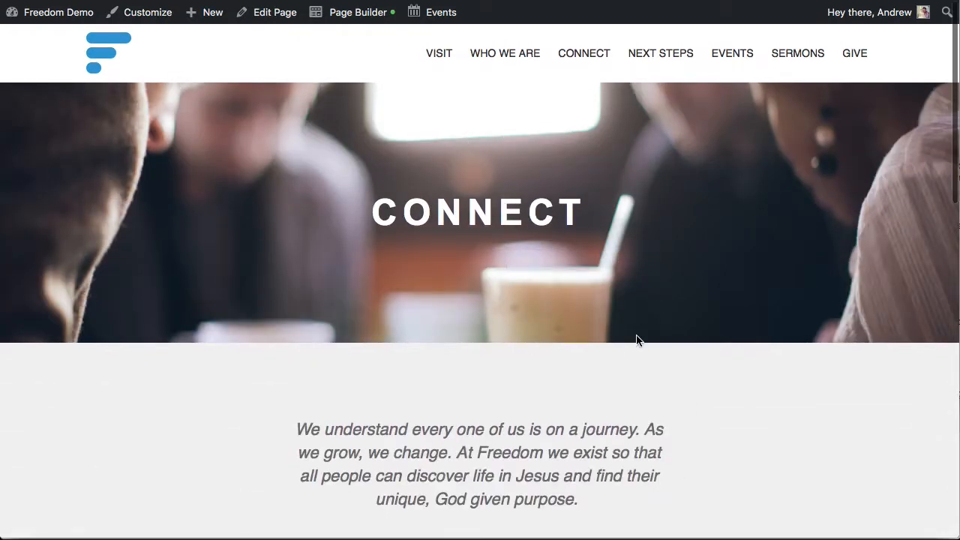
Open the Connect page in Page Builder and bring up the banner row's background photo settings
mouse_move(348, 13)
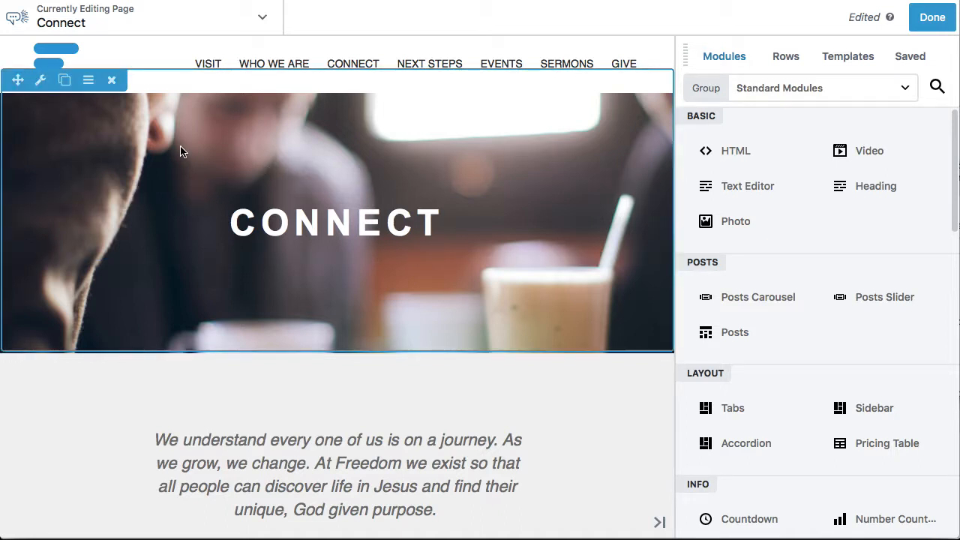
click(42, 81)
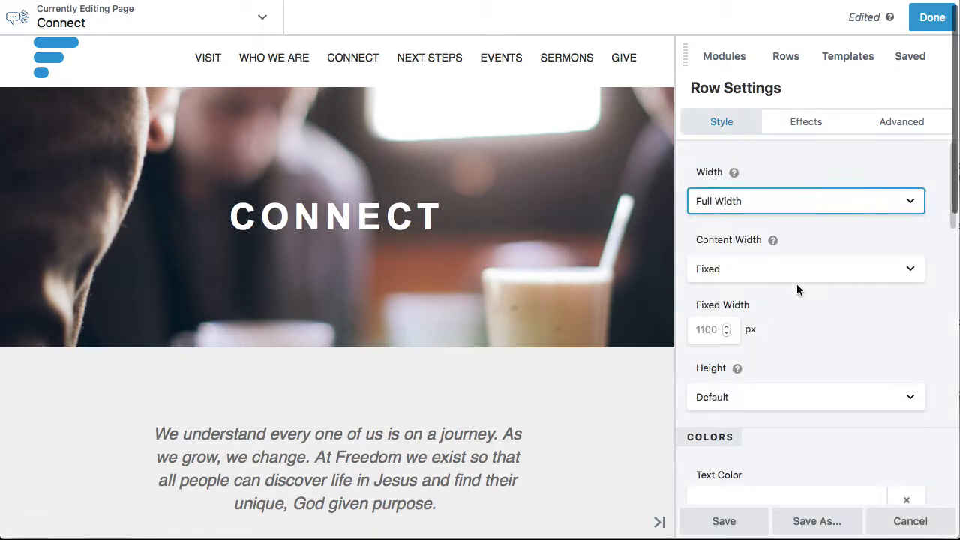
scroll(796, 284, down, 7)
scroll(796, 284, down, 4)
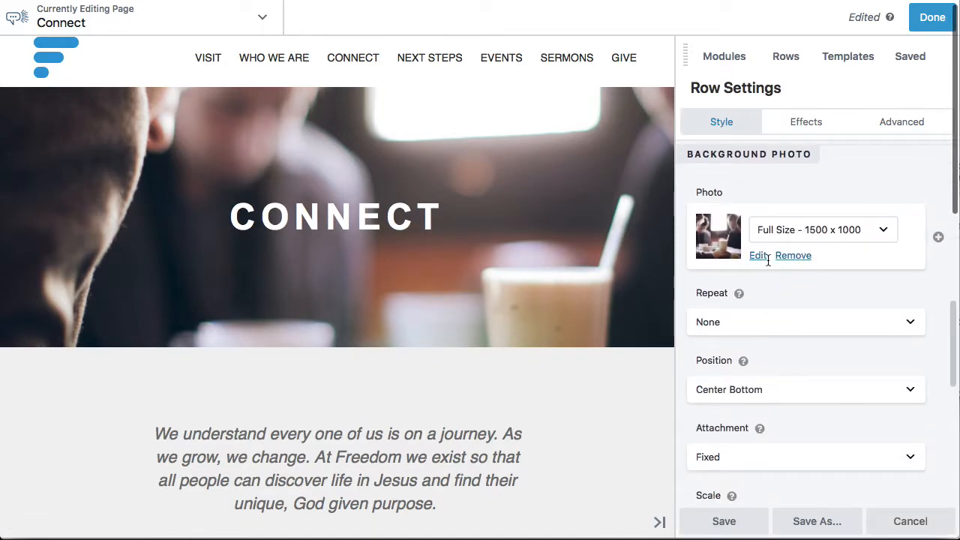
Set the banner row's background photo to the media library image of two people's hands on a white sofa
click(758, 256)
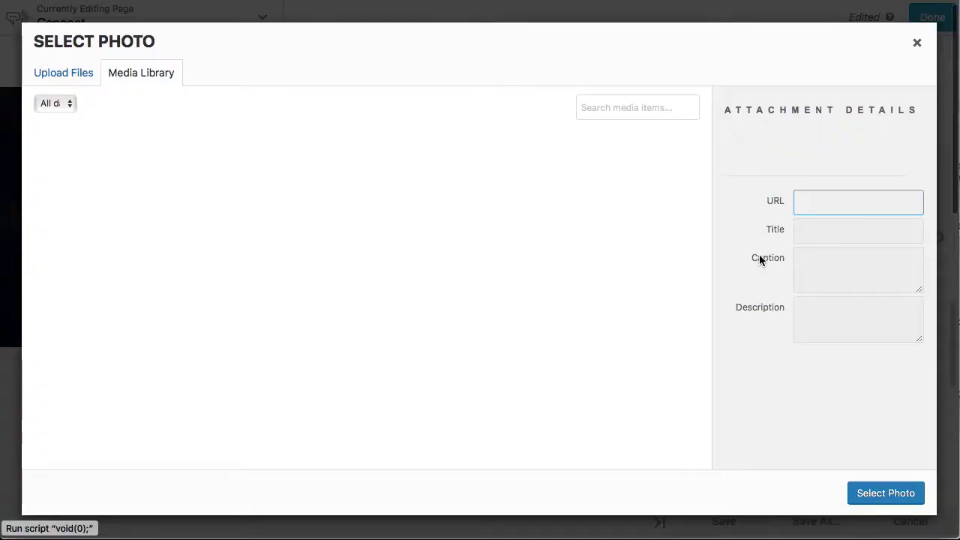
scroll(546, 304, down, 5)
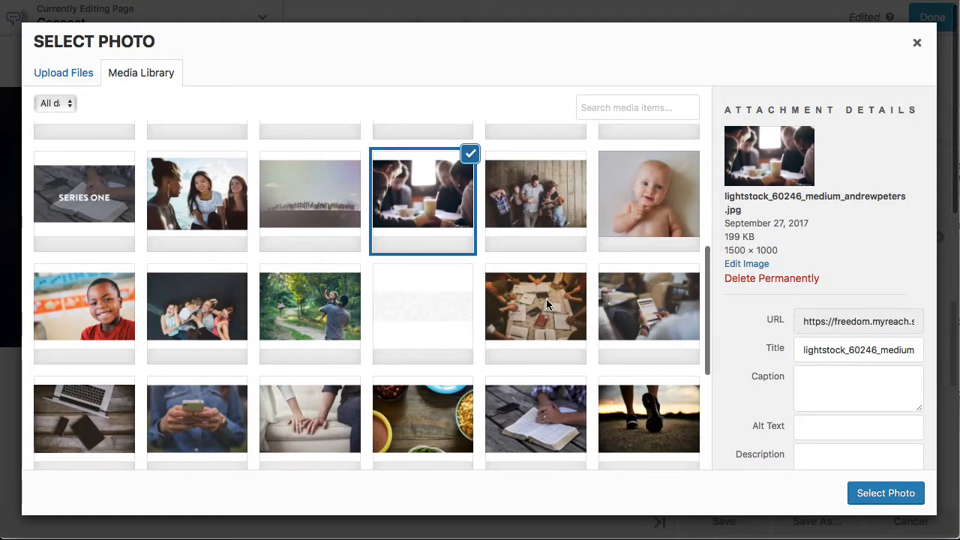
click(545, 304)
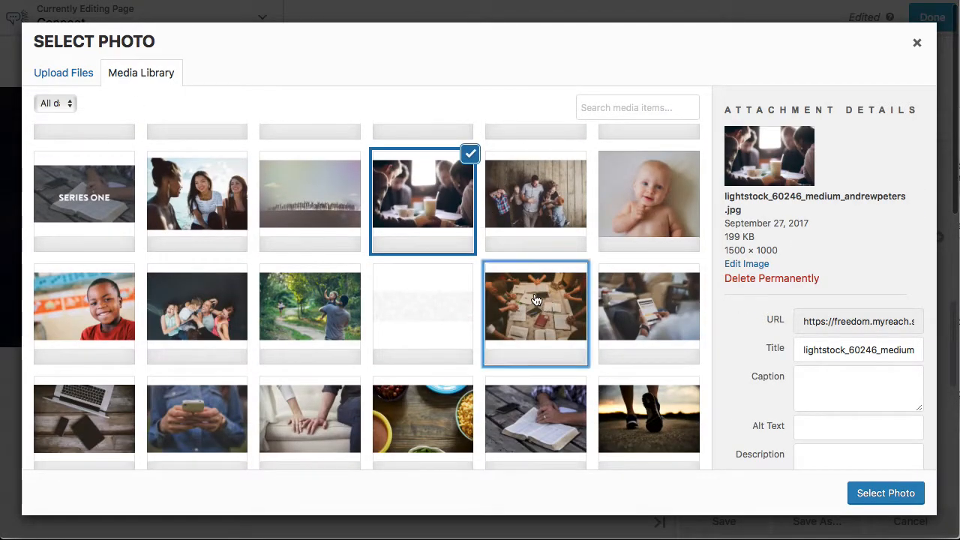
click(639, 315)
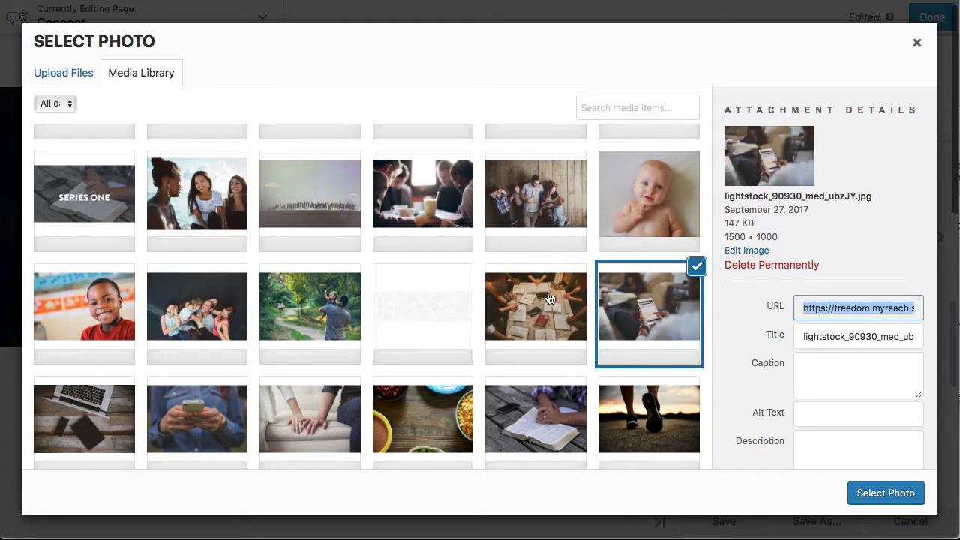
click(549, 300)
scroll(363, 342, down, 1)
scroll(362, 342, down, 3)
click(330, 316)
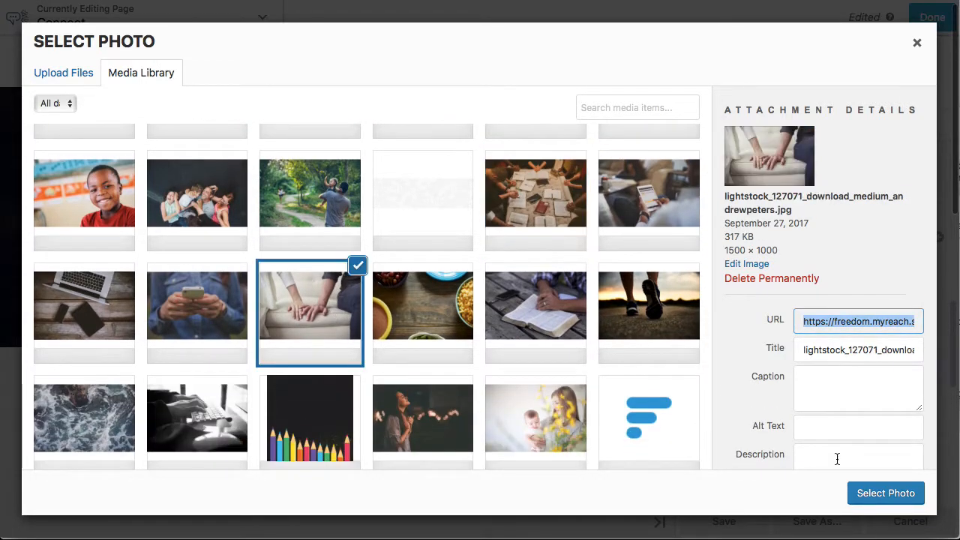
click(892, 496)
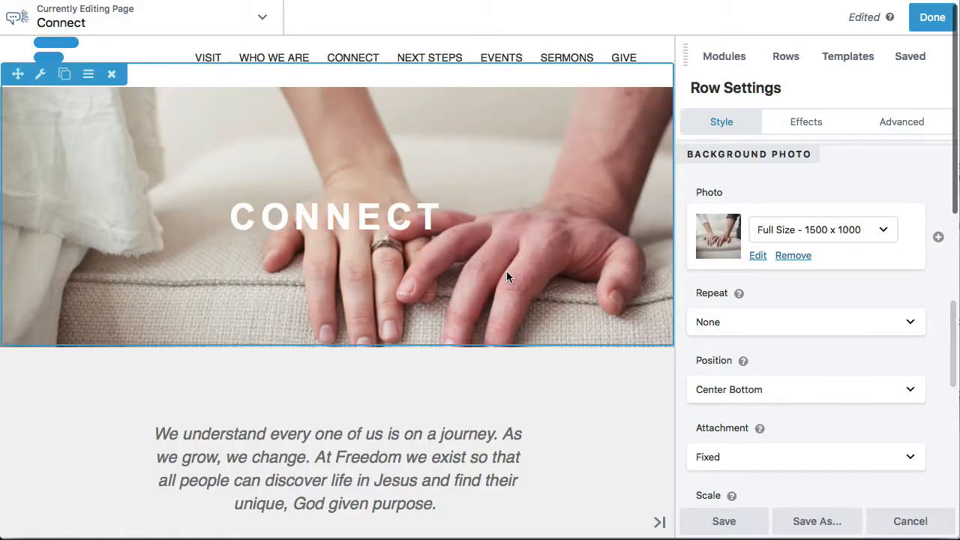
Change the banner row's background photo to the media library image of a group praying around open books
click(756, 257)
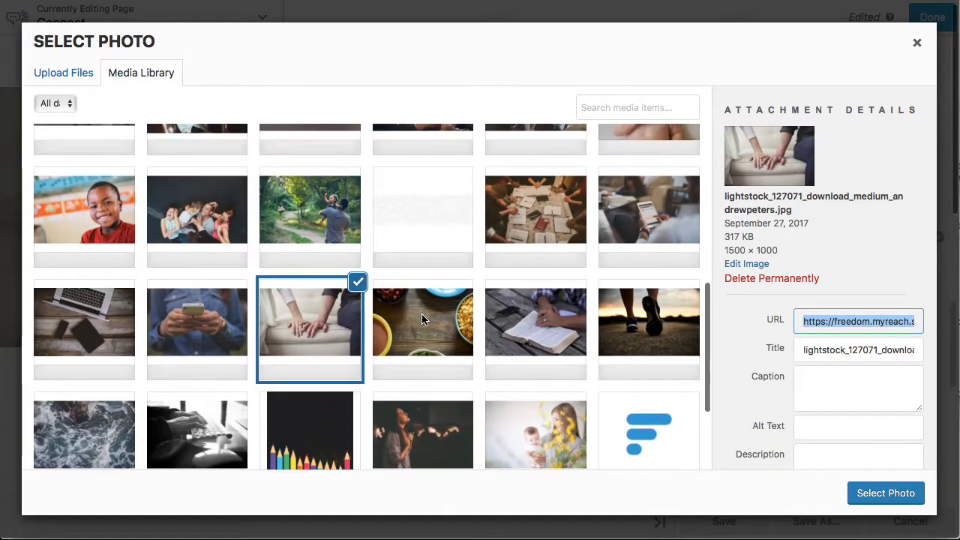
click(535, 210)
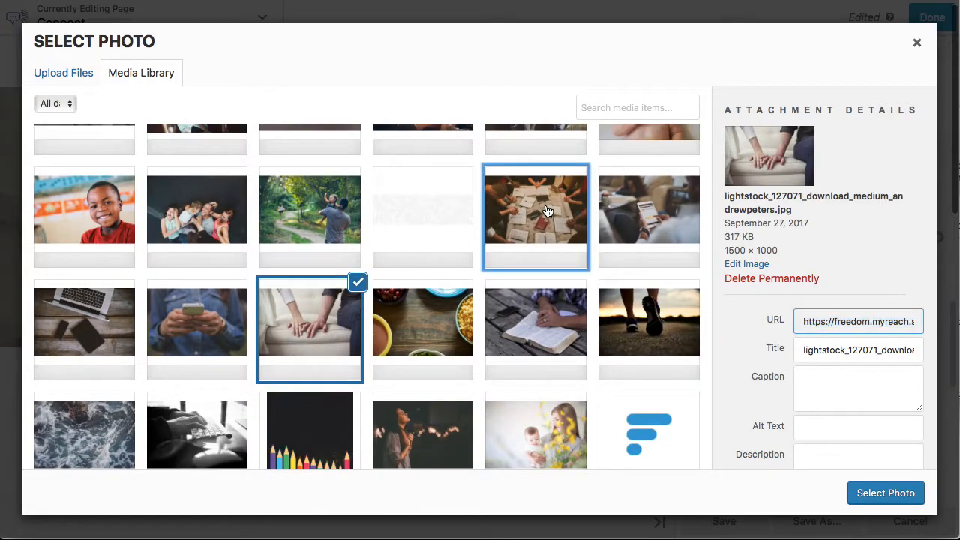
click(898, 495)
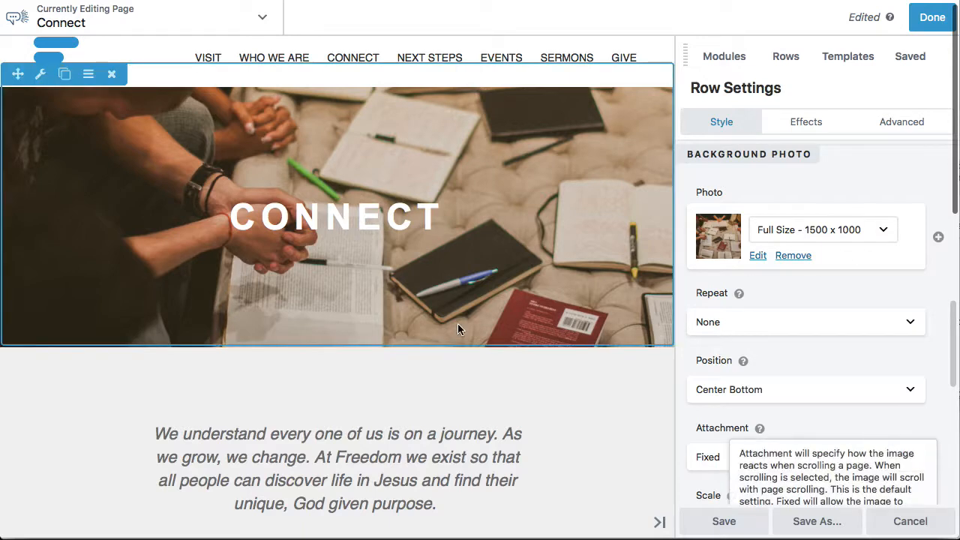
Set the banner background photo's position to Center
click(789, 380)
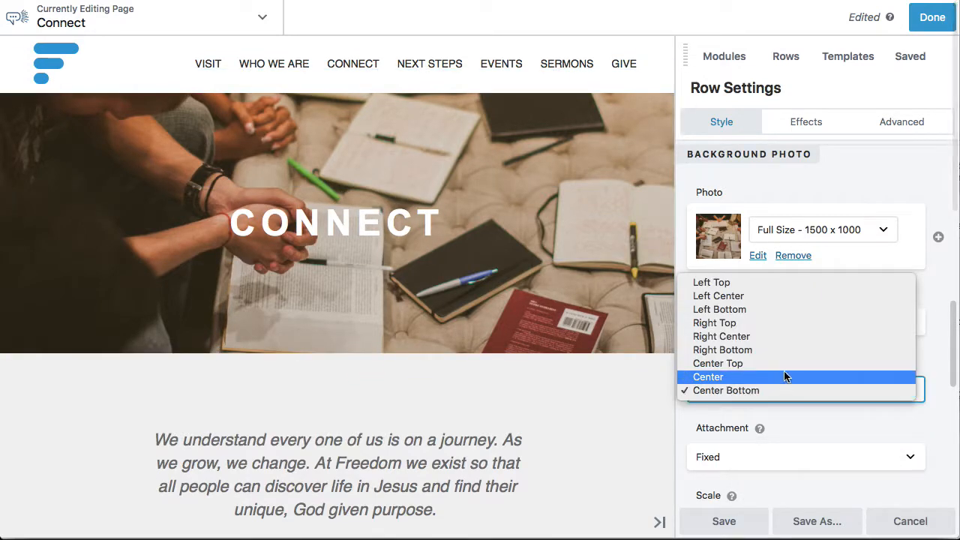
click(769, 377)
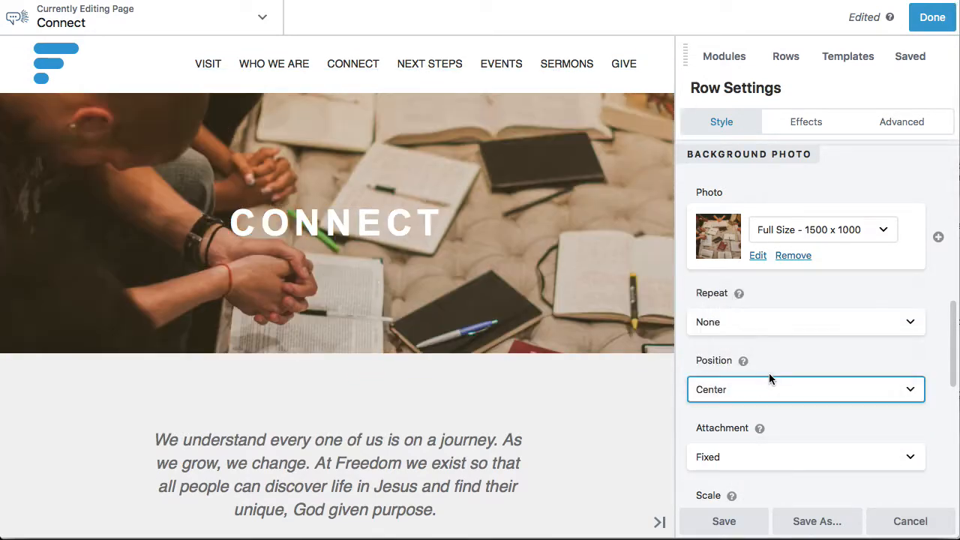
click(791, 384)
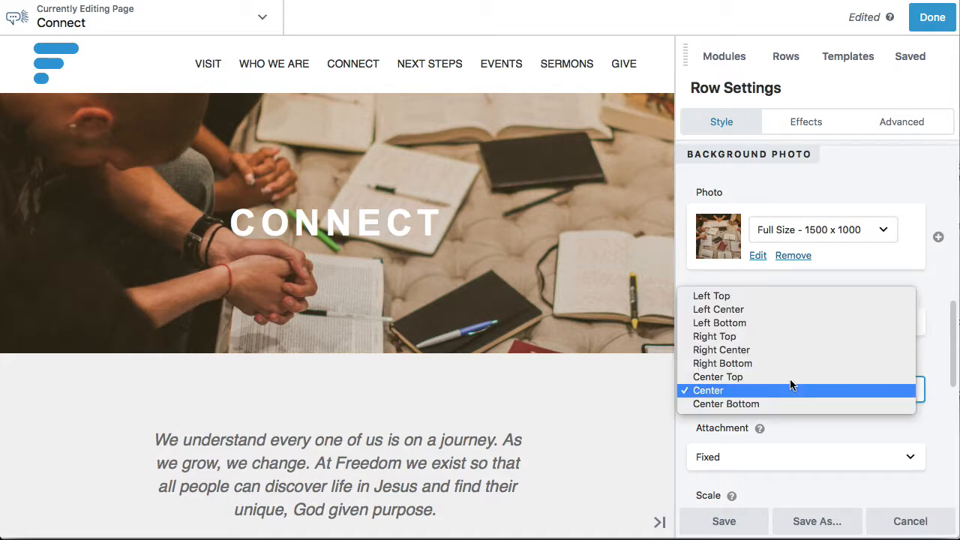
click(807, 427)
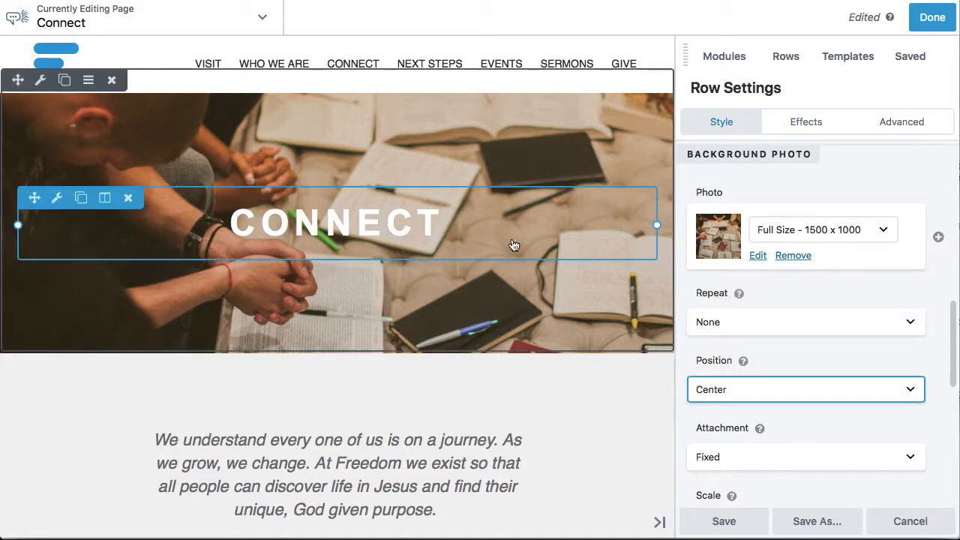
Open the banner heading's settings and examine the field connection options for its text, such as Post Title
click(347, 228)
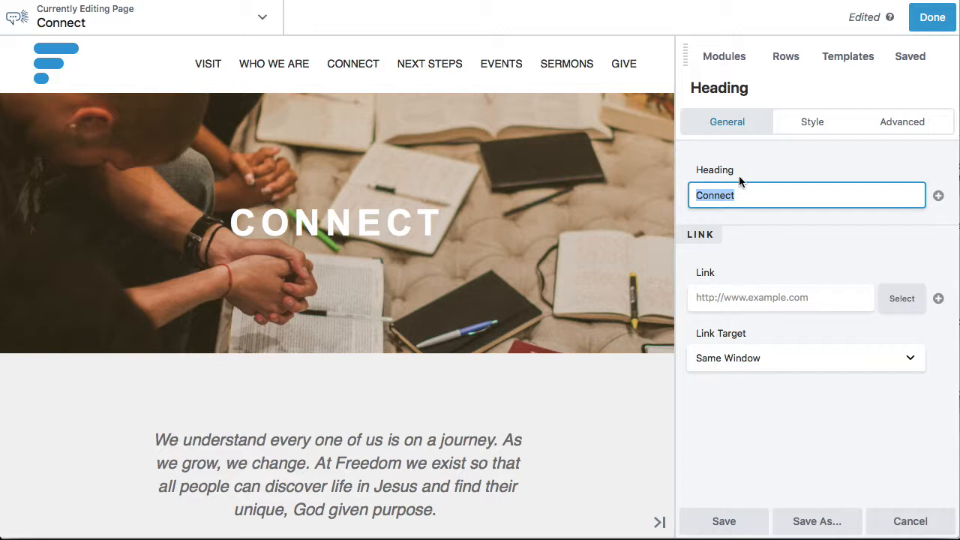
click(939, 197)
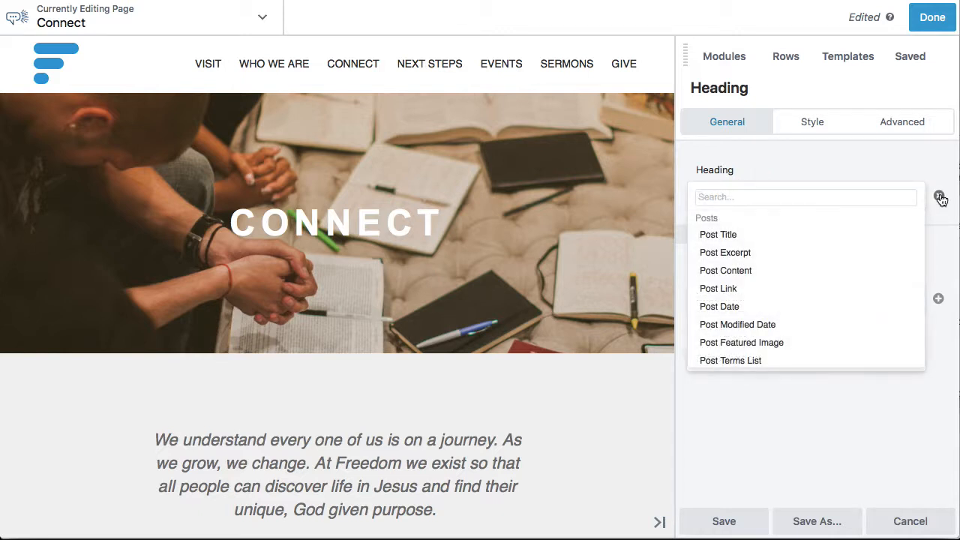
mouse_move(736, 239)
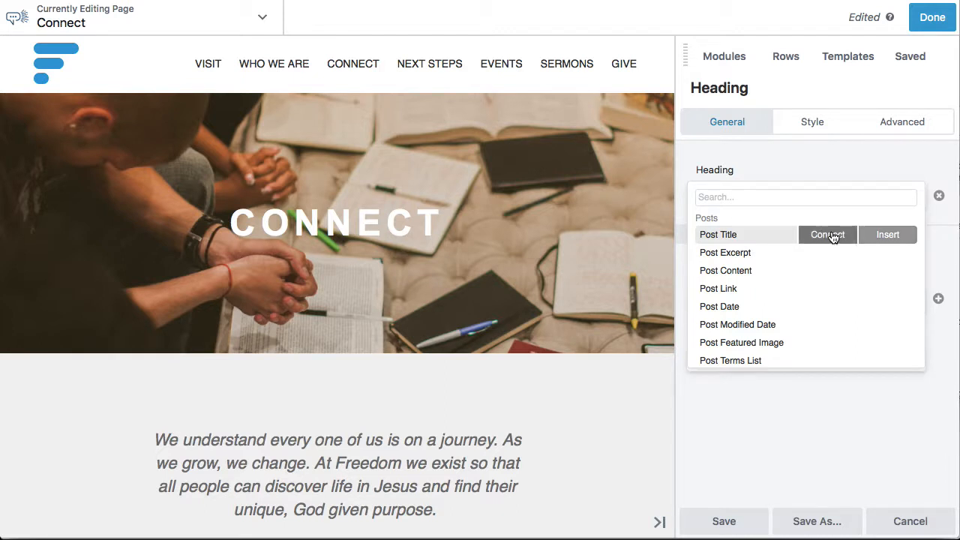
click(884, 150)
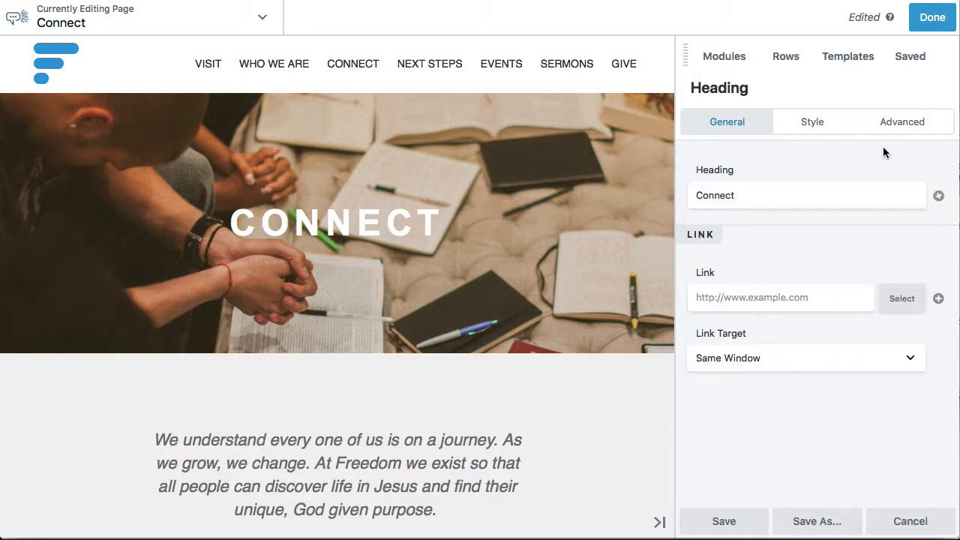
click(937, 196)
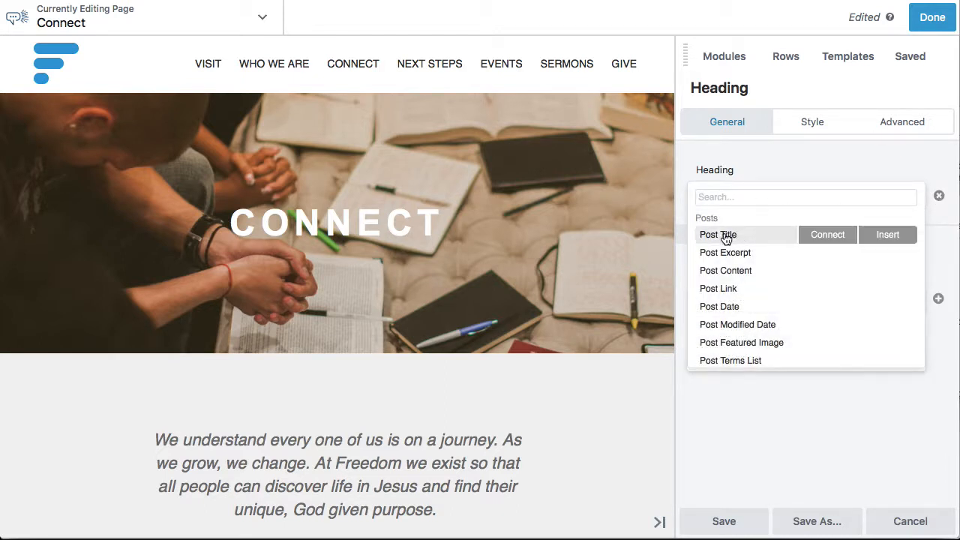
click(778, 159)
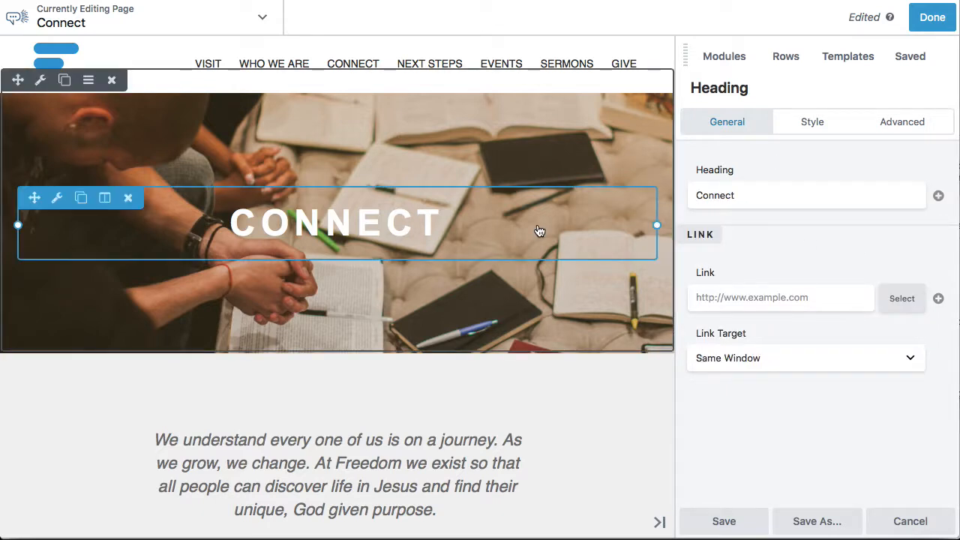
In the intro paragraph, delete "pose" from the final word "purpose", retype it, and save the text module
scroll(539, 231, down, 3)
scroll(522, 187, up, 3)
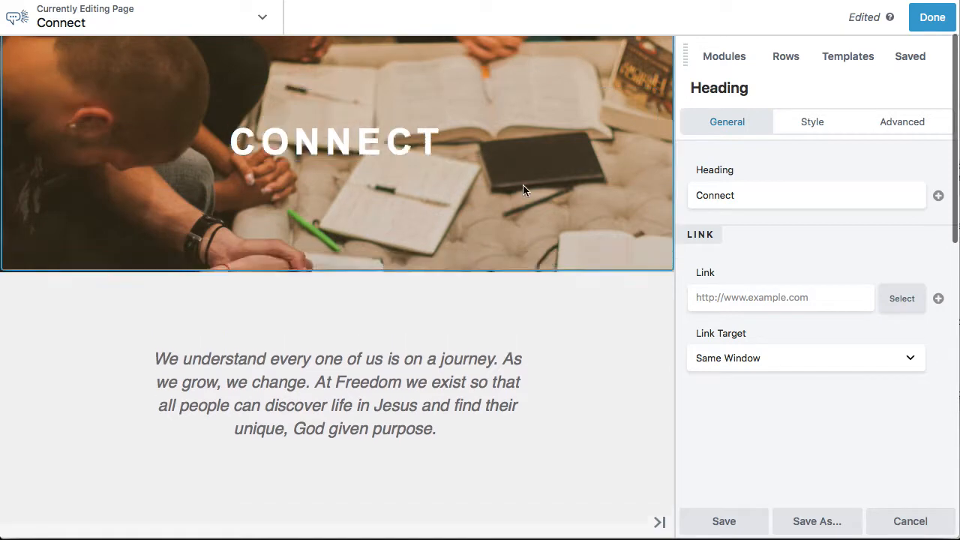
scroll(534, 368, down, 6)
click(403, 285)
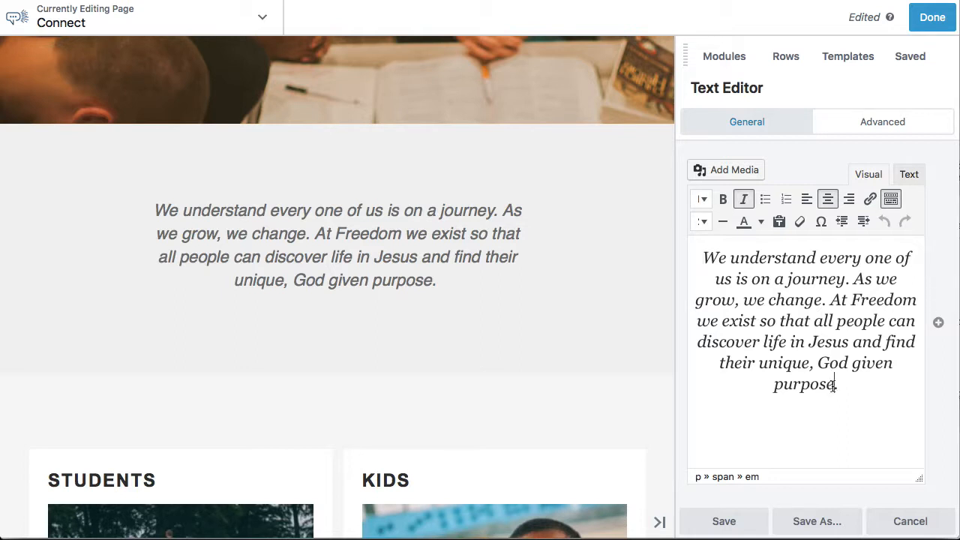
click(833, 384)
key(BackSpace)
key(BackSpace)
key(BackSpace)
key(BackSpace)
key(BackSpace)
key(BackSpace)
key(BackSpace)
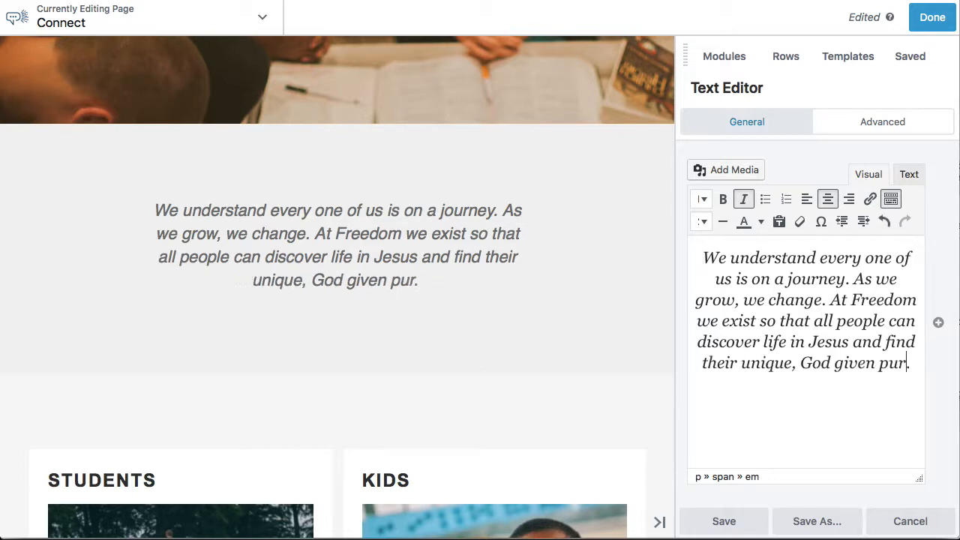
text(purpose)
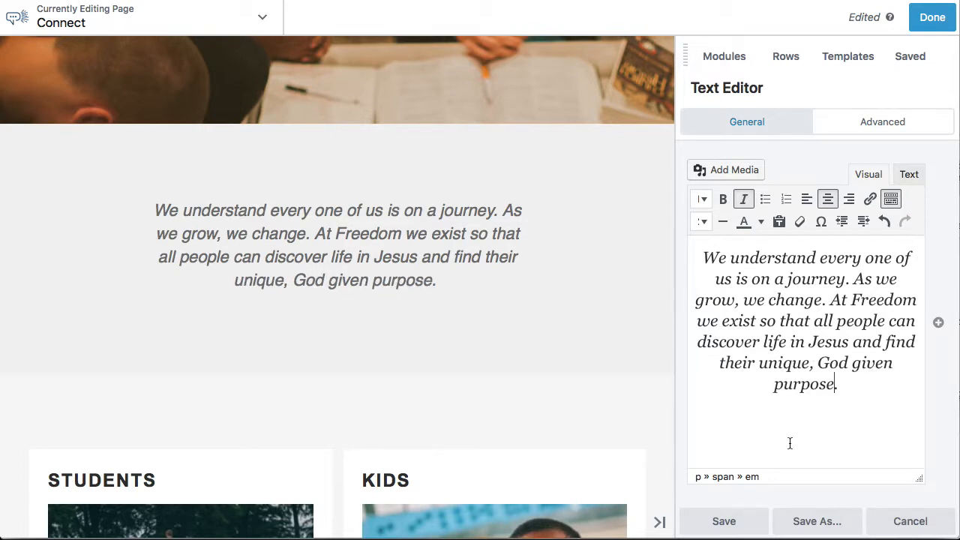
click(723, 521)
Examine the query settings of the Students and Kids posts module, from source and post type through the church filter, and save the module
scroll(562, 361, down, 3)
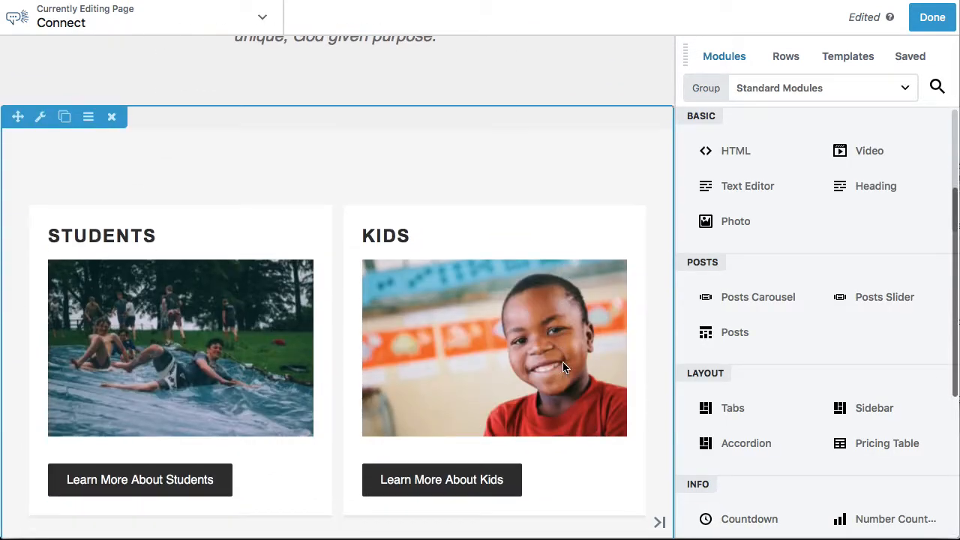
scroll(563, 367, down, 2)
click(342, 229)
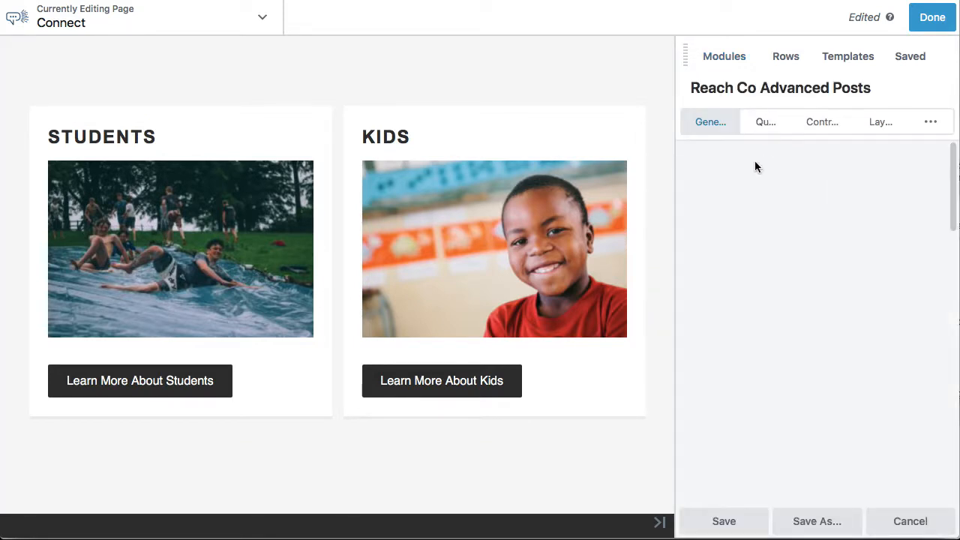
click(764, 126)
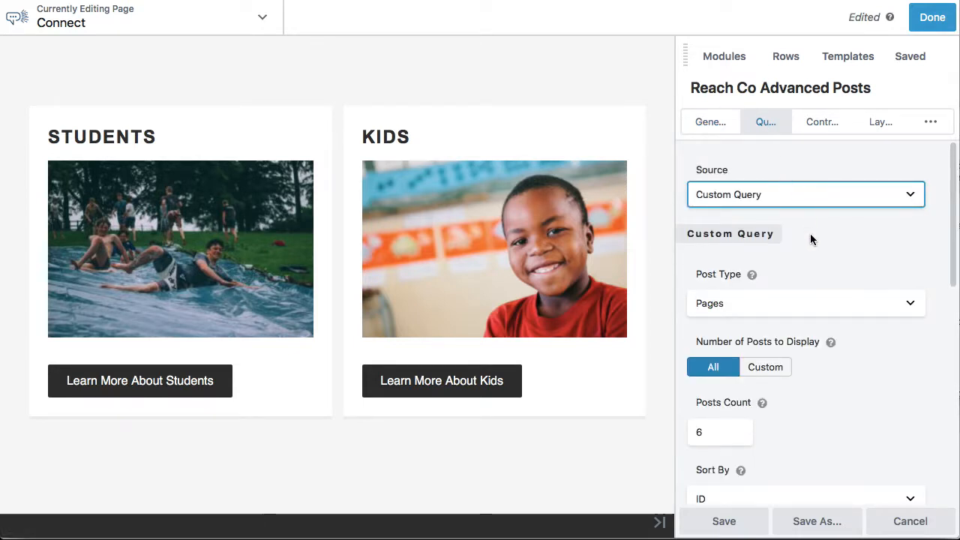
scroll(810, 236, down, 1)
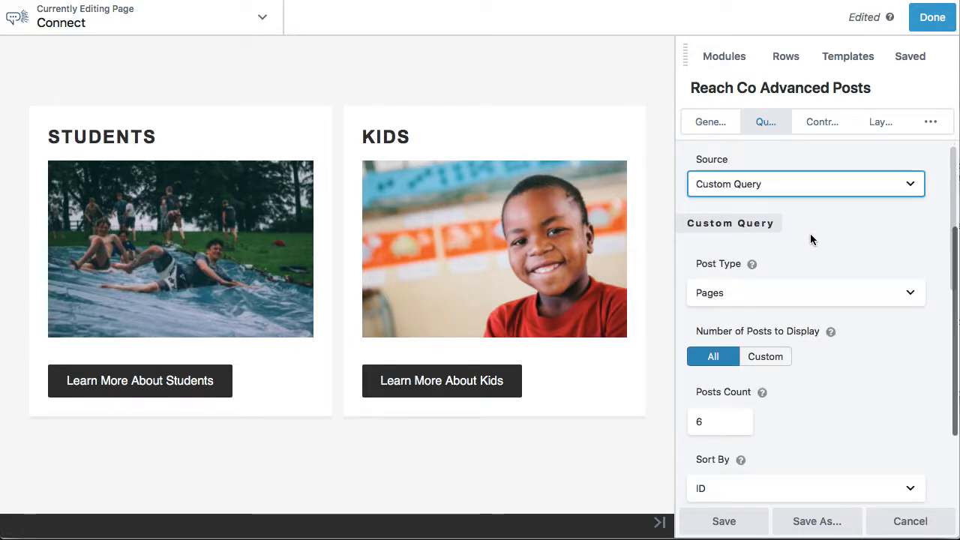
scroll(810, 234, down, 1)
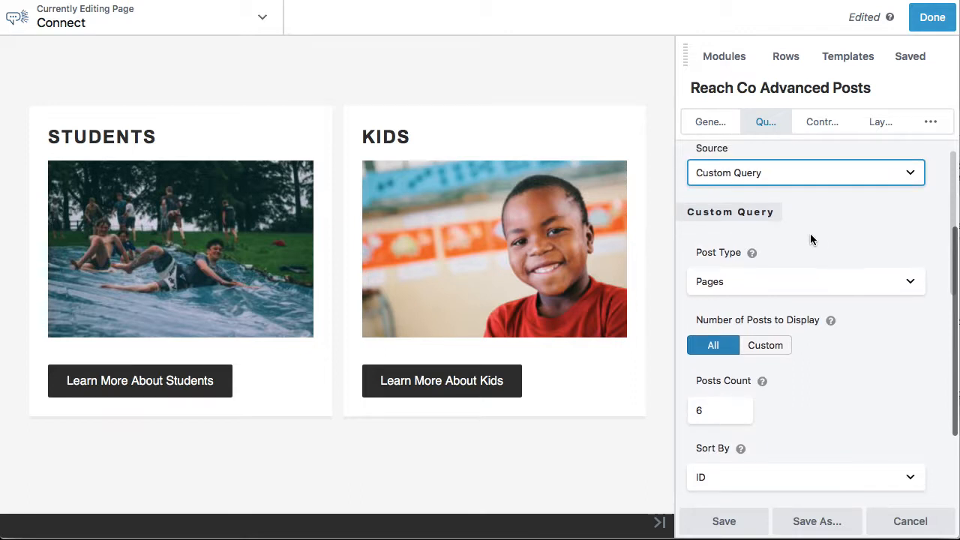
scroll(831, 371, down, 8)
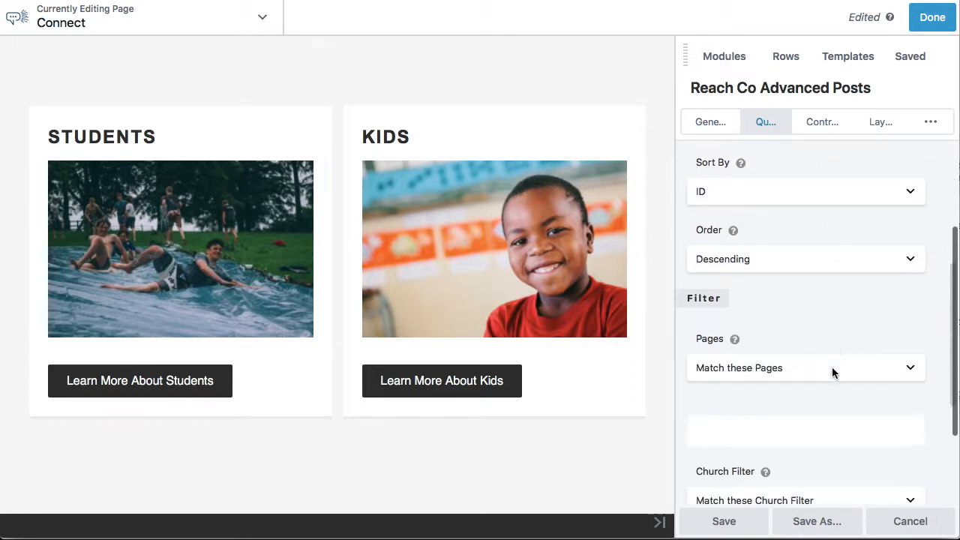
scroll(832, 366, down, 3)
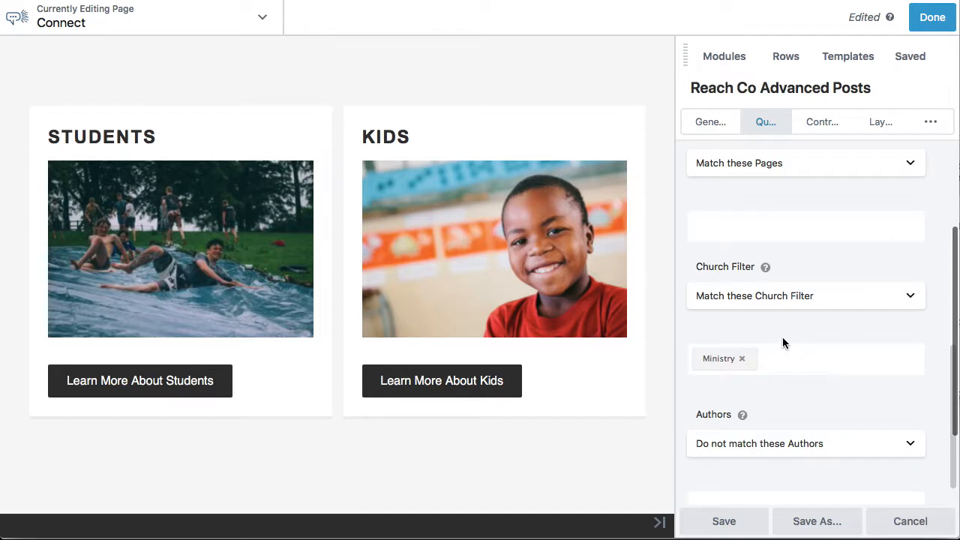
scroll(782, 337, down, 1)
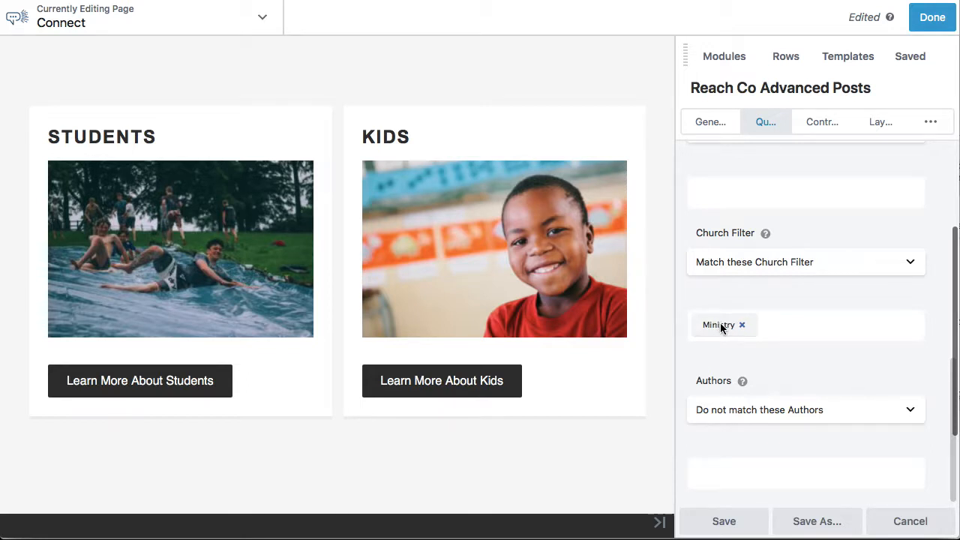
click(724, 523)
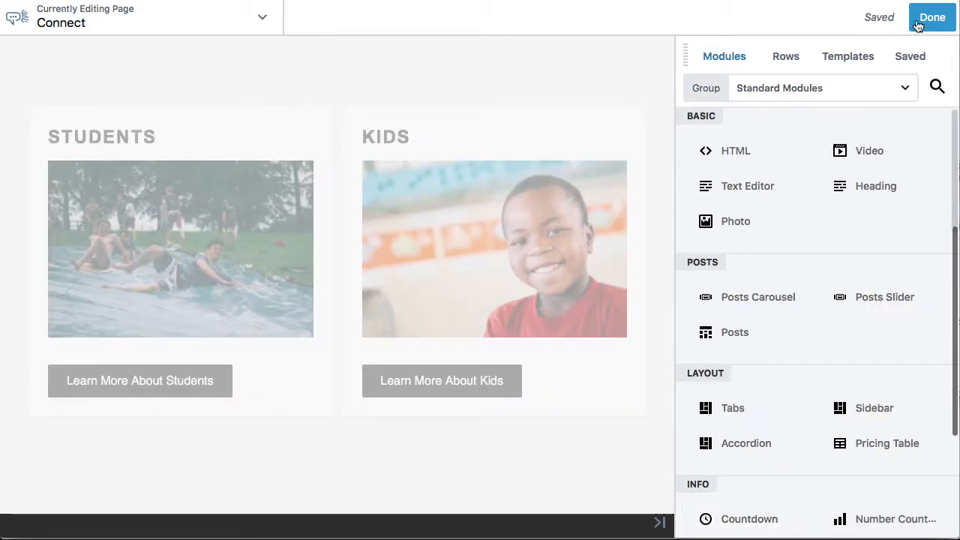
Finish editing the Connect page and publish the changes
click(932, 21)
click(863, 18)
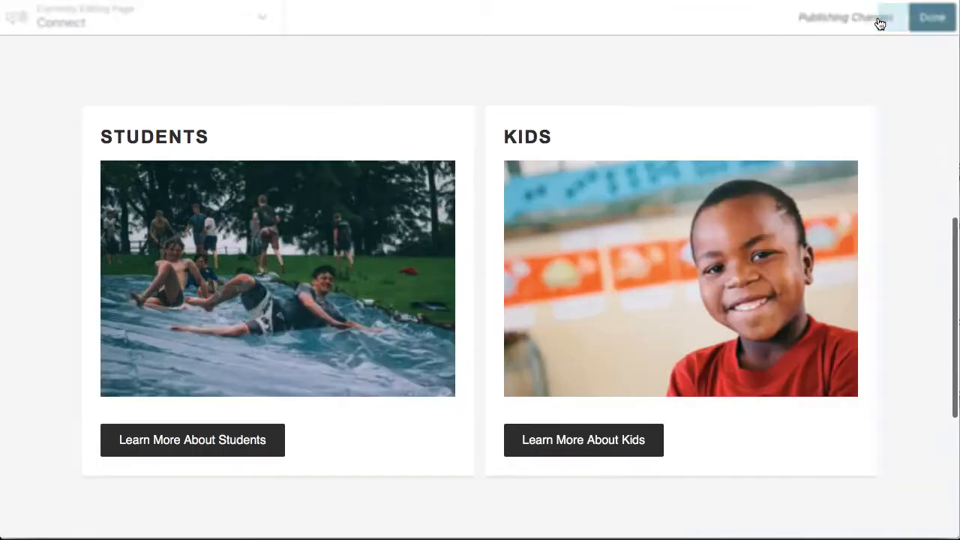
scroll(490, 86, up, 10)
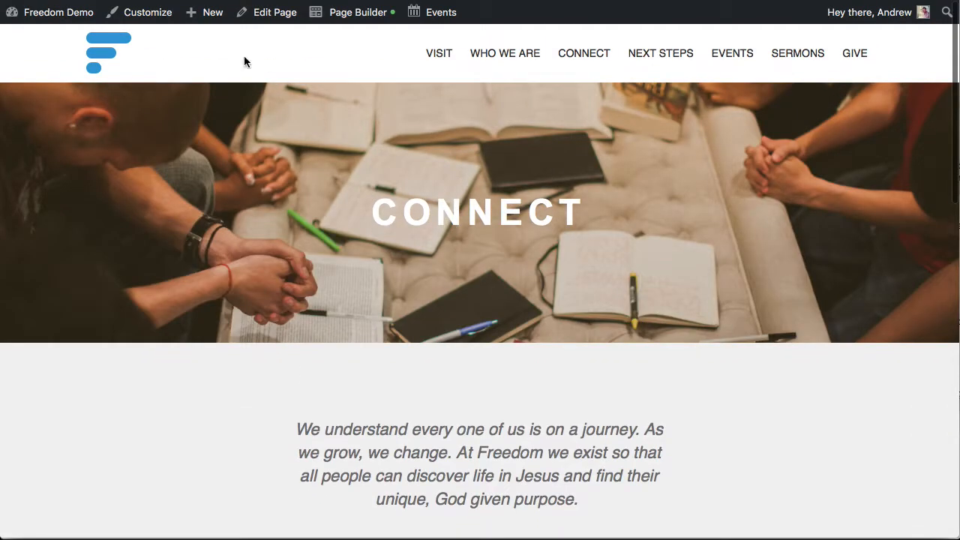
Create a new page on the site titled "Small Groups"
mouse_move(205, 15)
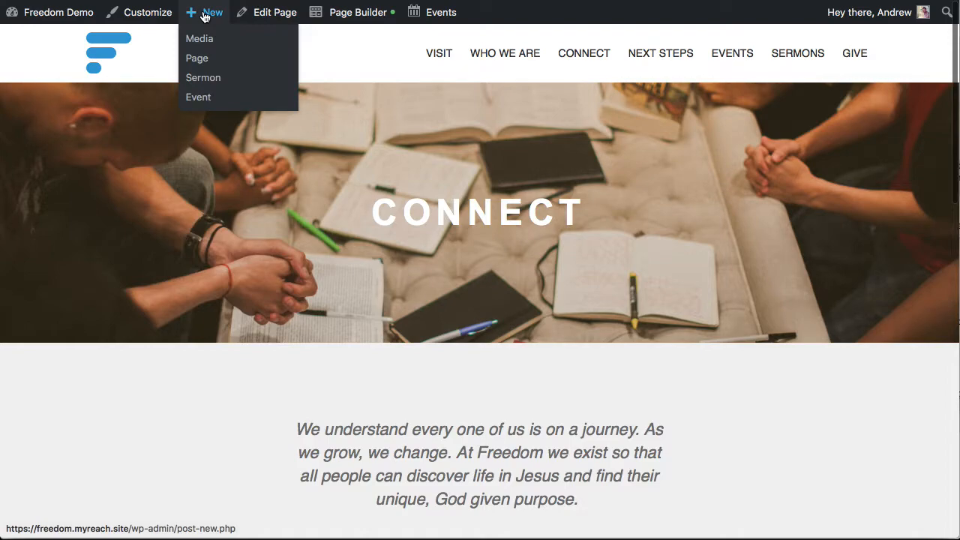
click(196, 57)
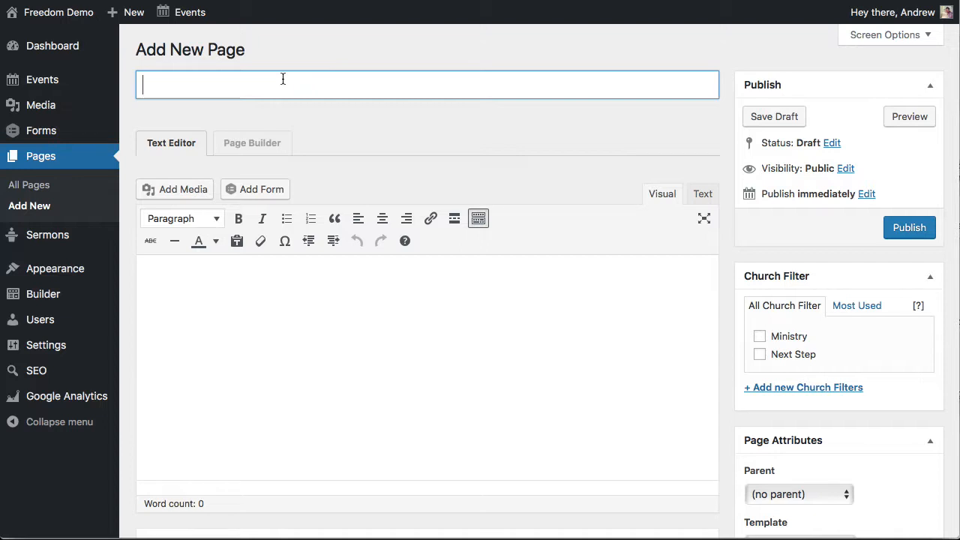
text(Small Groups)
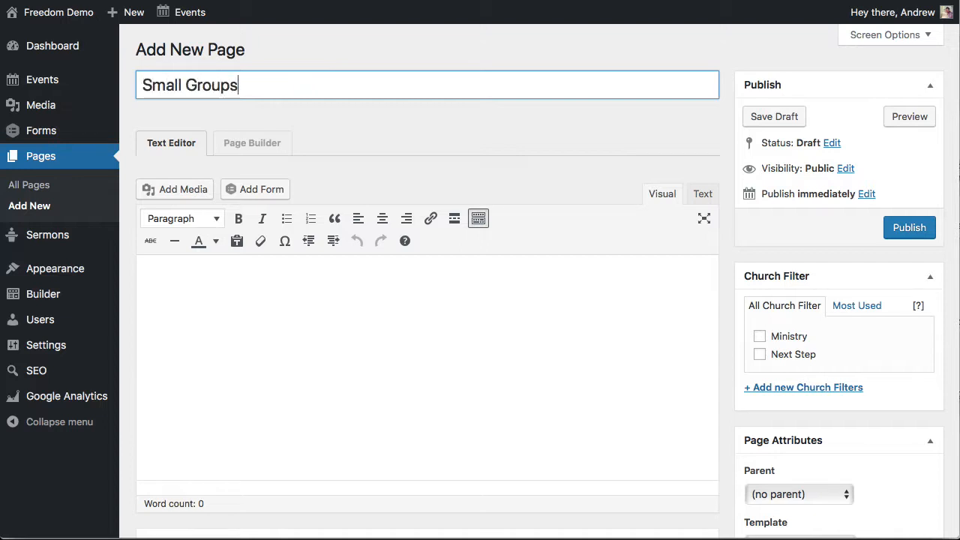
click(371, 122)
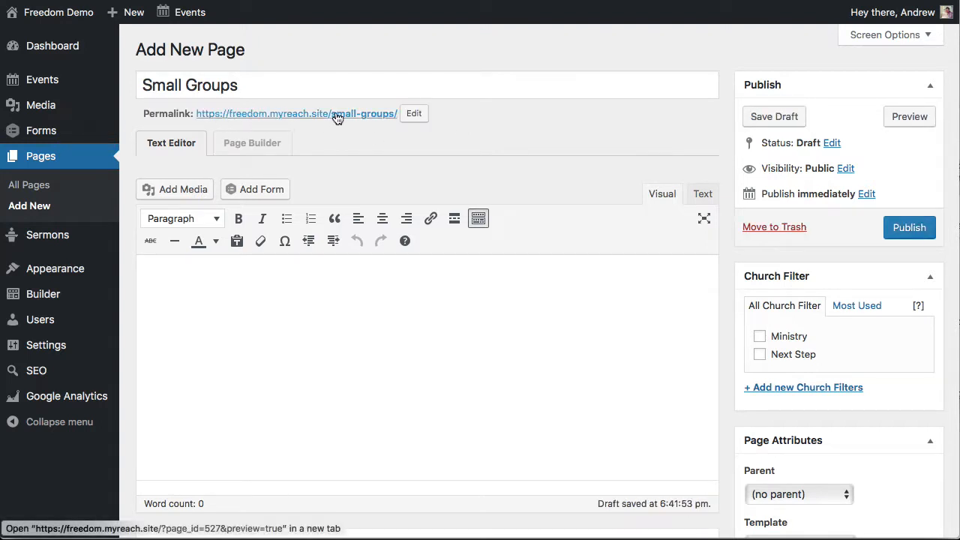
Change the new page's permalink slug to "groups"
click(417, 114)
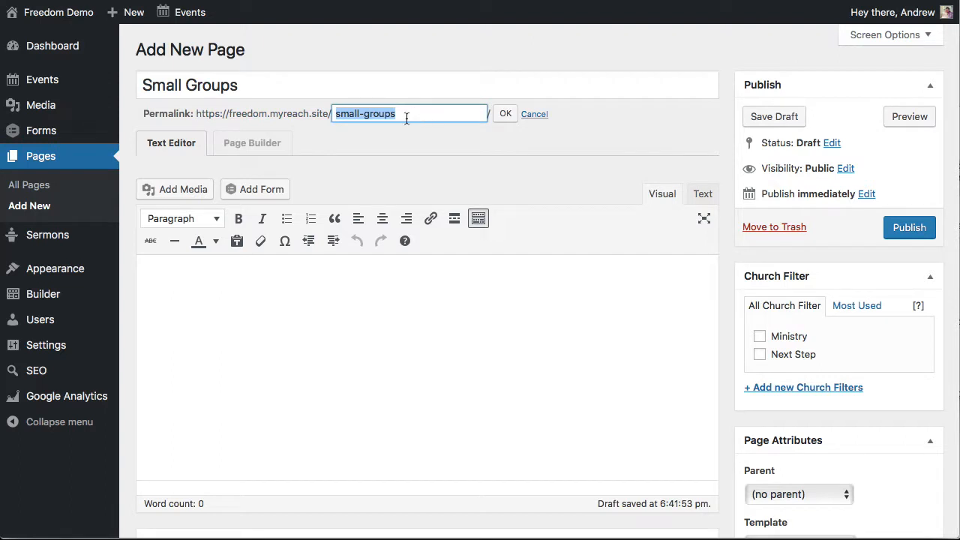
text(group)
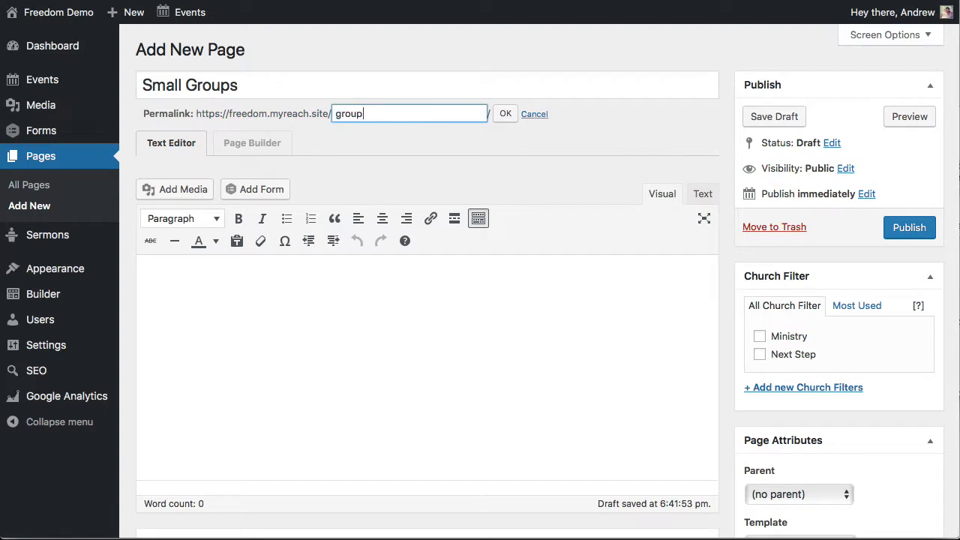
click(506, 113)
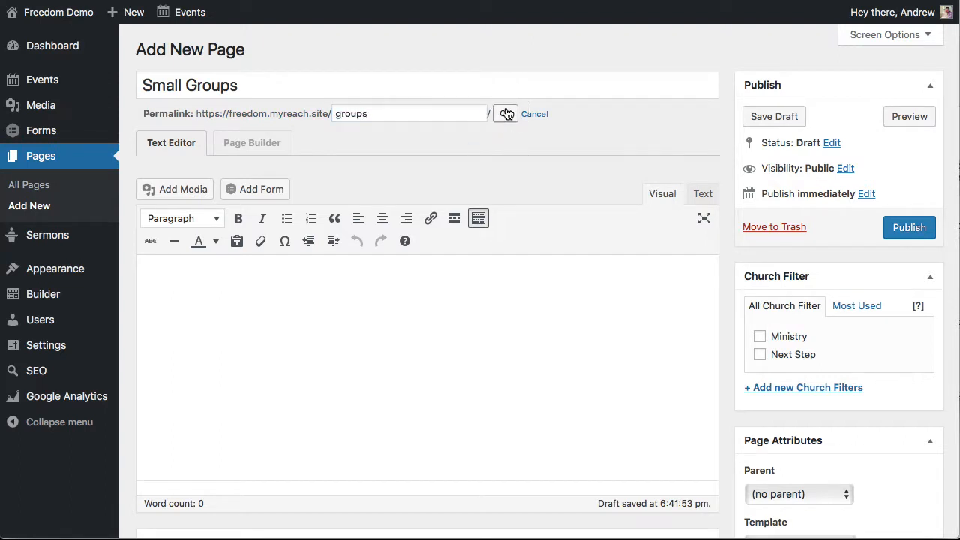
In the page's social SEO settings, set the custom social image to the media library photo of a seated man reading a book
scroll(722, 150, down, 3)
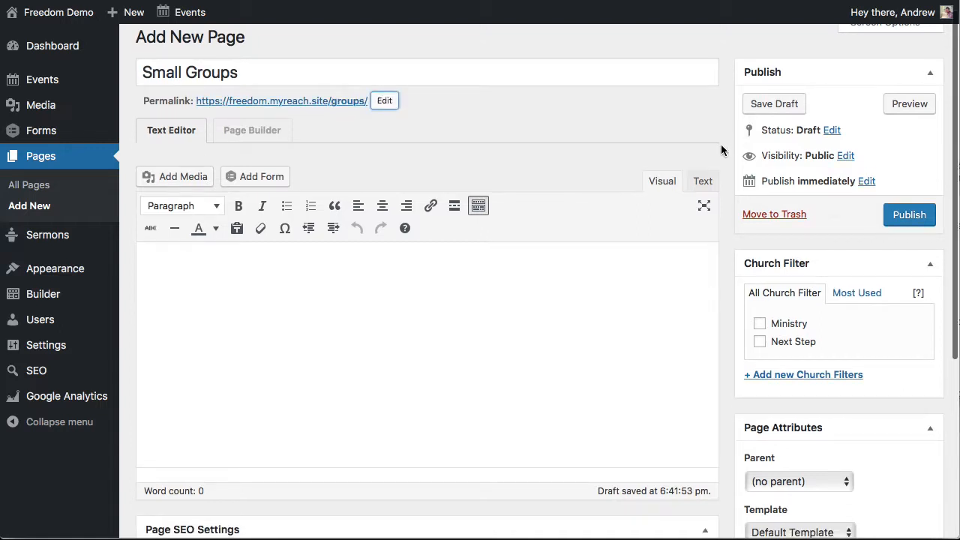
scroll(724, 144, down, 5)
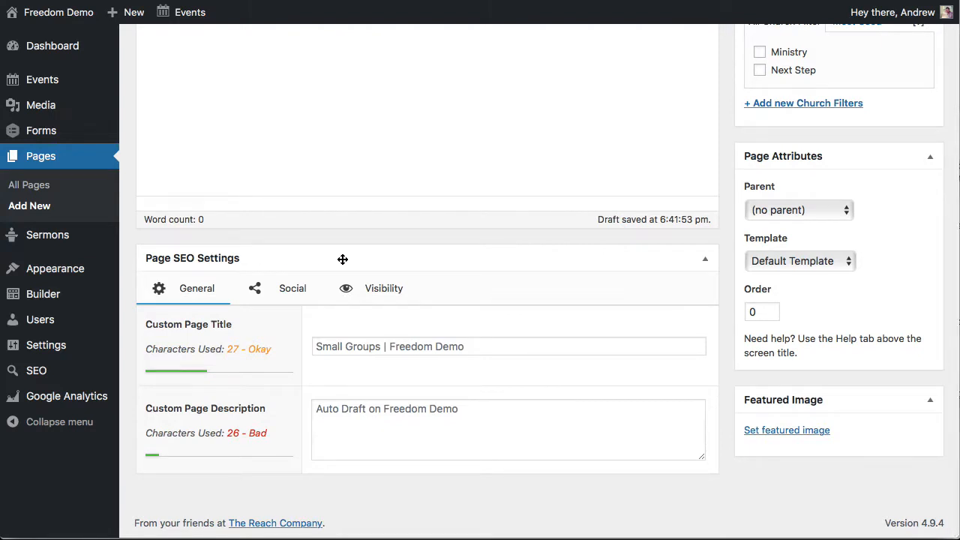
click(350, 408)
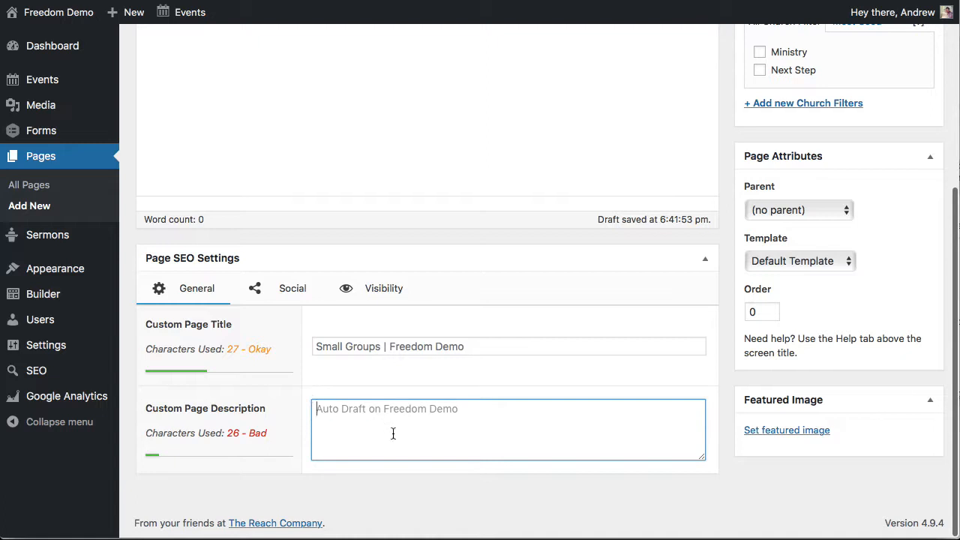
click(281, 288)
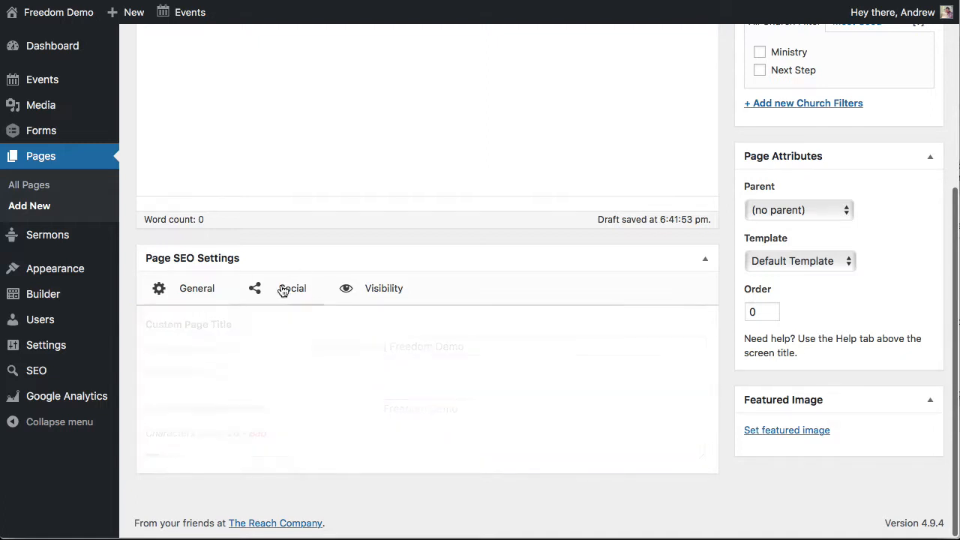
scroll(409, 416, down, 5)
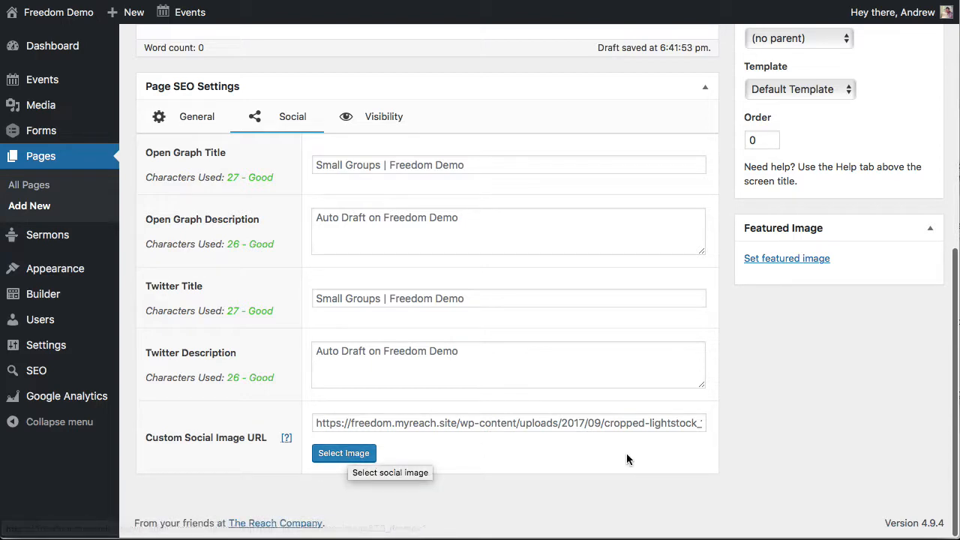
click(350, 455)
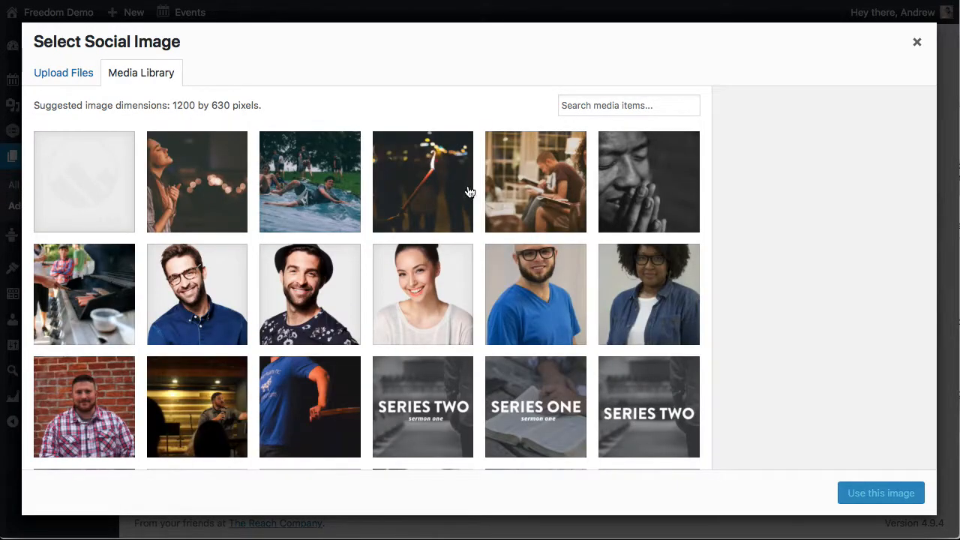
click(537, 201)
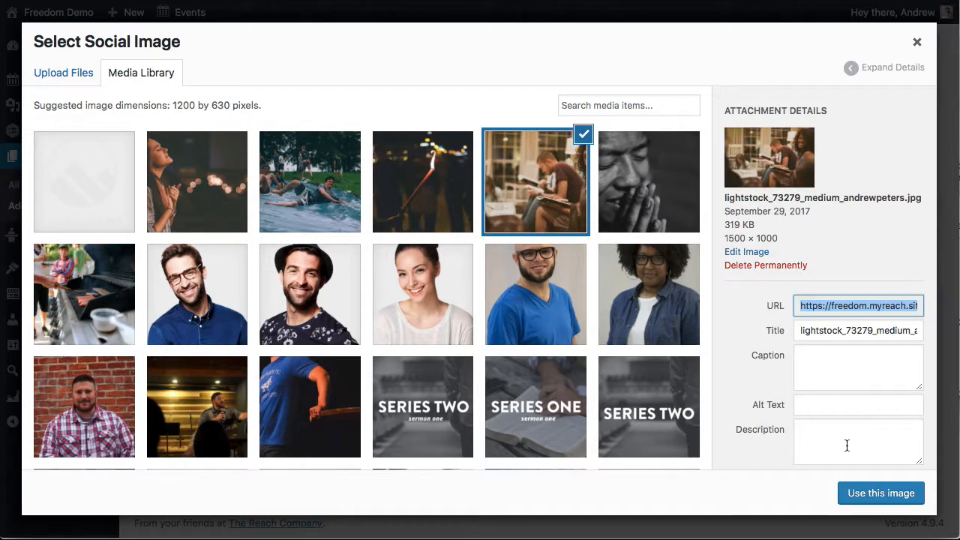
click(876, 498)
click(802, 497)
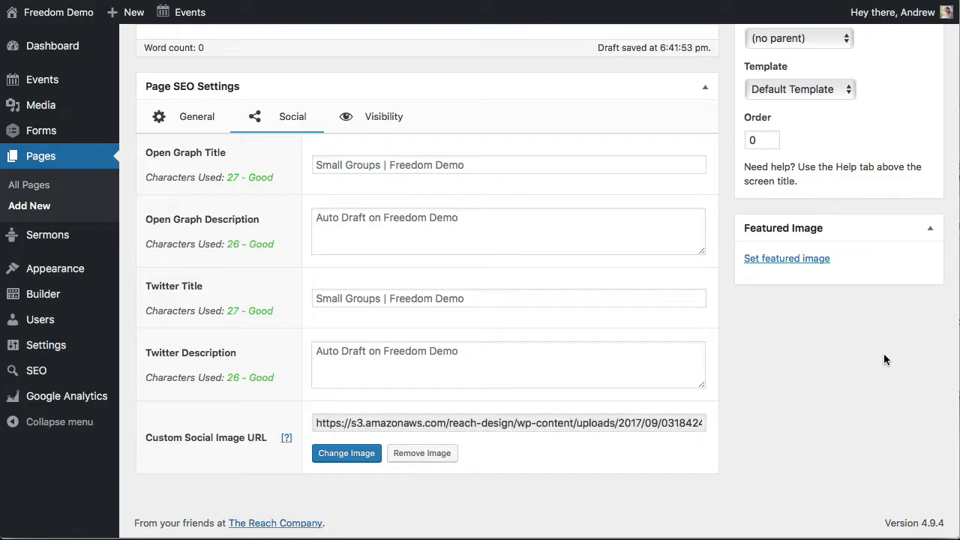
Assign the Small Groups page to the Ministry church filter
scroll(883, 360, up, 15)
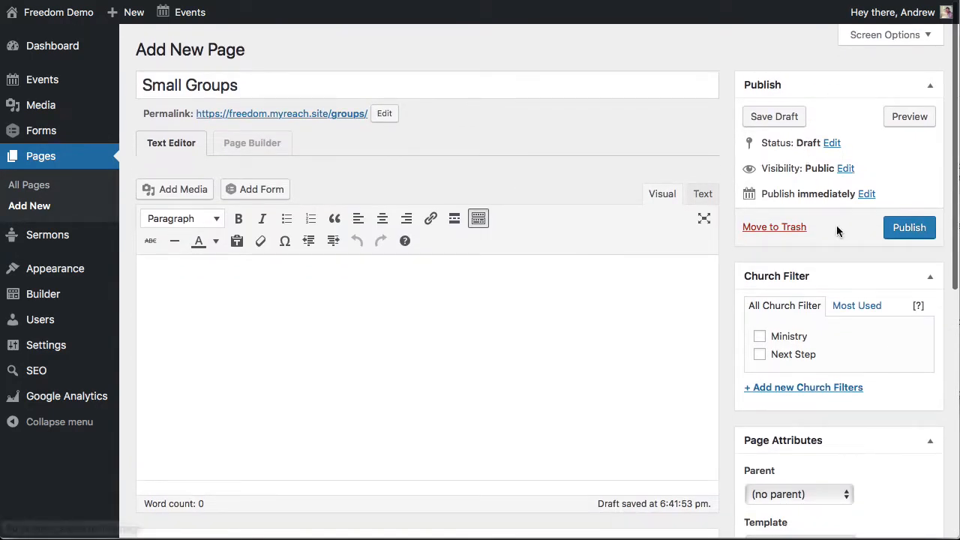
scroll(736, 276, down, 3)
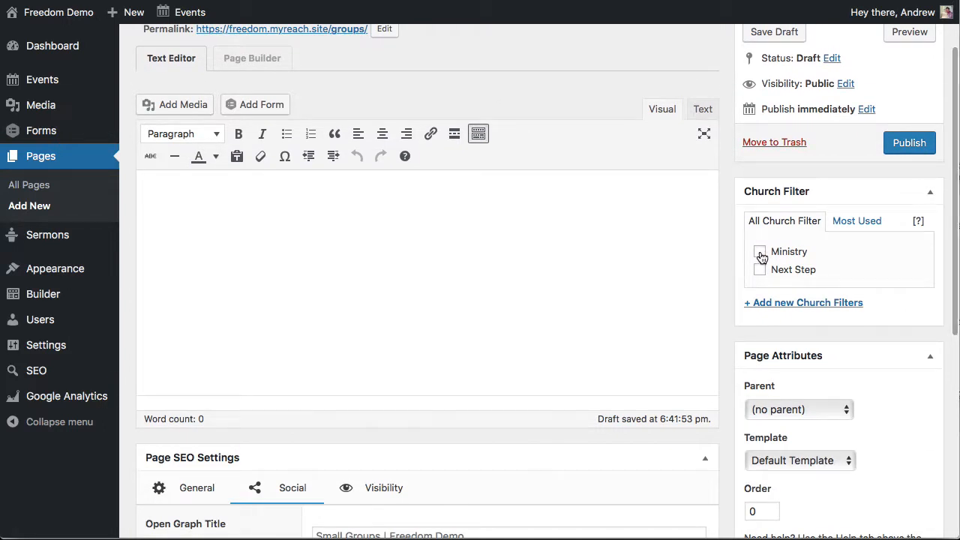
click(760, 254)
Set Connect as the parent page of Small Groups
scroll(735, 258, down, 2)
scroll(735, 257, down, 5)
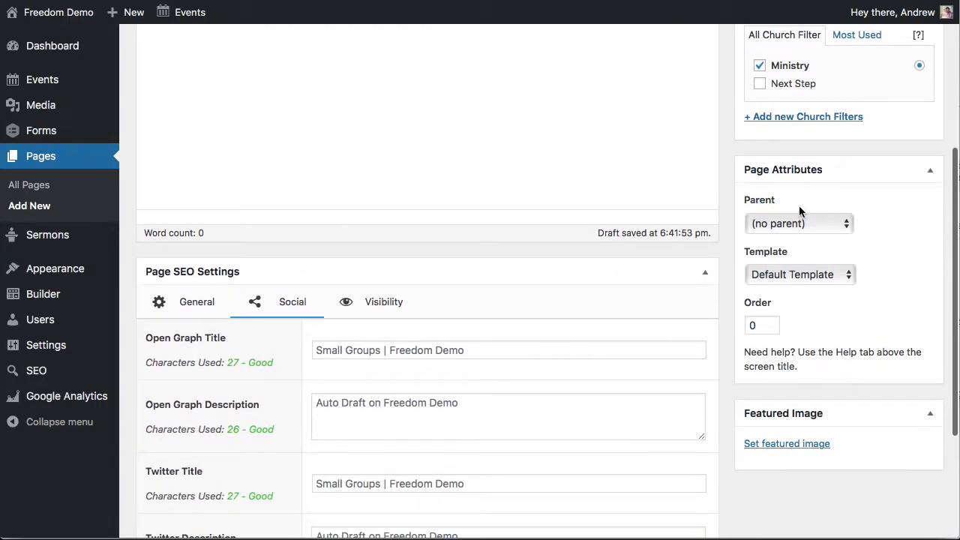
scroll(820, 165, up, 4)
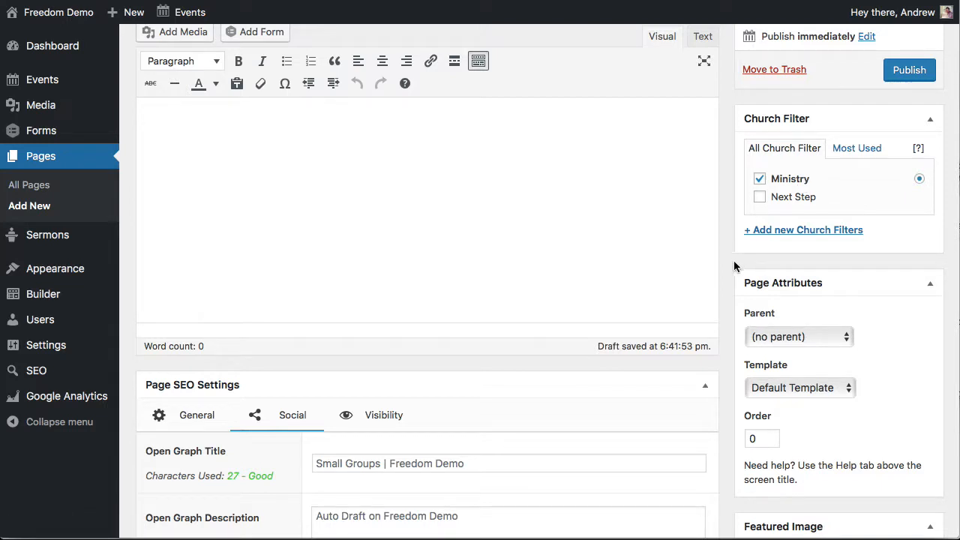
scroll(735, 266, down, 3)
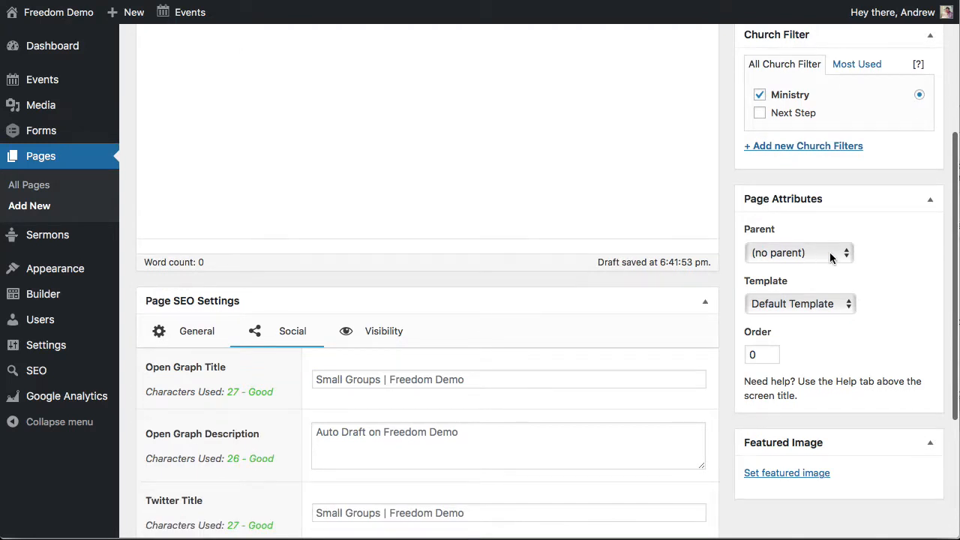
click(828, 252)
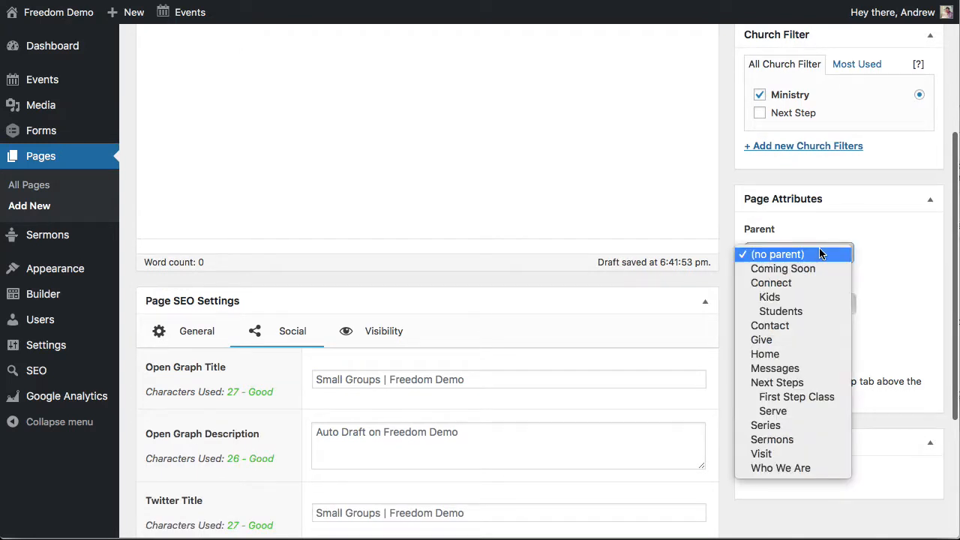
click(802, 282)
Keep the Default Template for the page and set its featured image to the media library photo of the seated man reading a book
scroll(728, 266, down, 3)
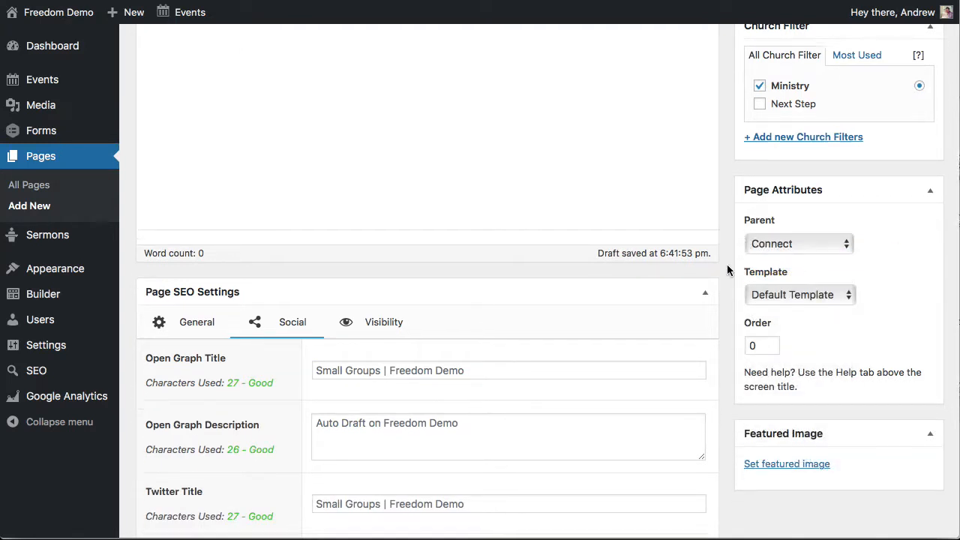
scroll(726, 263, down, 3)
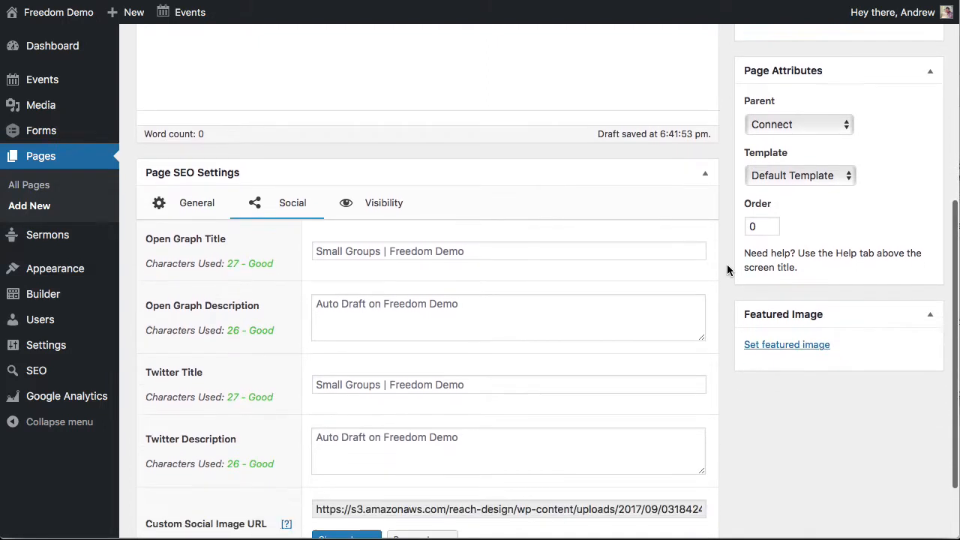
click(785, 121)
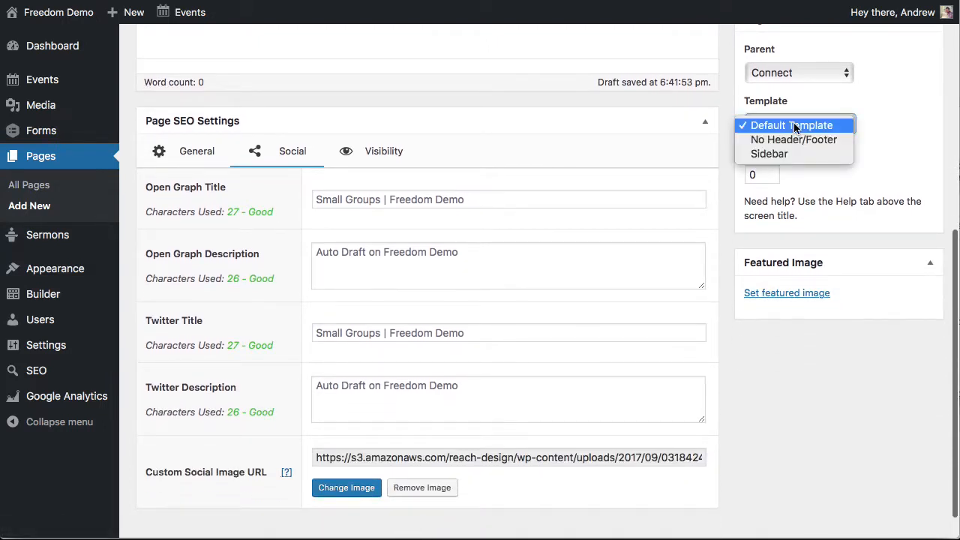
click(887, 129)
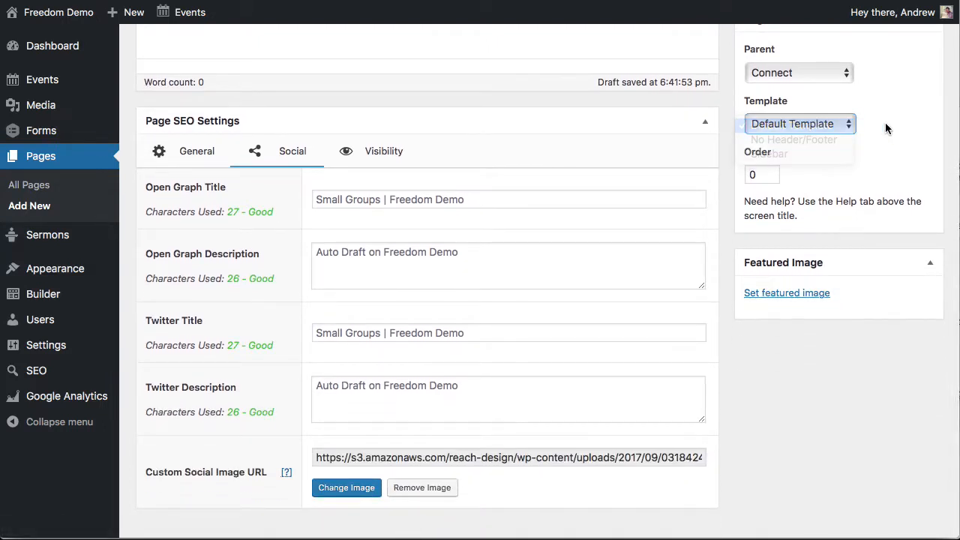
click(784, 293)
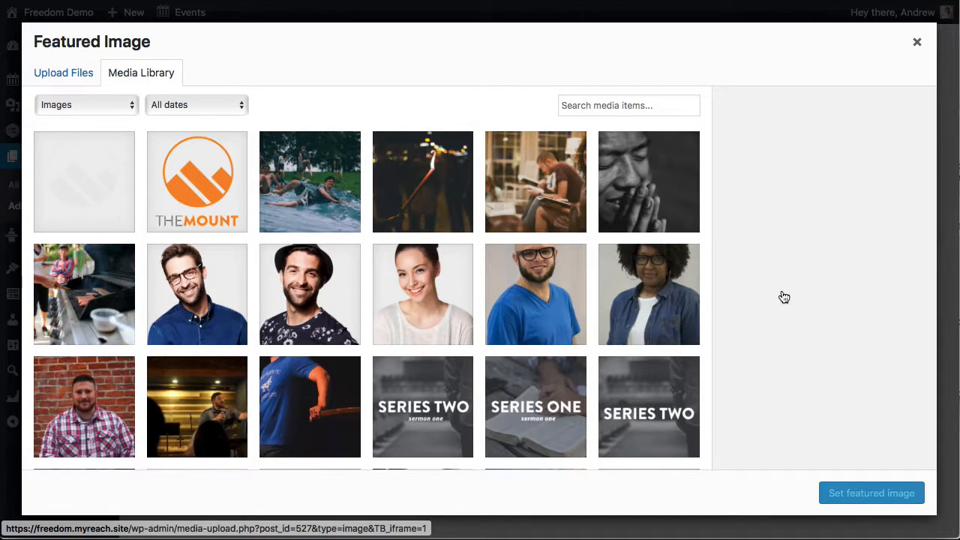
scroll(491, 233, down, 1)
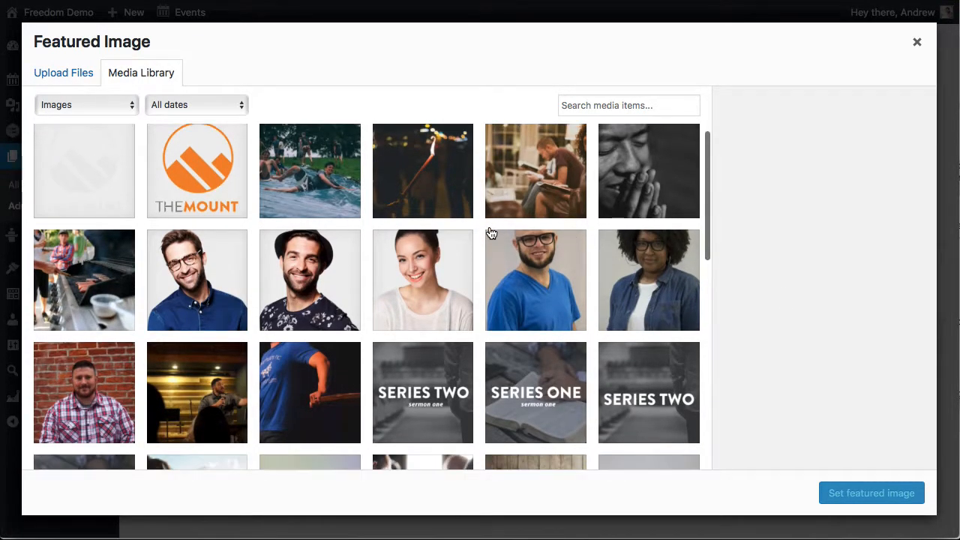
click(547, 169)
click(866, 498)
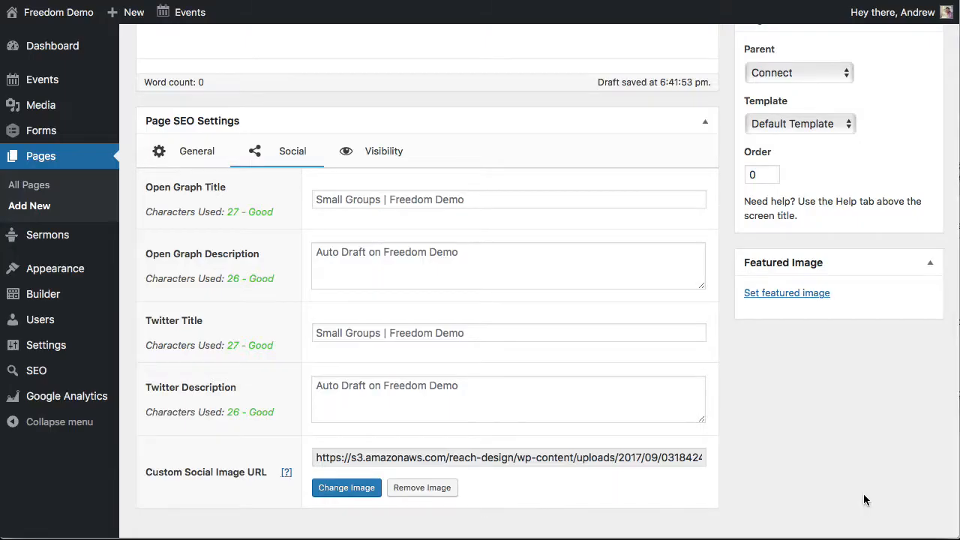
Publish the Small Groups page and open it in the Page Builder
scroll(723, 262, up, 6)
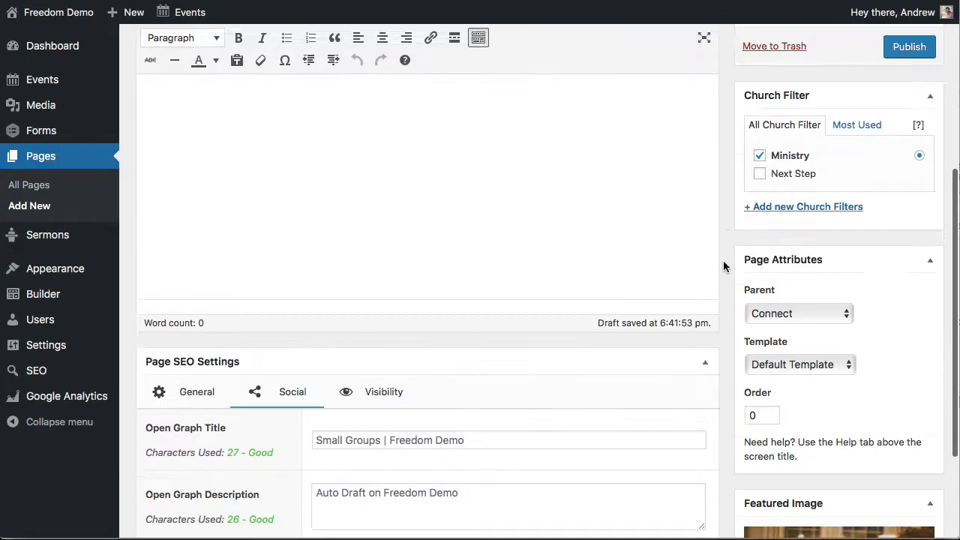
click(924, 236)
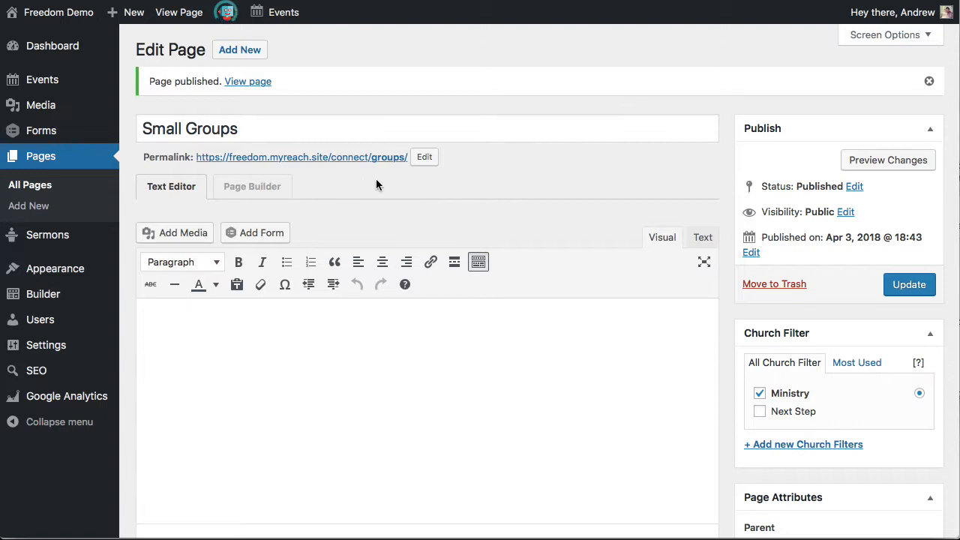
click(253, 190)
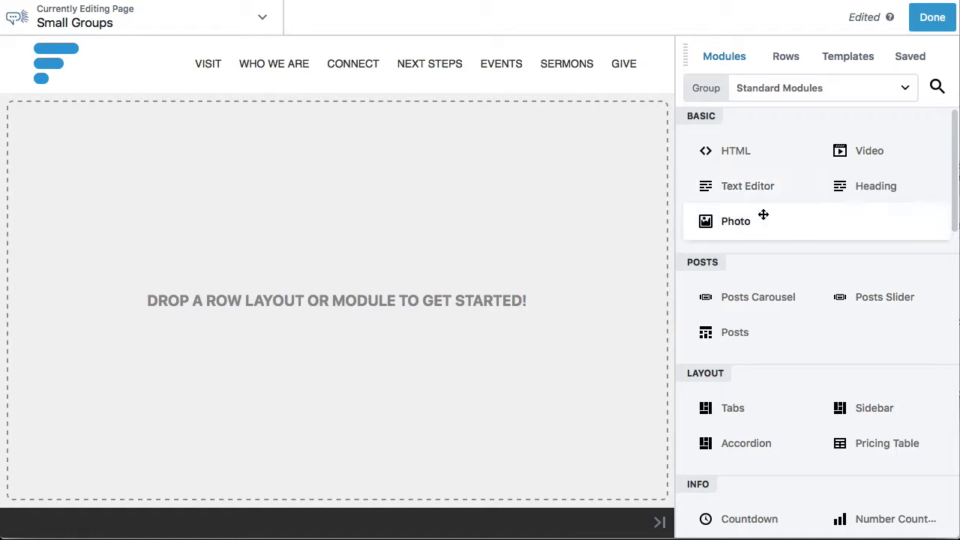
Add the saved Interior Page Cover Row to the empty Small Groups layout
click(782, 69)
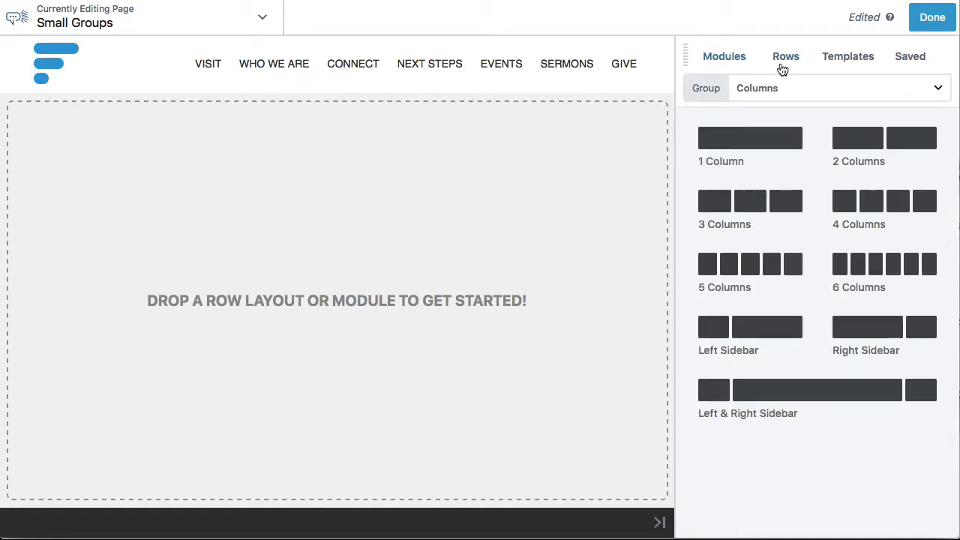
click(736, 61)
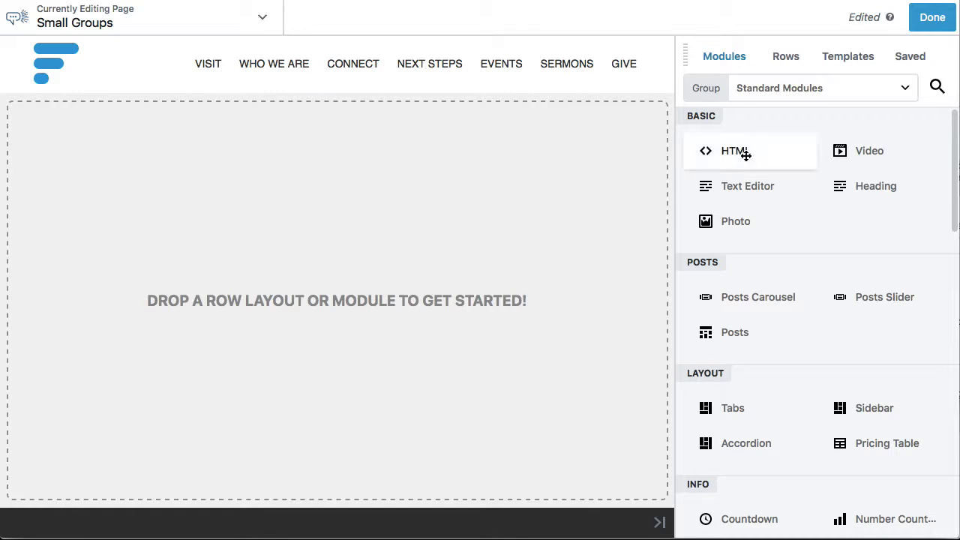
click(910, 57)
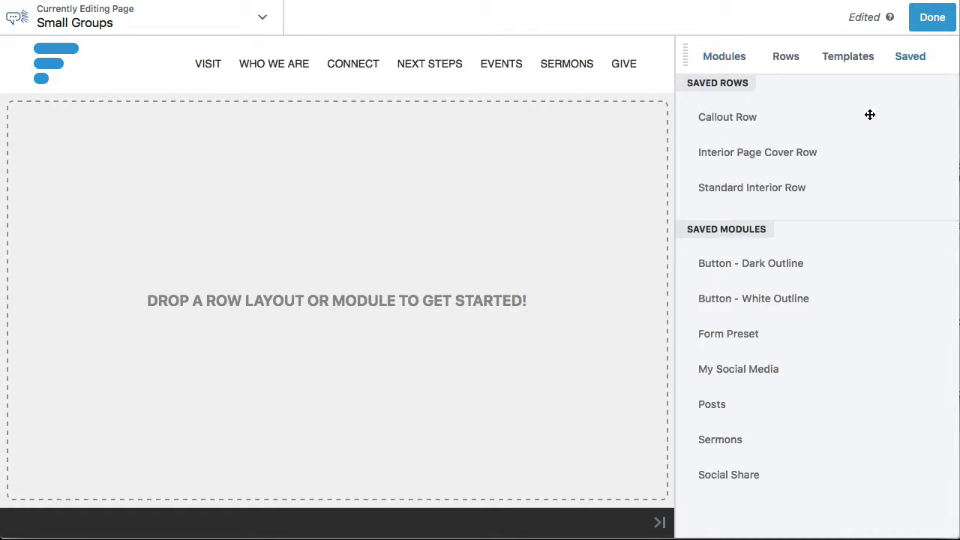
drag(801, 155, 452, 145)
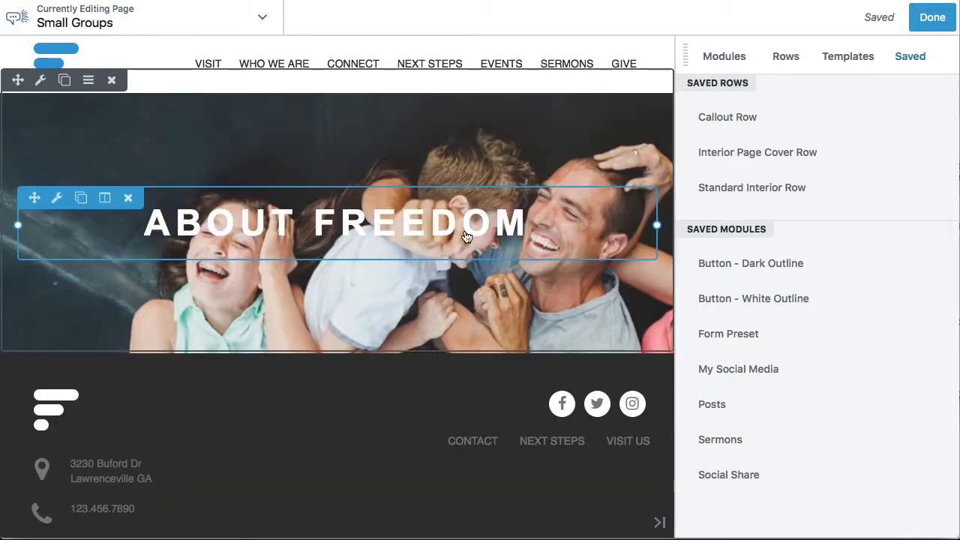
Connect the cover row's About Freedom heading to the Post Title field
click(374, 241)
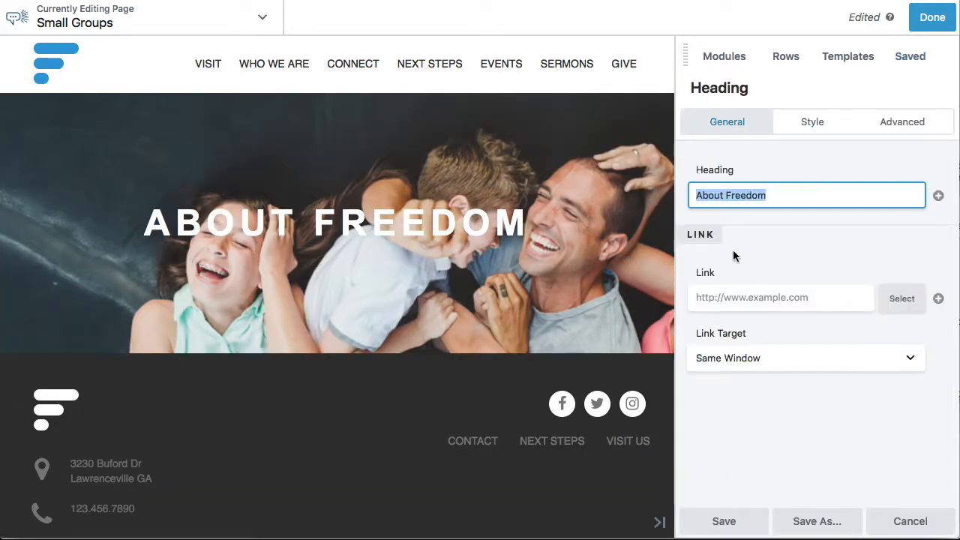
click(938, 196)
mouse_move(736, 241)
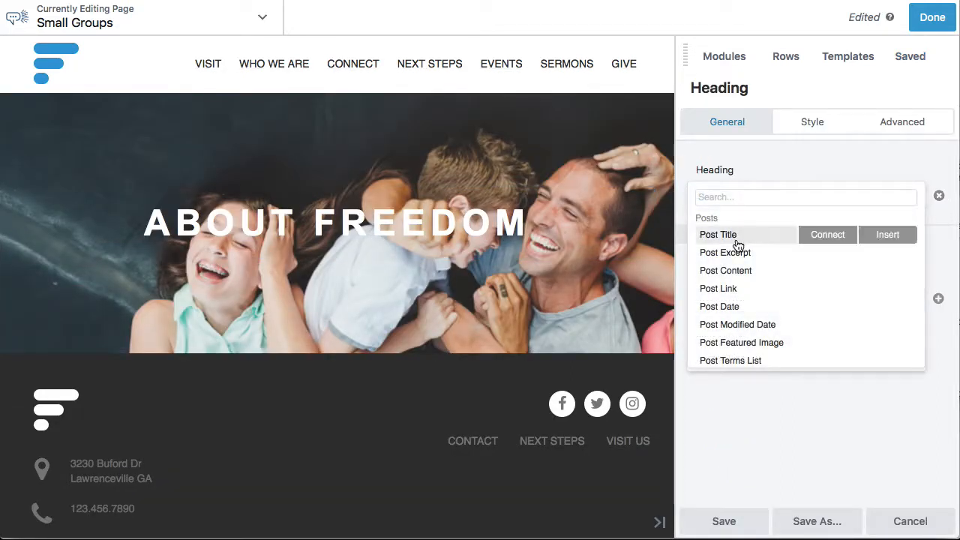
click(828, 236)
mouse_move(56, 96)
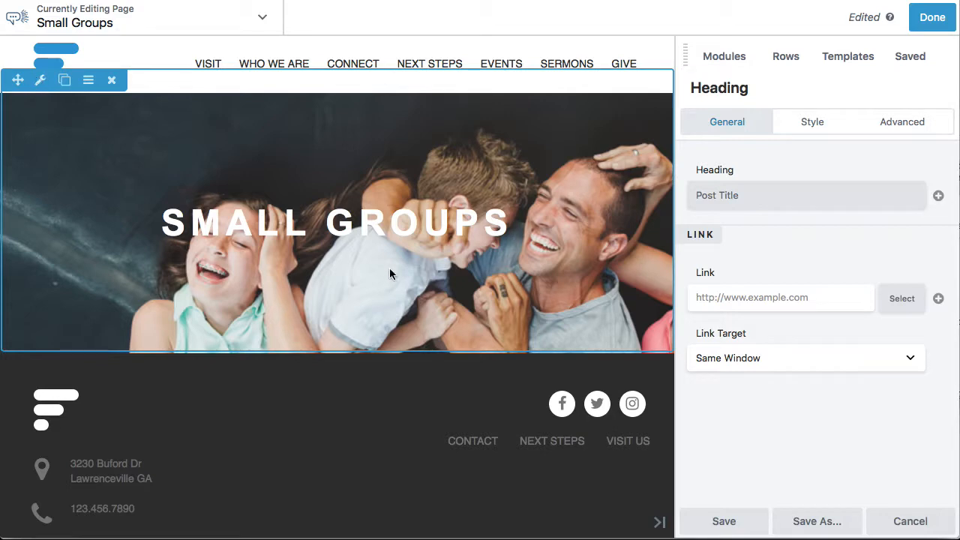
mouse_move(346, 225)
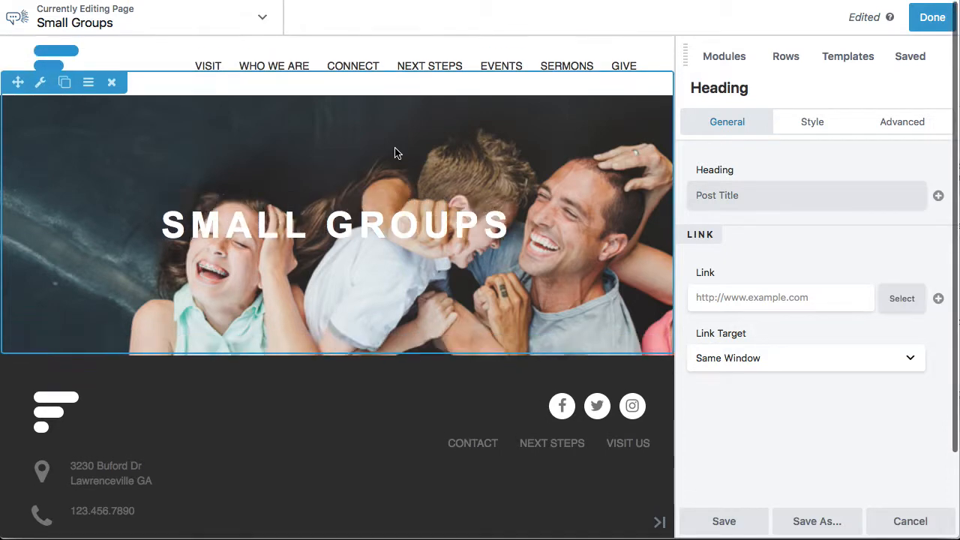
Try to add the saved Standard Interior Row below the cover row, and delete the cover row from the page
click(930, 63)
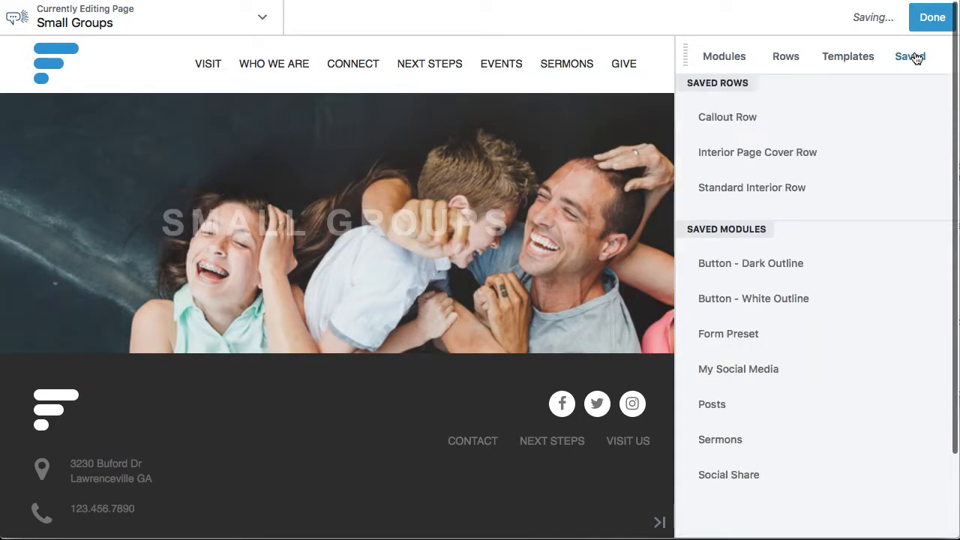
drag(772, 188, 413, 394)
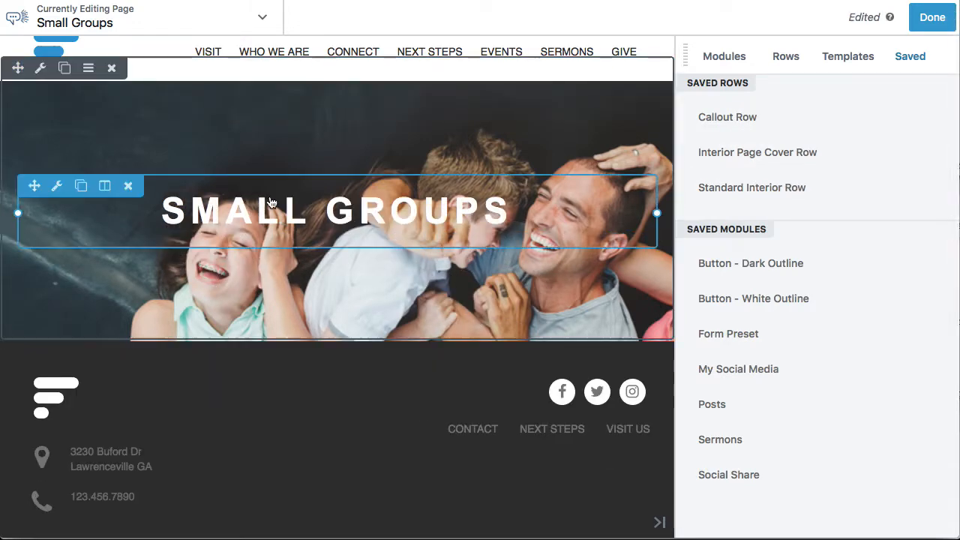
click(111, 81)
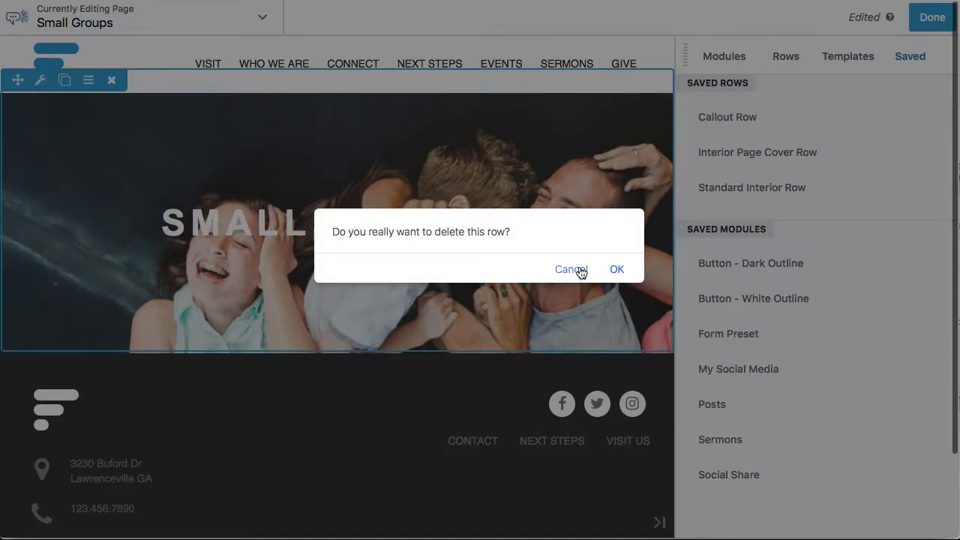
click(618, 271)
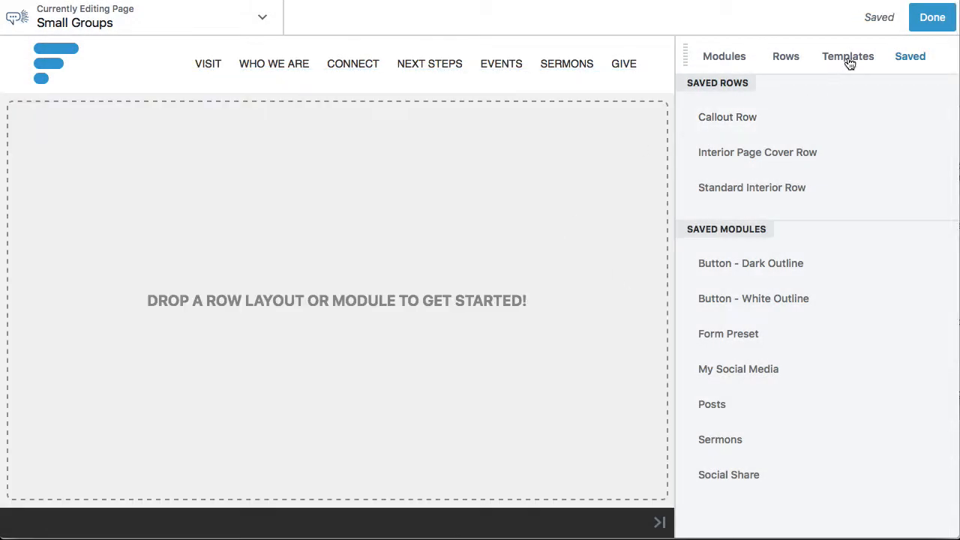
Apply the Ministry Page template to the empty Small Groups layout
click(846, 59)
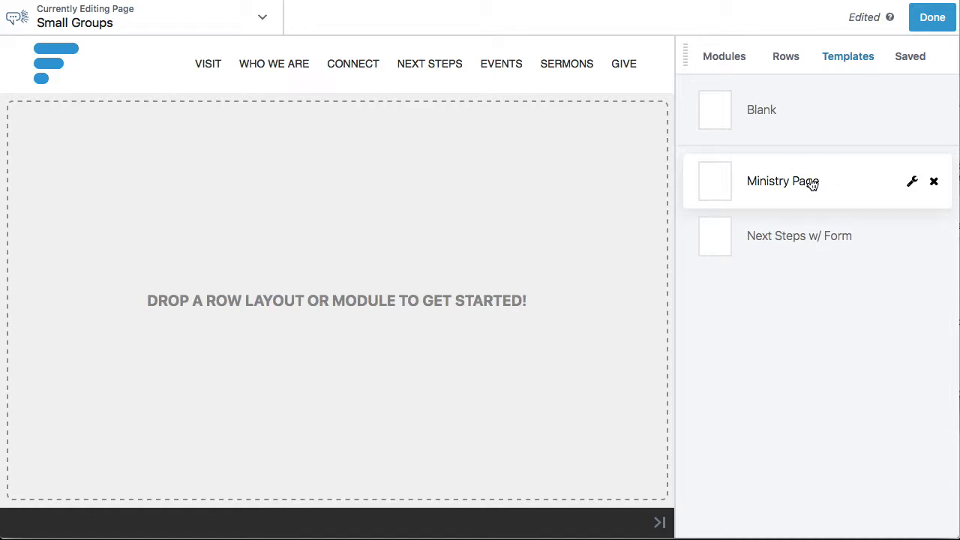
click(812, 184)
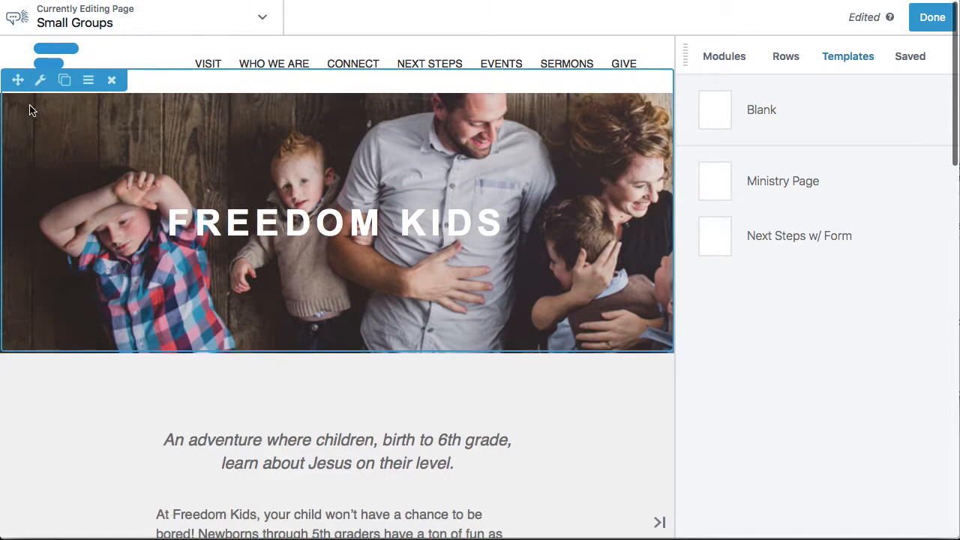
Replace the cover row's background photo with the media library photo of the seated man reading a book
click(40, 81)
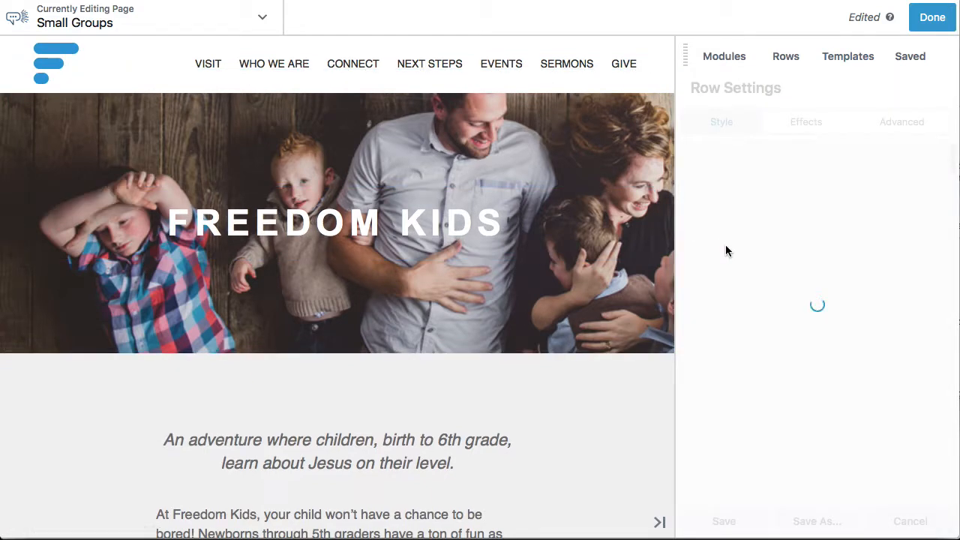
scroll(772, 270, down, 10)
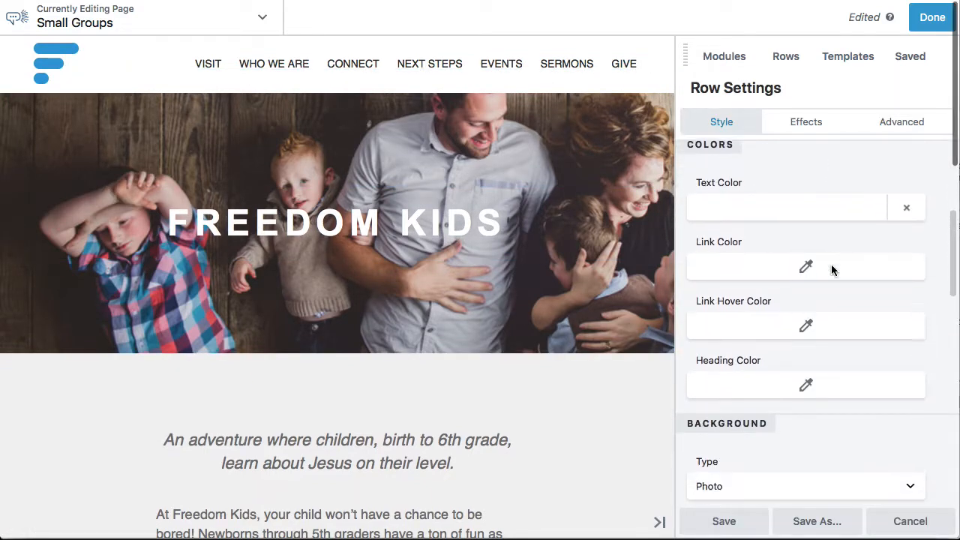
scroll(831, 268, down, 5)
click(759, 279)
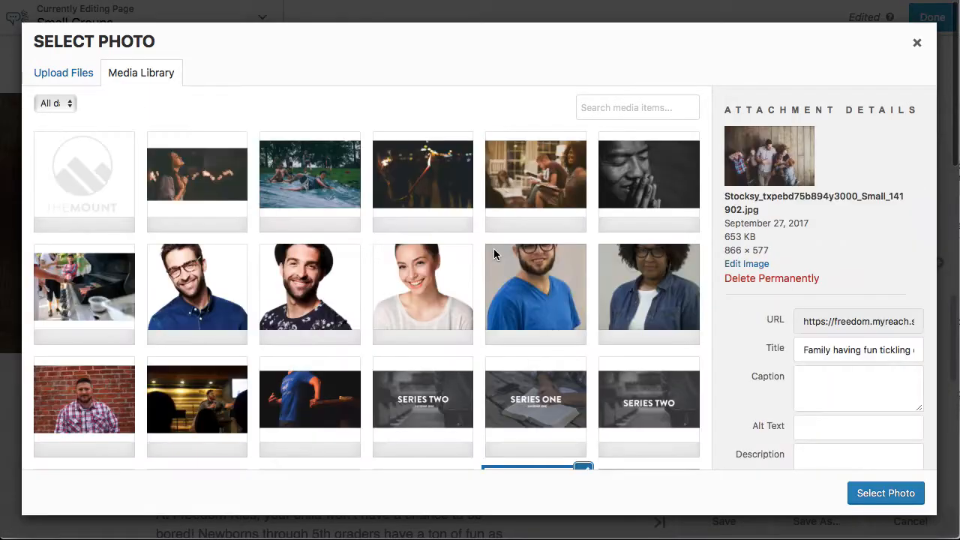
scroll(495, 251, down, 3)
scroll(495, 252, up, 4)
click(536, 172)
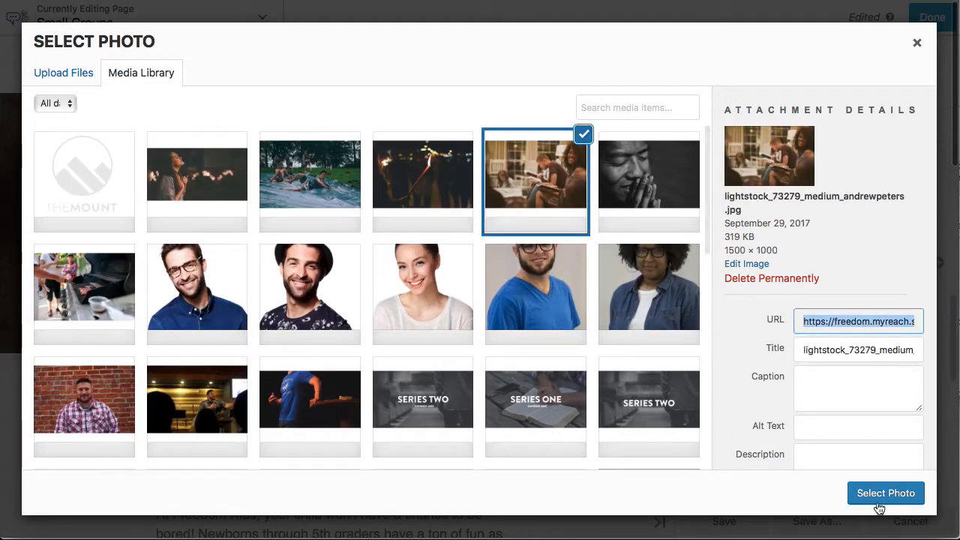
click(875, 496)
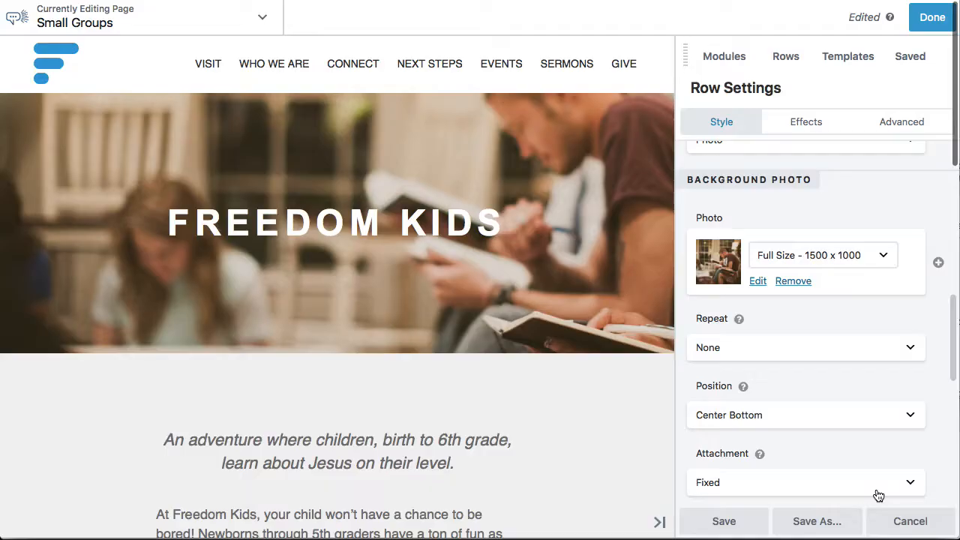
Set the cover row's background photo position to Right Center and save the row settings
scroll(772, 353, down, 2)
click(770, 319)
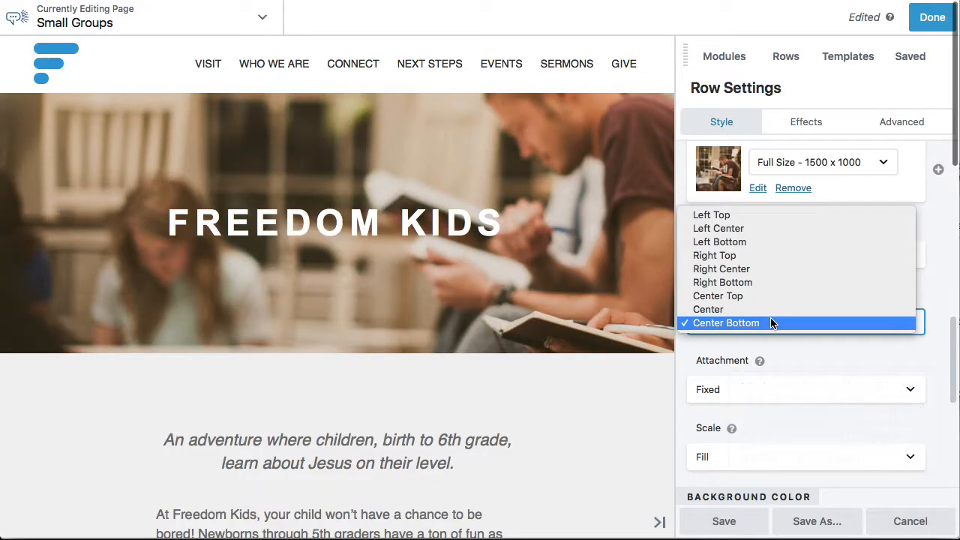
click(753, 269)
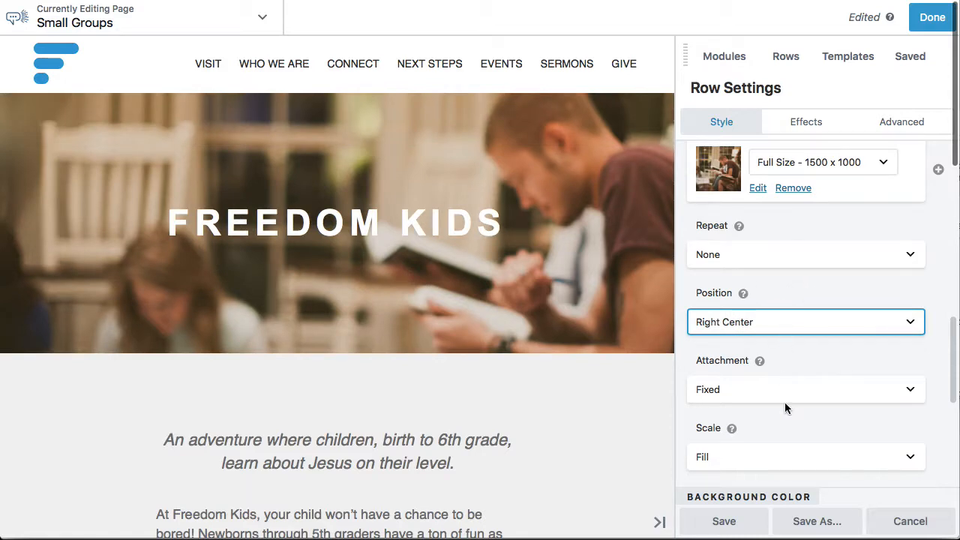
scroll(785, 402, down, 1)
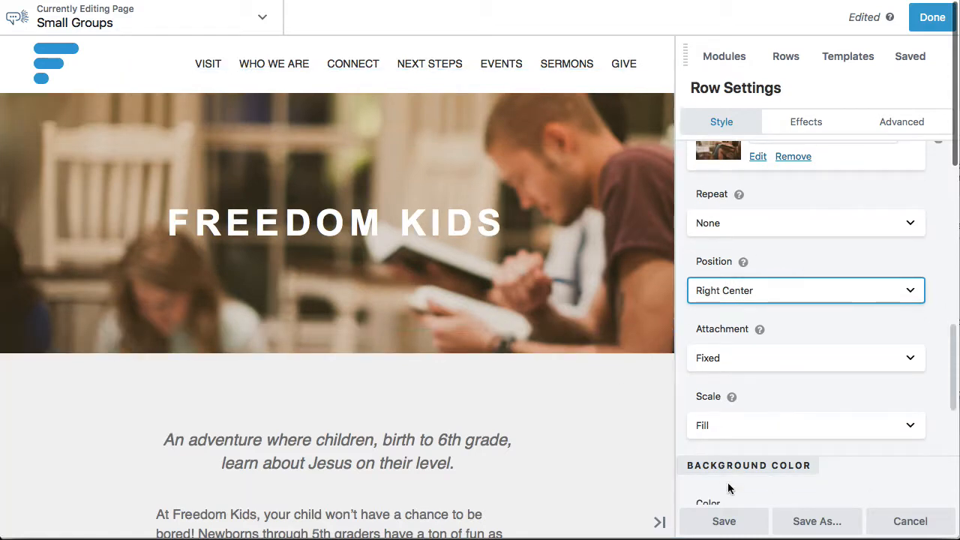
click(724, 521)
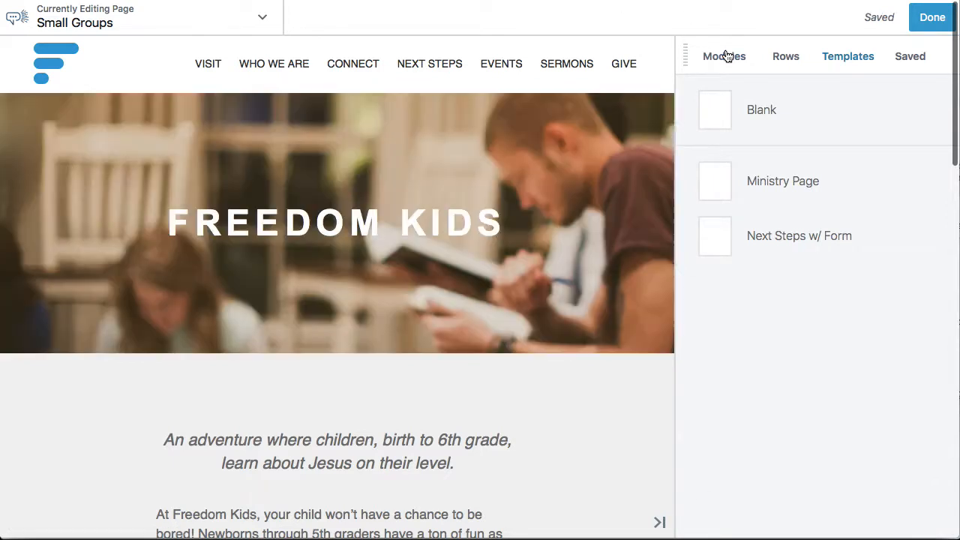
Connect the cover row's Freedom Kids heading to the Post Title field and save the heading module
click(724, 57)
click(358, 212)
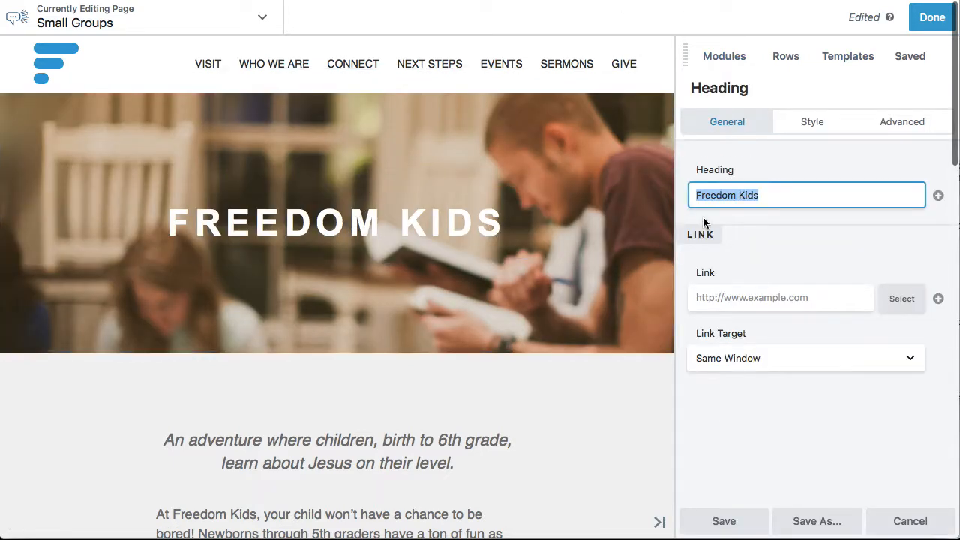
click(938, 195)
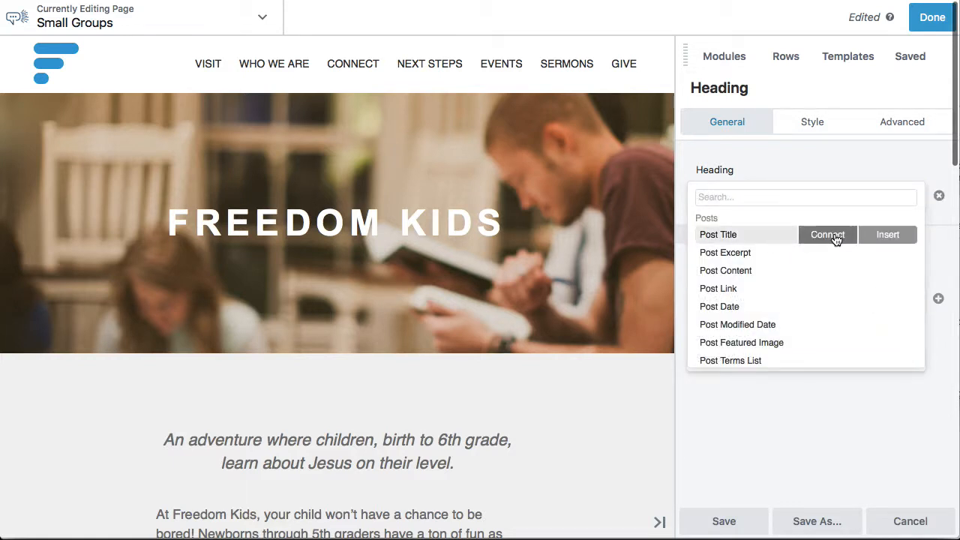
click(837, 239)
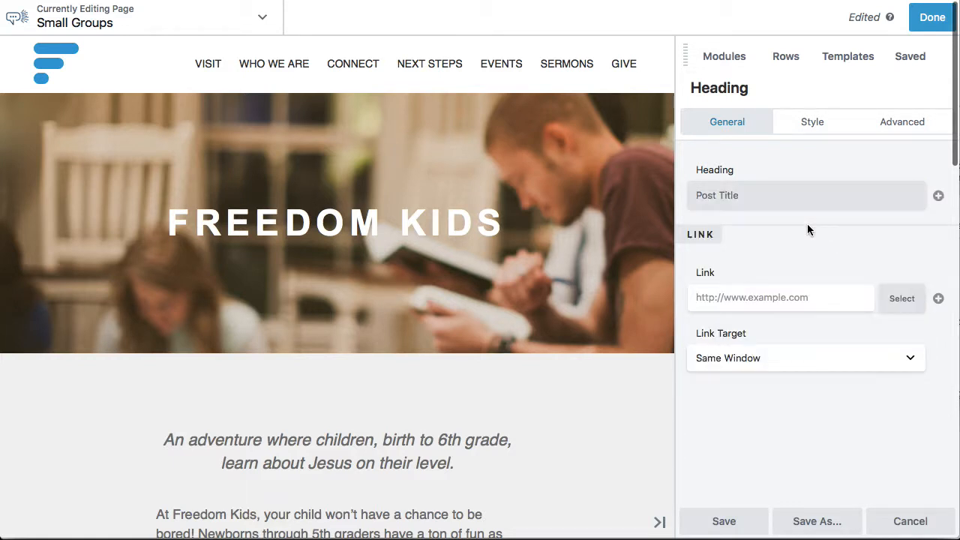
click(724, 520)
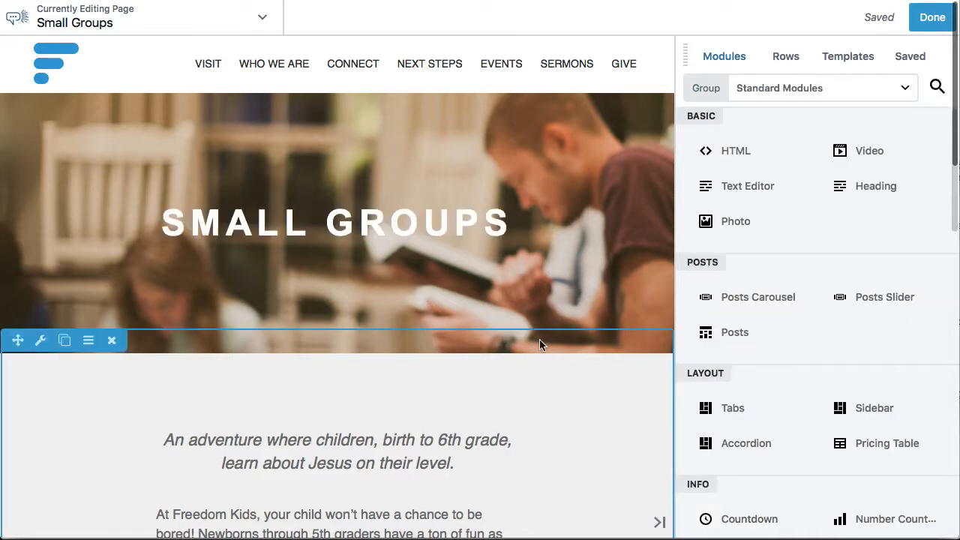
Replace all the intro text below the cover with the copied paragraph beginning "We 'win' when people transition from being consumer"
scroll(539, 339, down, 5)
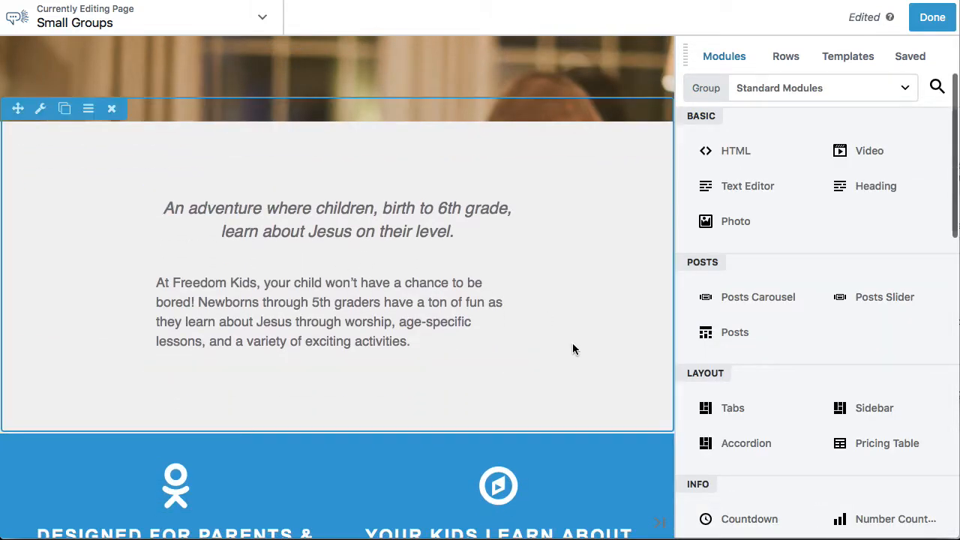
scroll(572, 345, down, 5)
scroll(572, 344, up, 3)
scroll(572, 345, up, 2)
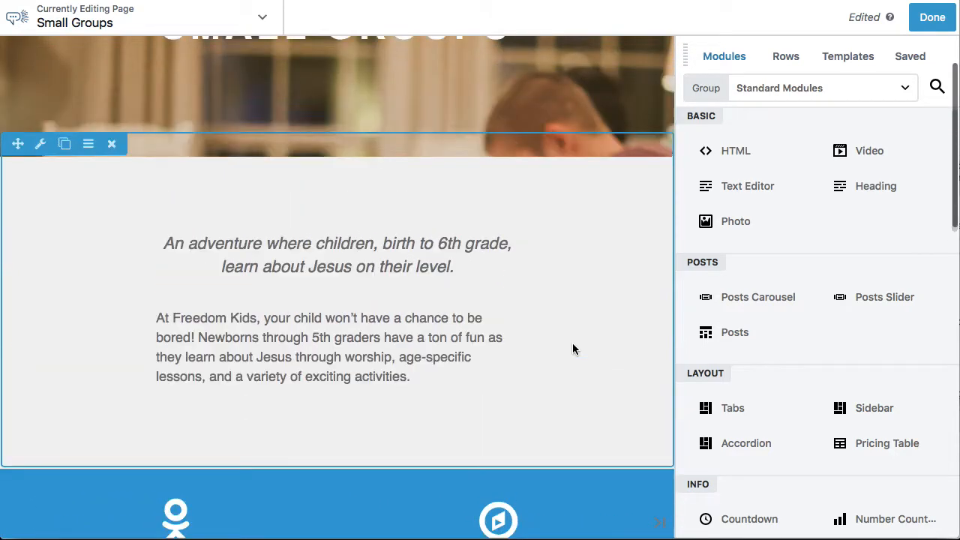
mouse_move(440, 318)
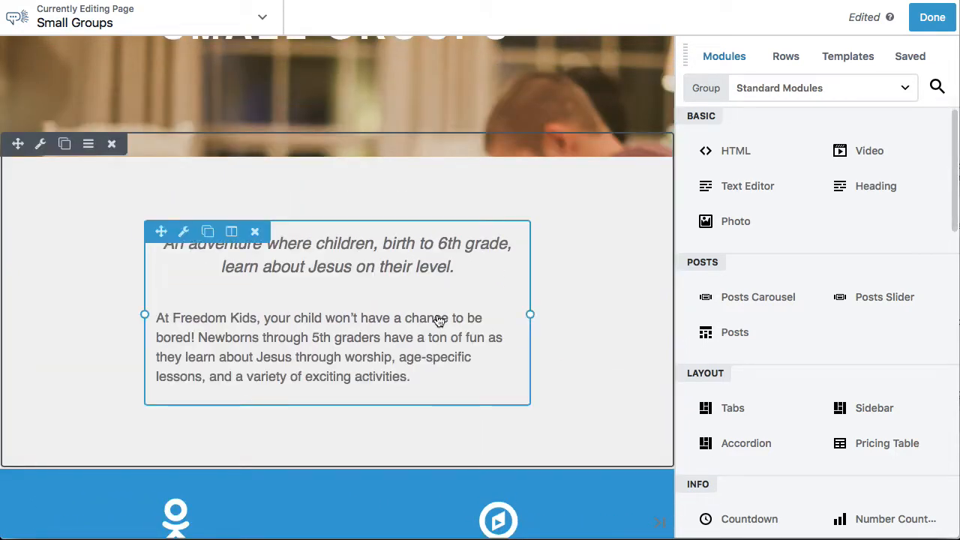
scroll(439, 319, up, 1)
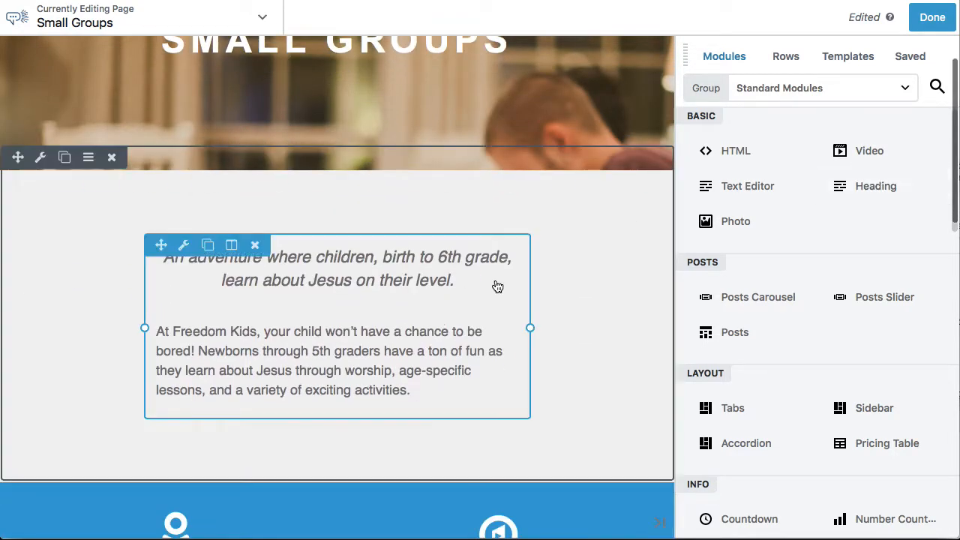
click(440, 305)
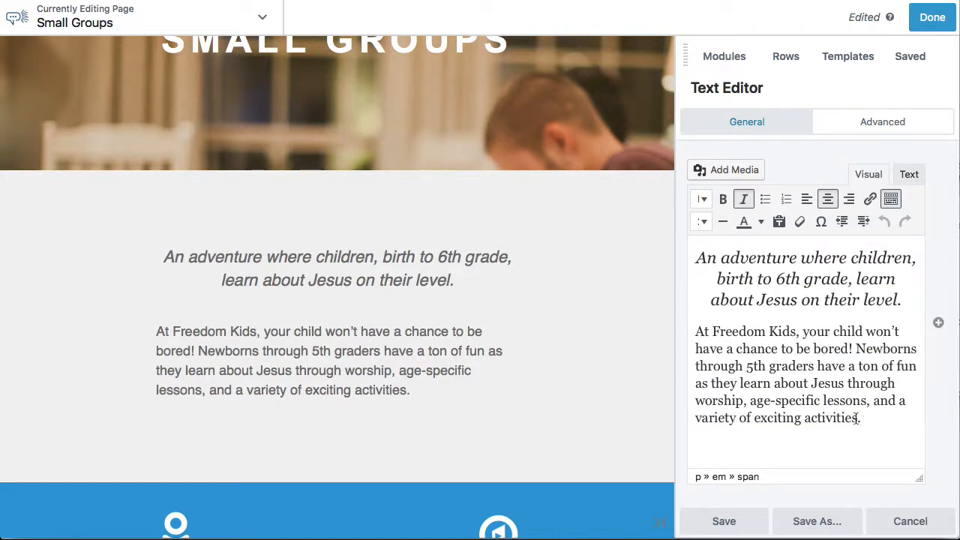
drag(856, 417, 676, 246)
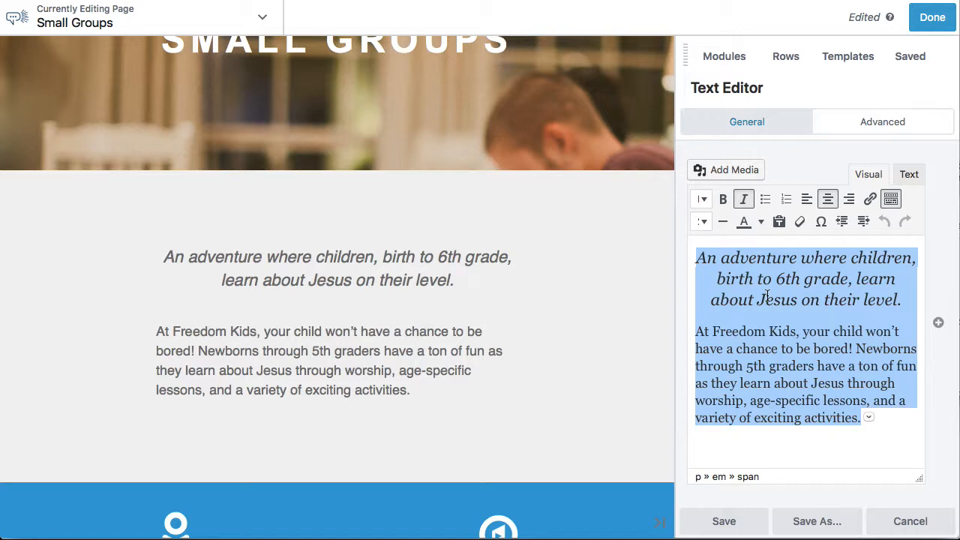
text(We ‘win’ when people transition from being consumer to being contributors by serving faithfully on the dream team, being discipled through intentional relationships in a Life Group, and show the fruit of an intimate relationship with Jesus.)
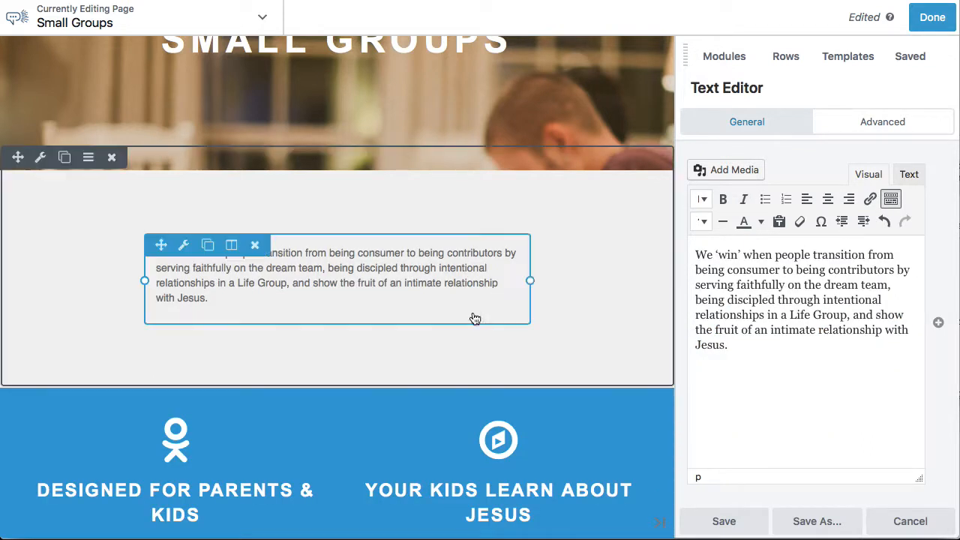
Format the whole intro paragraph with a larger font size, centered alignment and italics, and save the text module
drag(733, 347, 682, 246)
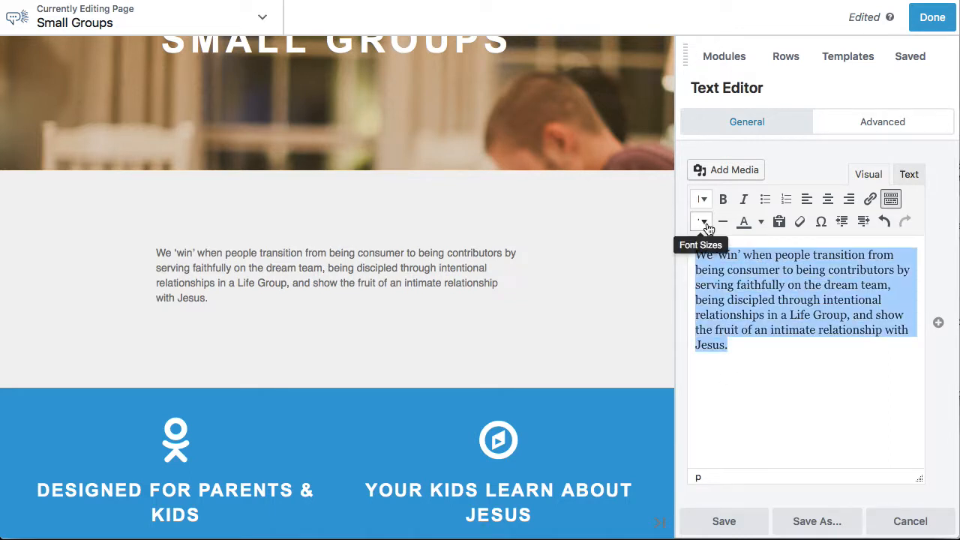
click(703, 221)
click(747, 406)
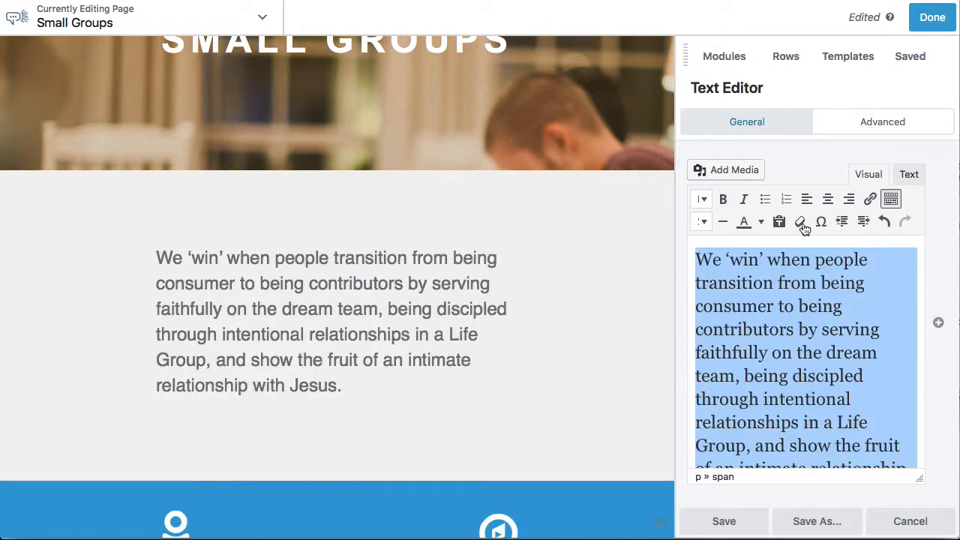
click(828, 199)
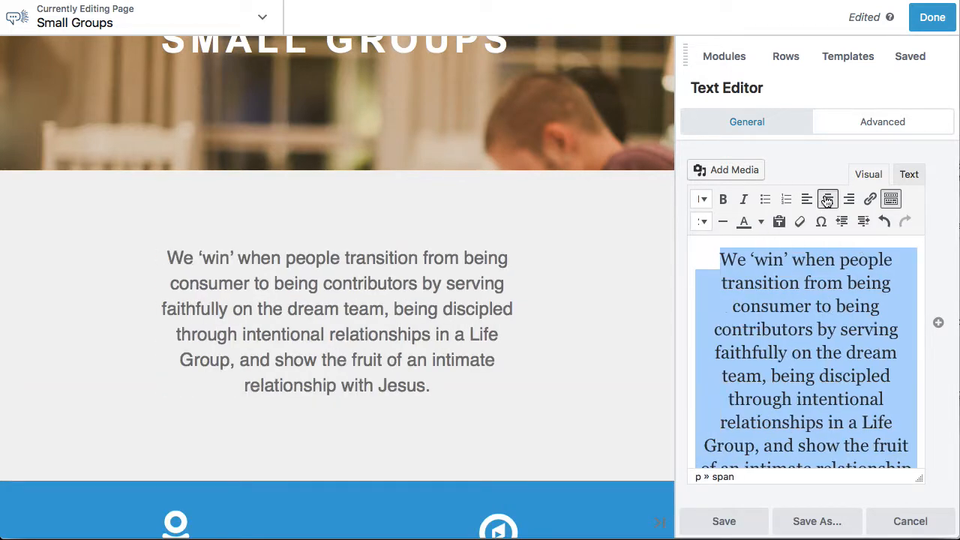
click(743, 200)
scroll(756, 461, down, 1)
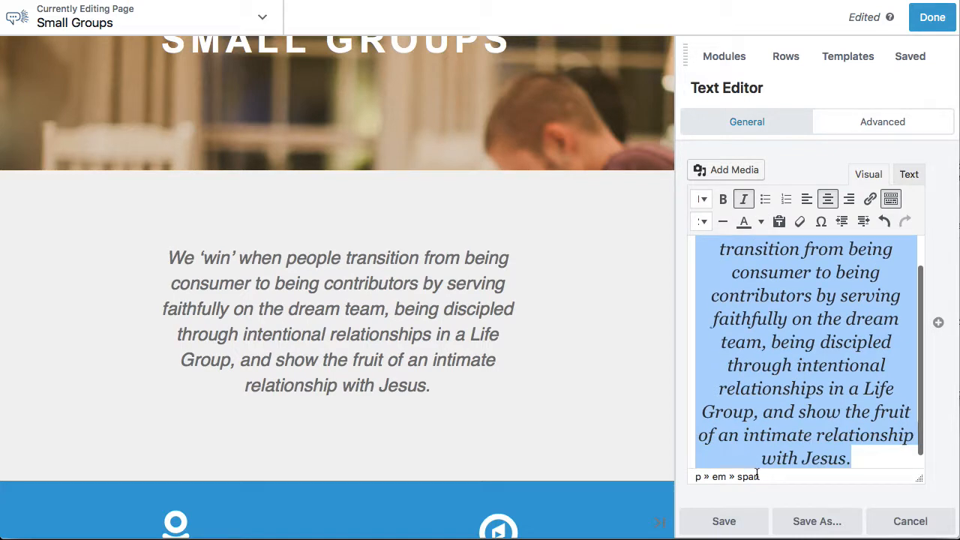
click(721, 522)
Change the blue two-callout row's background color to the dark #333333 preset and save the row settings
scroll(573, 418, down, 5)
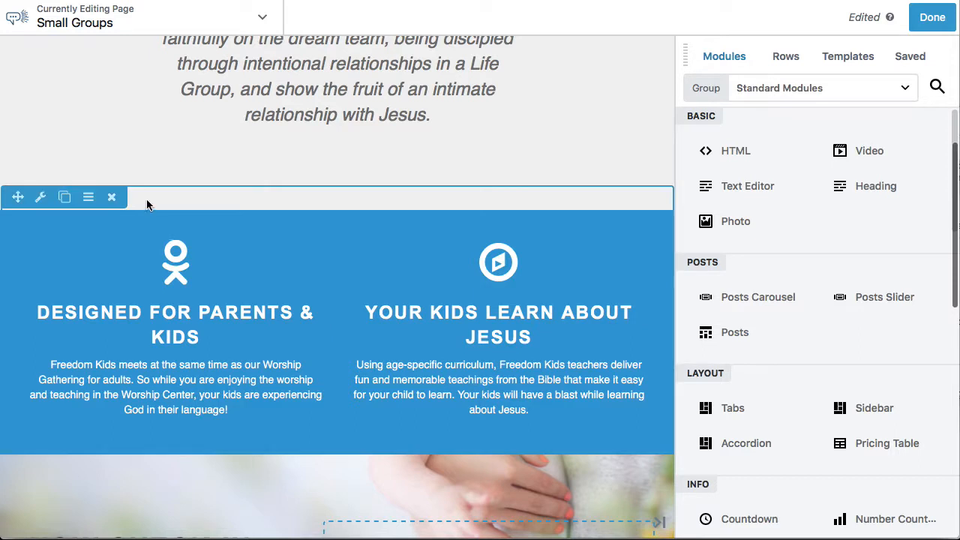
click(41, 197)
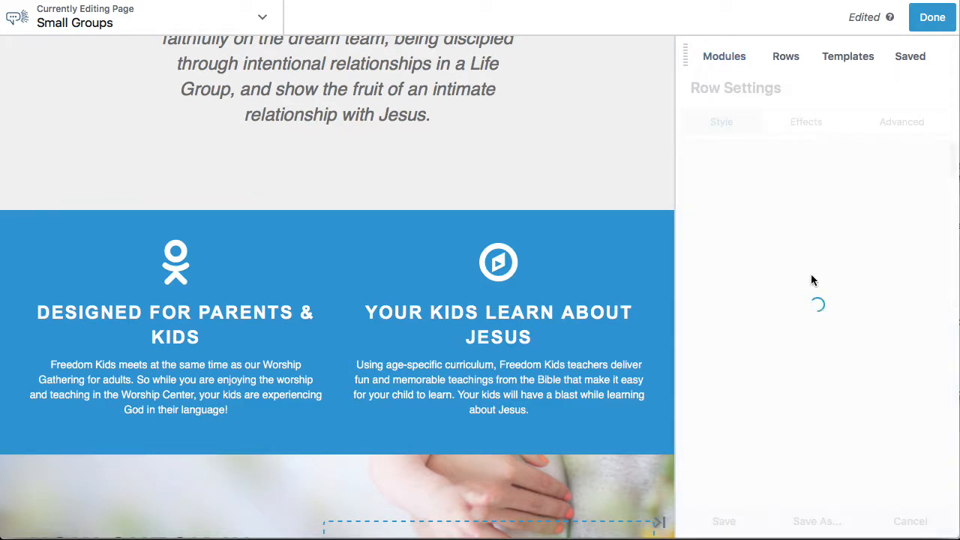
scroll(840, 323, down, 10)
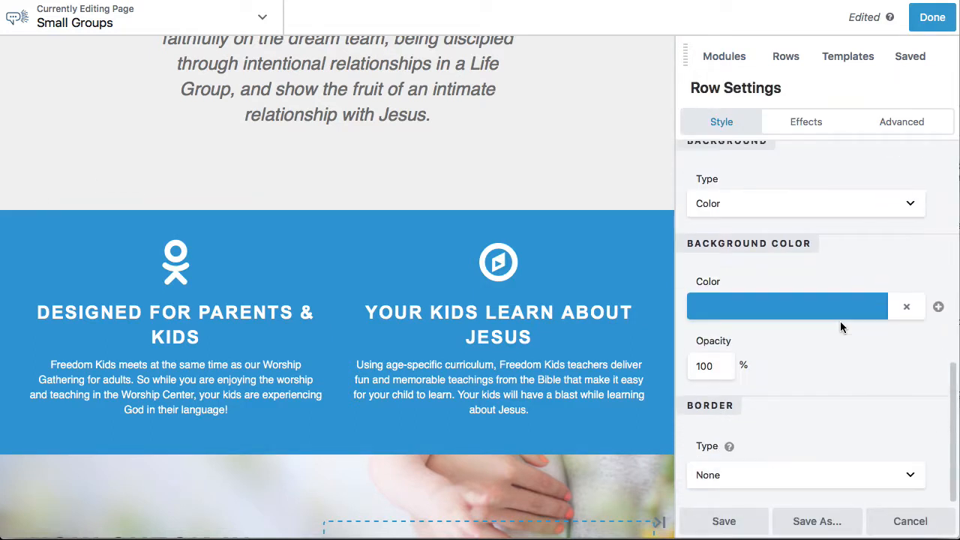
click(837, 306)
click(795, 279)
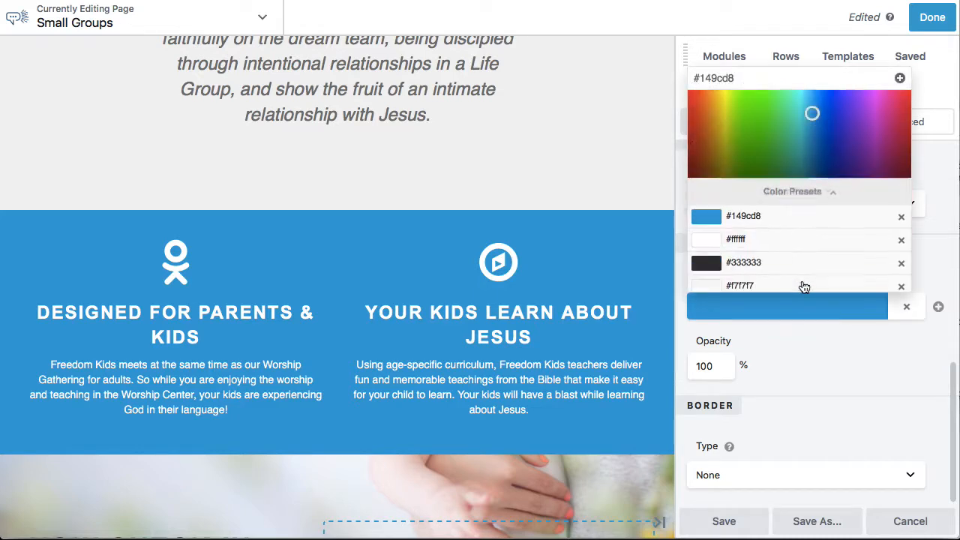
click(715, 152)
click(730, 521)
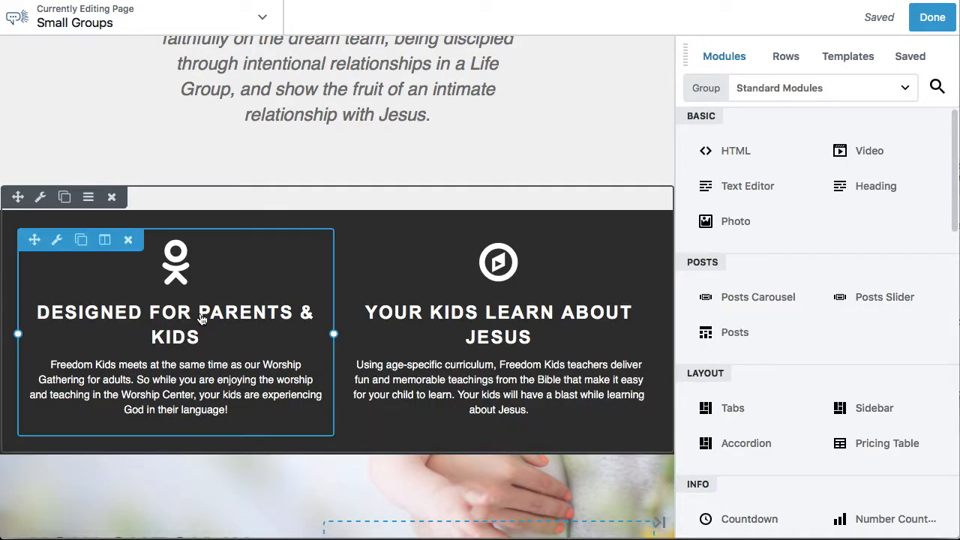
Set the heading of the "Designed for Parents & Kids" callout to "Find Your Tribe"
click(189, 318)
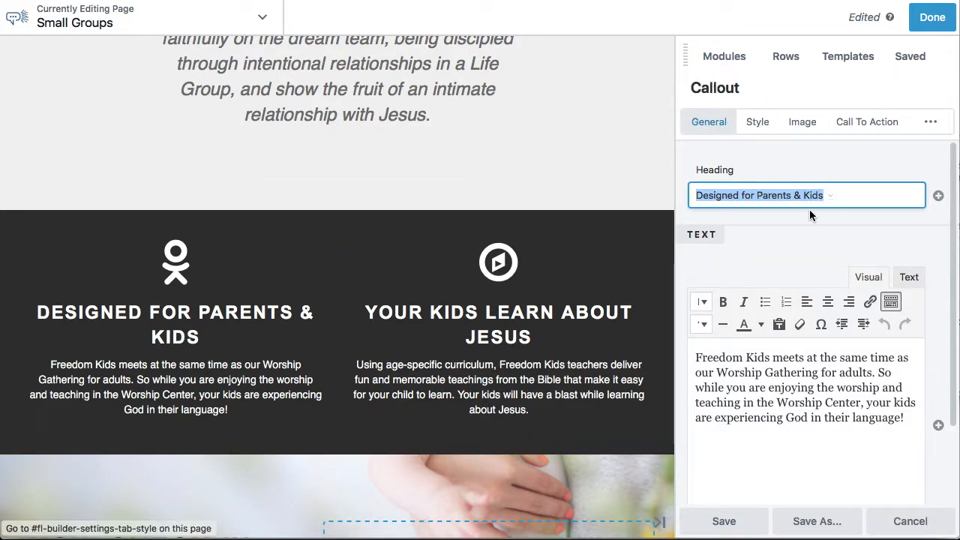
text(Find Your Tr)
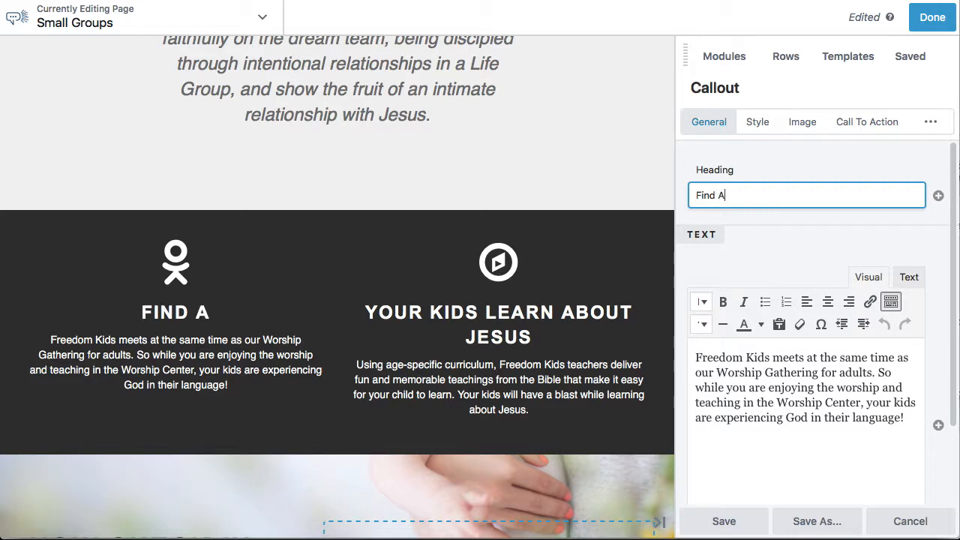
text(ibe)
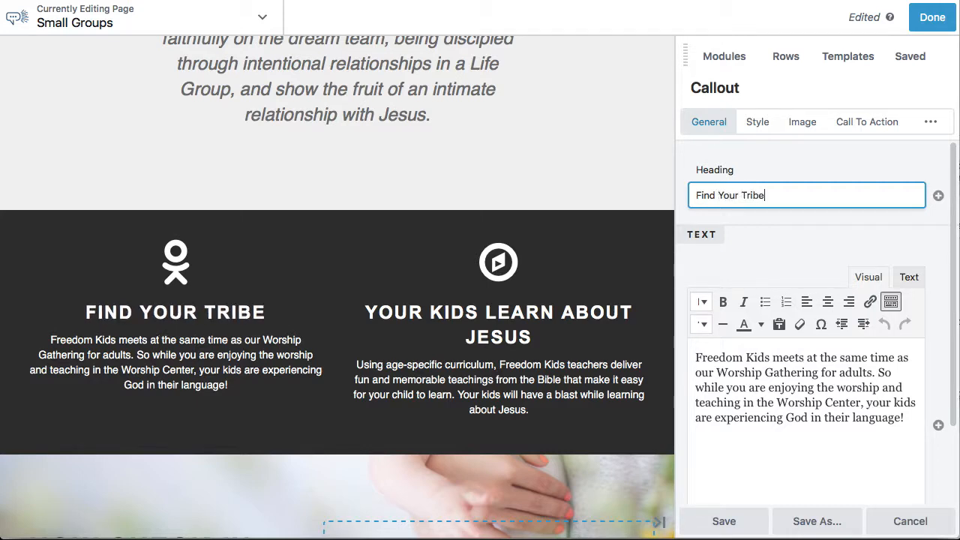
Replace the Find Your Tribe callout's text with the paragraph beginning "We are trying to make it easier" copied from the notes app
key(super+Tab)
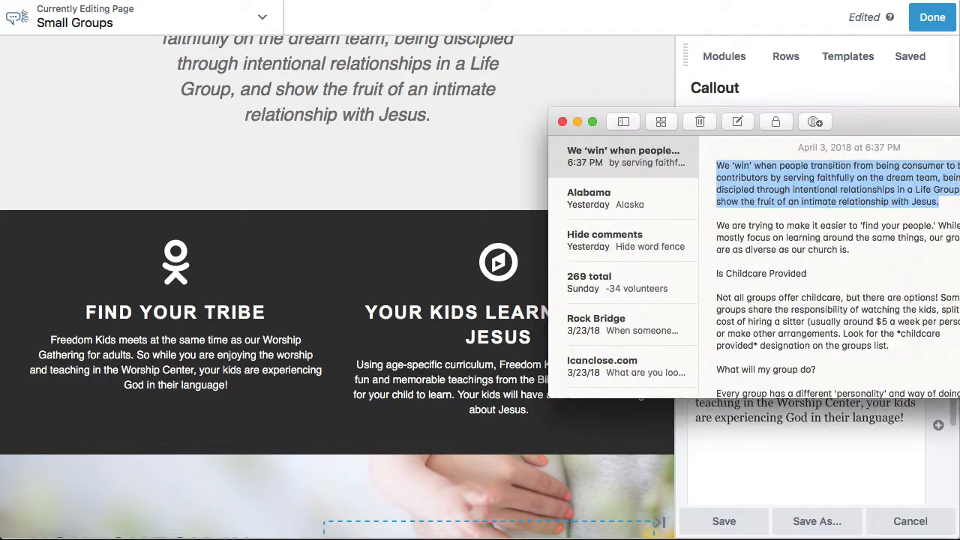
drag(861, 253, 714, 226)
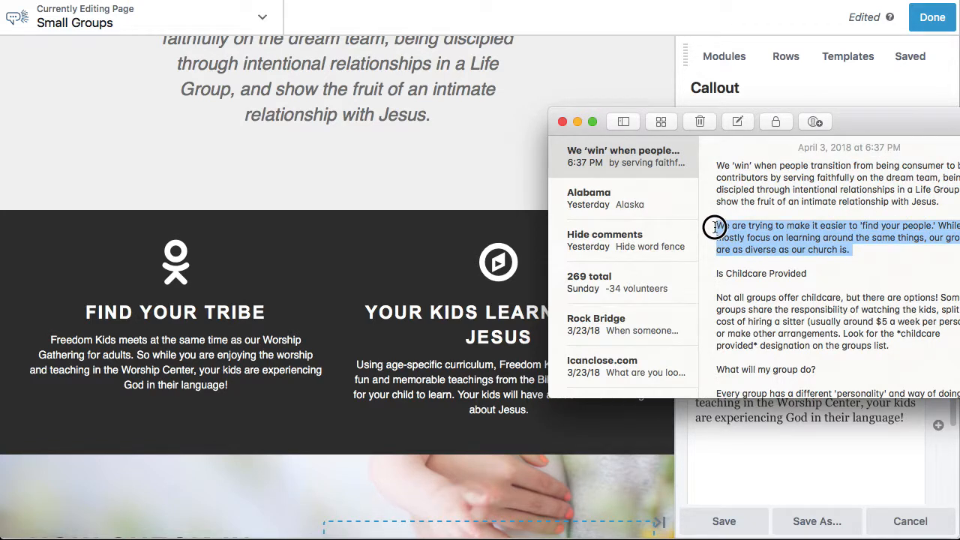
key(super+Tab)
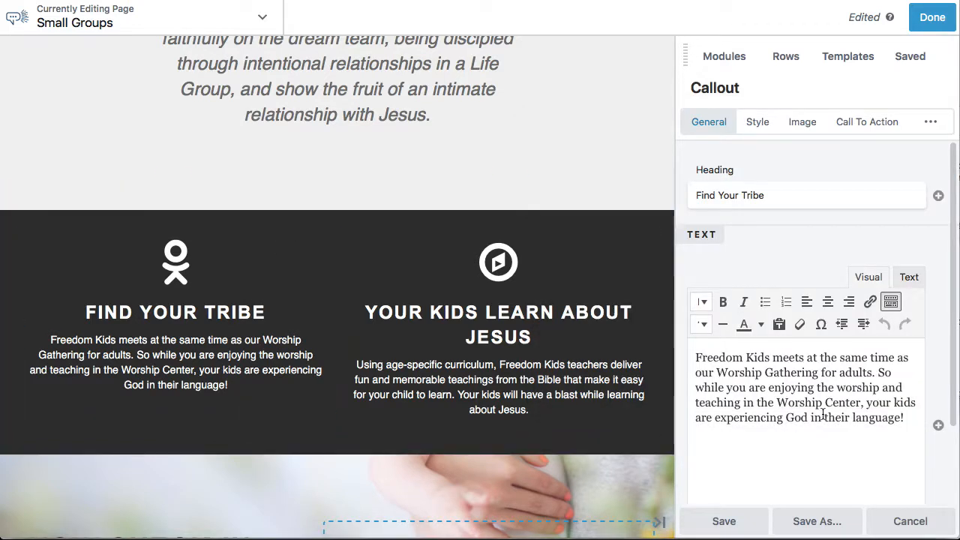
drag(834, 438, 651, 349)
text(We are trying to make it easier to 'find your people.' While we mostly focus on learning around the same things, our groups are as diverse as our church is.)
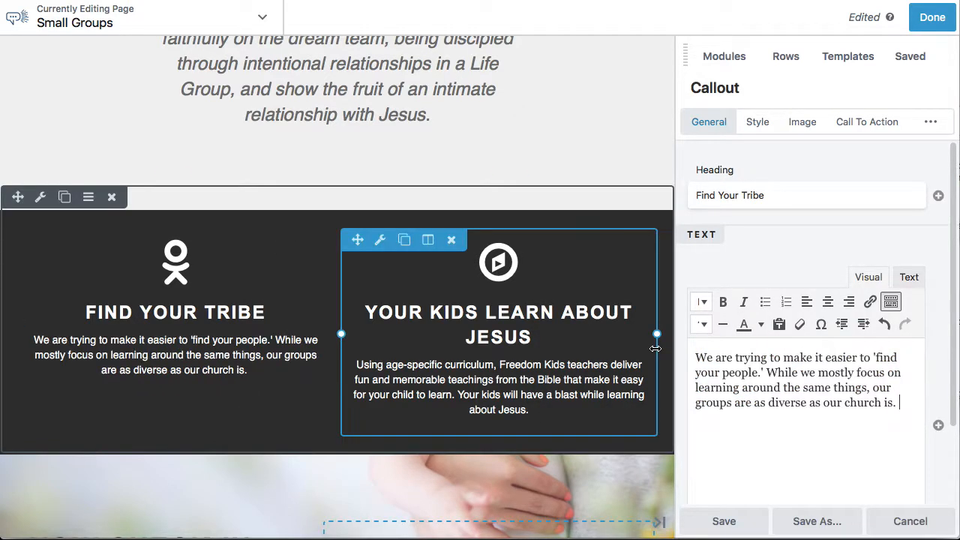
Format the Find Your Tribe callout's text as 18px italic and save the callout
drag(907, 423, 696, 346)
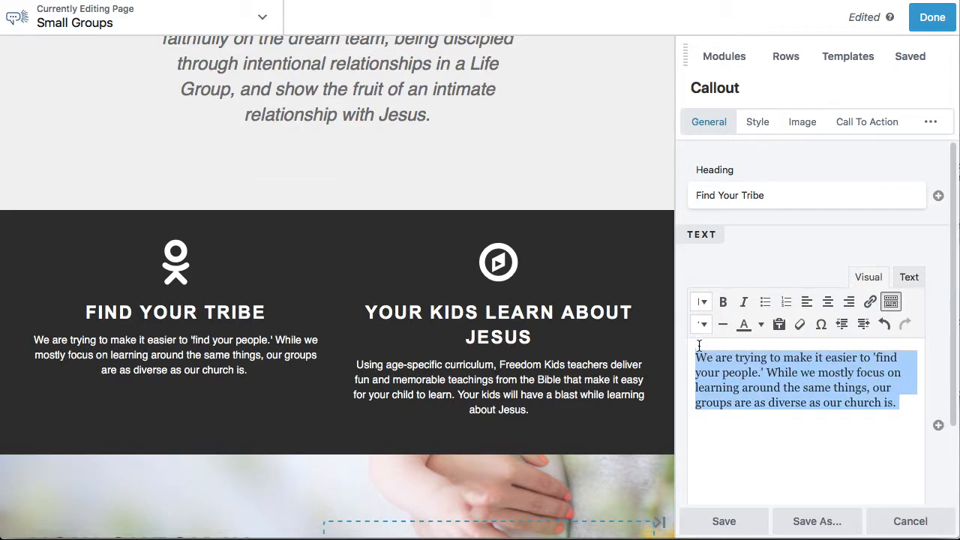
click(702, 324)
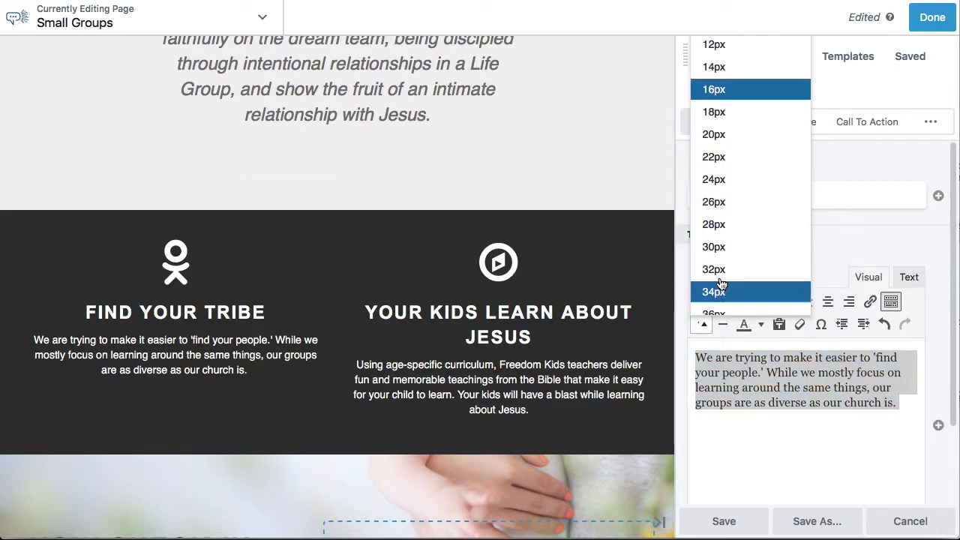
click(712, 112)
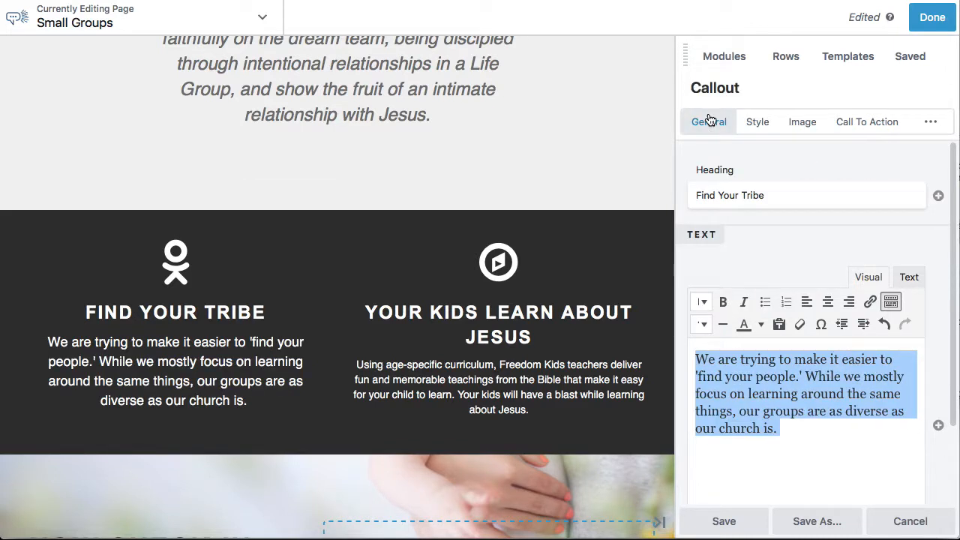
click(744, 302)
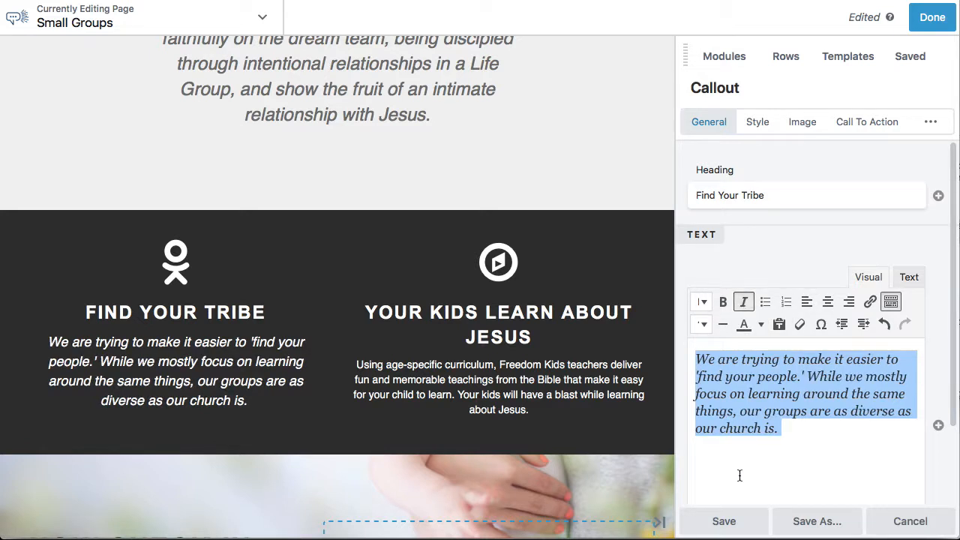
click(724, 523)
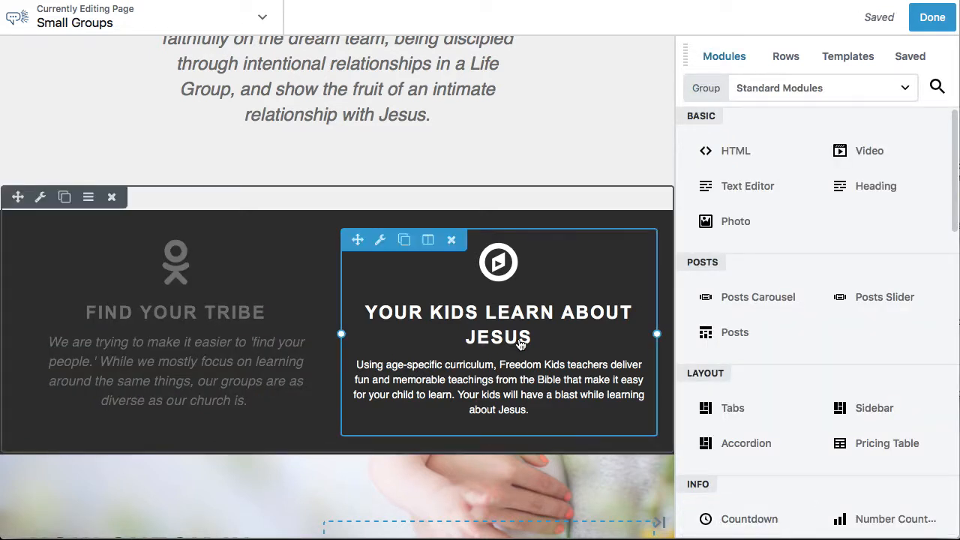
Replace the Find Your Tribe callout's icon with the outlined speech bubbles icon from the Ultimate-Icons library
click(236, 350)
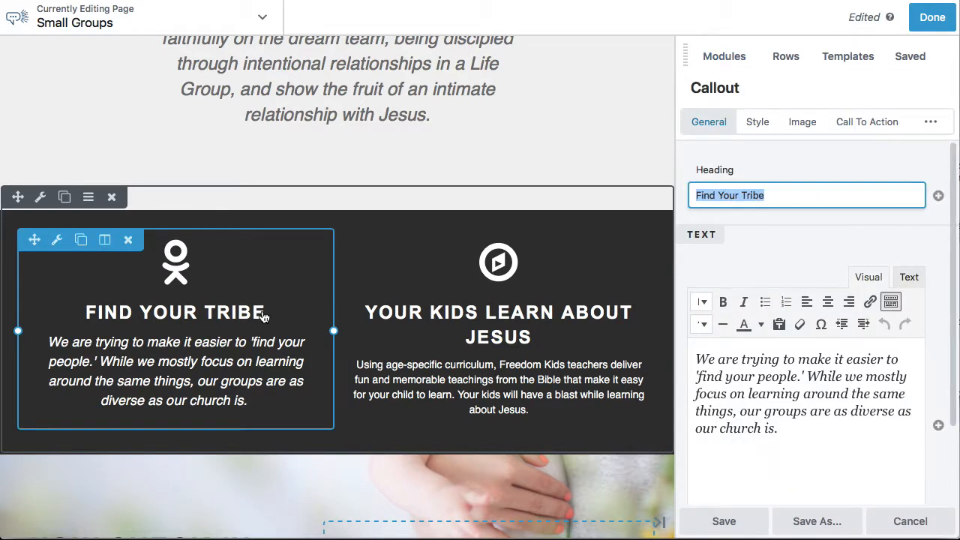
click(810, 121)
click(902, 201)
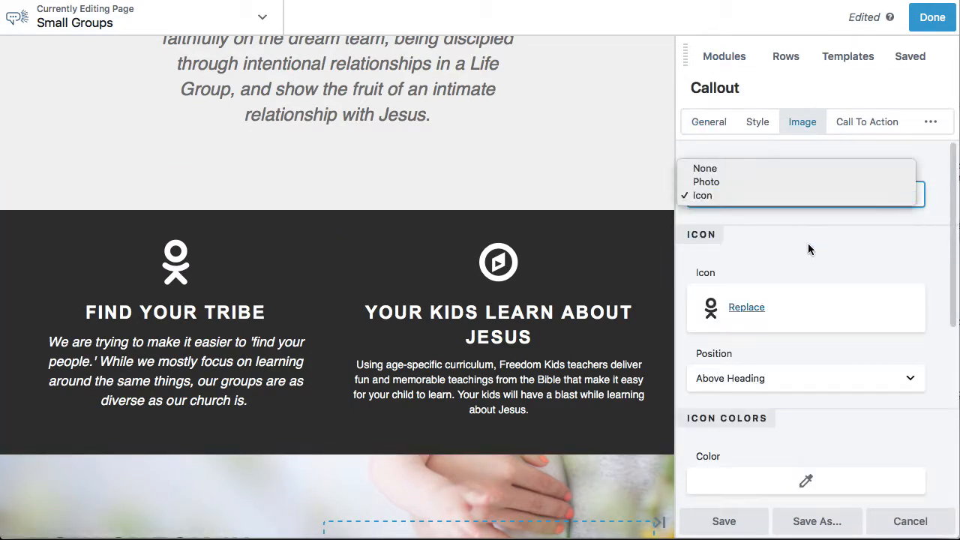
click(750, 308)
click(747, 308)
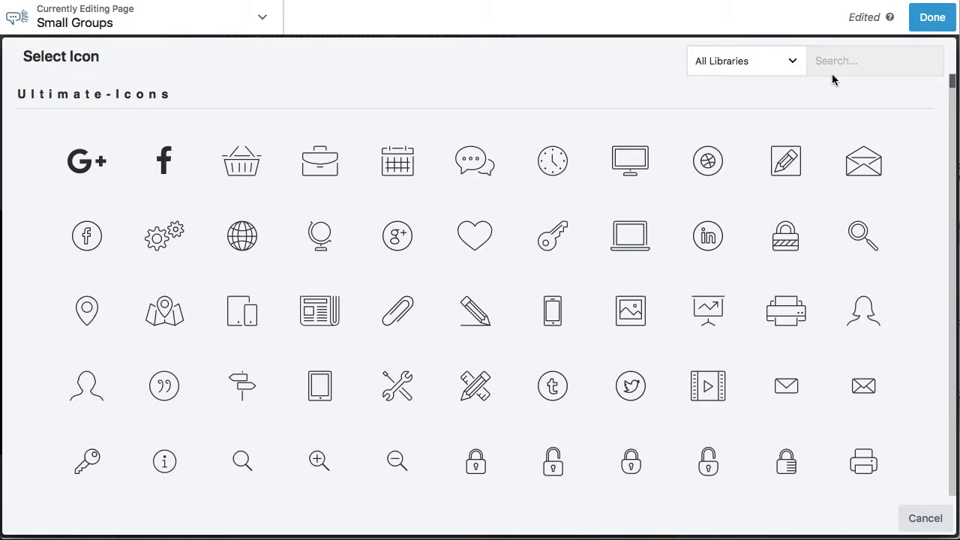
scroll(575, 364, down, 7)
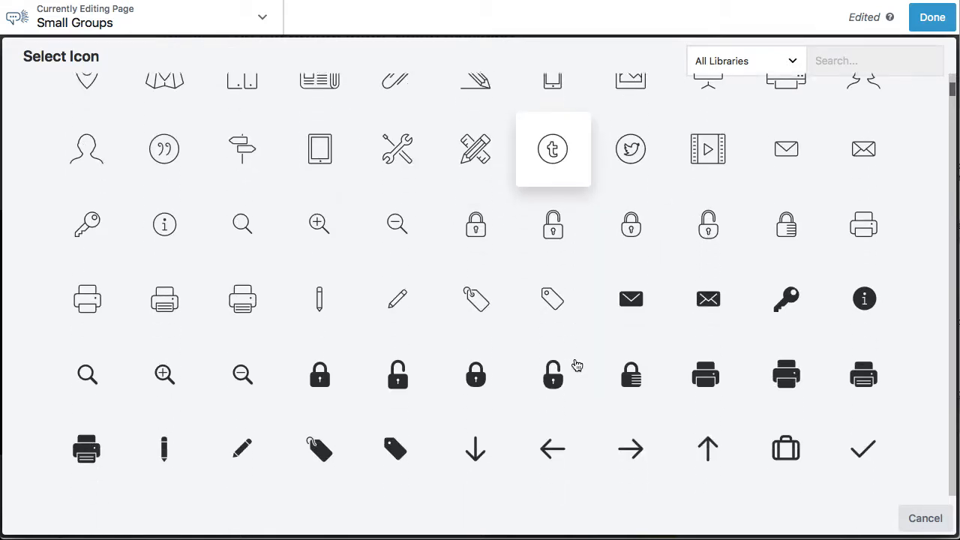
scroll(577, 365, down, 4)
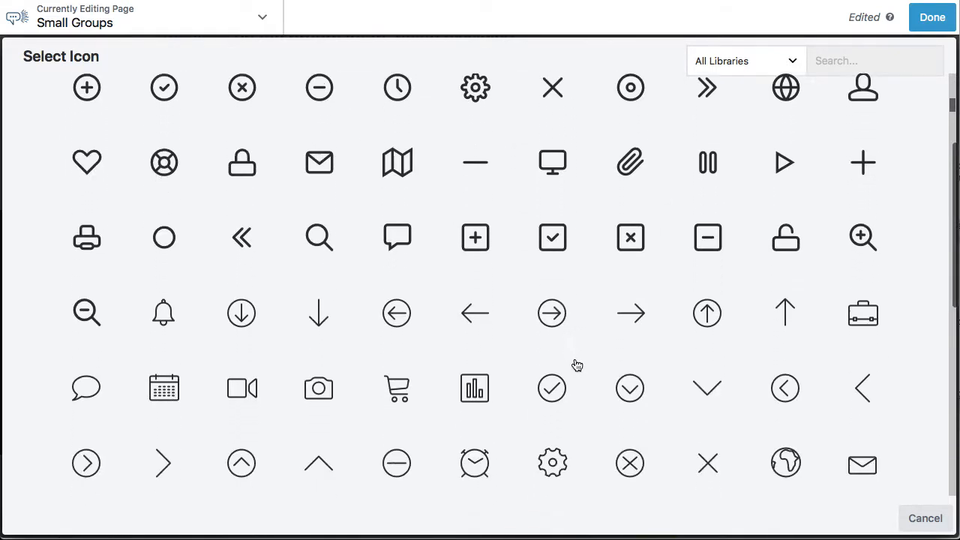
scroll(574, 364, down, 5)
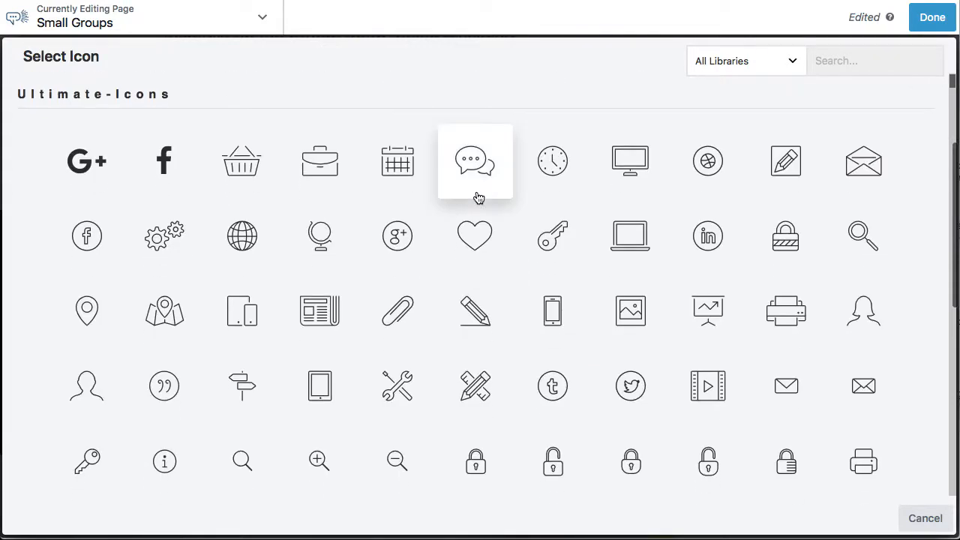
click(480, 169)
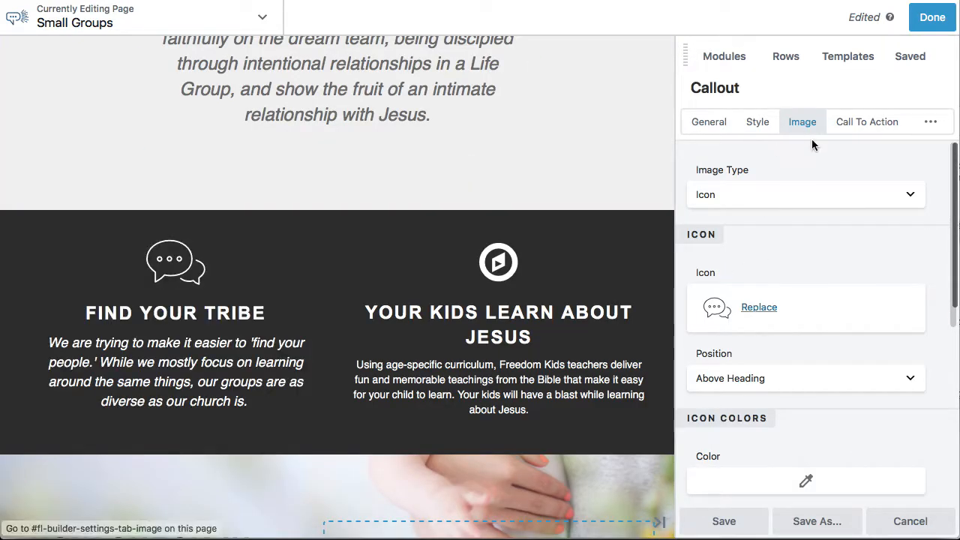
Set the Find Your Tribe icon's hover color to the blue #149cd8 preset and save the callout
scroll(806, 365, down, 3)
click(803, 339)
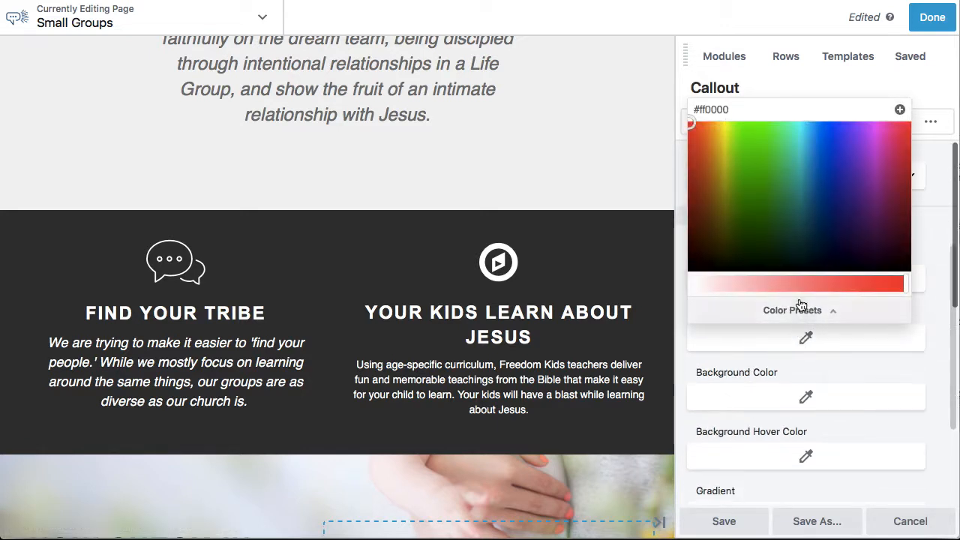
click(796, 310)
click(713, 133)
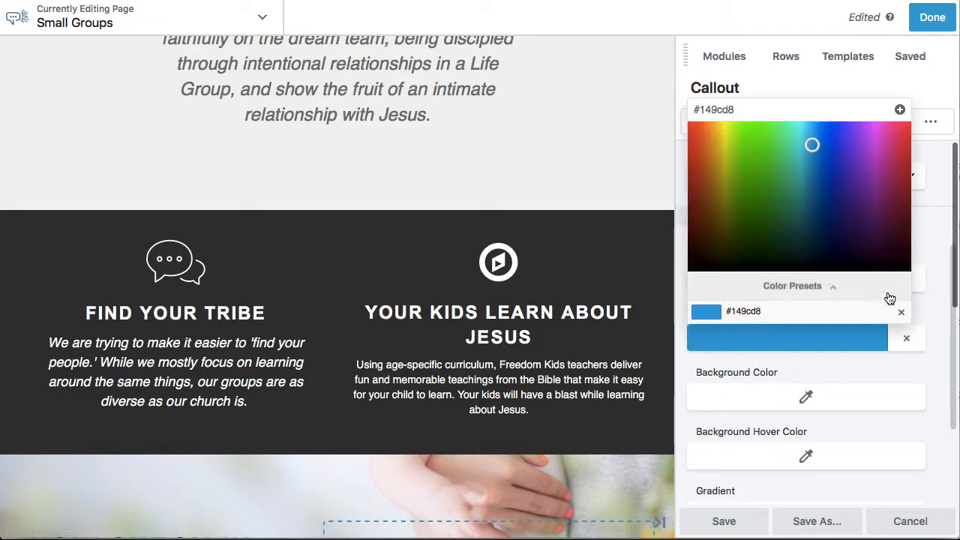
click(909, 354)
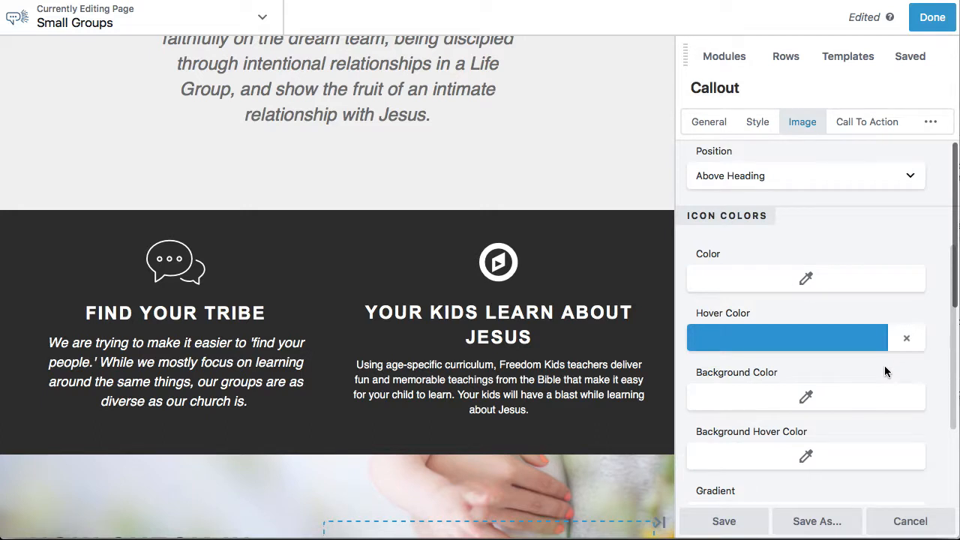
scroll(884, 365, down, 1)
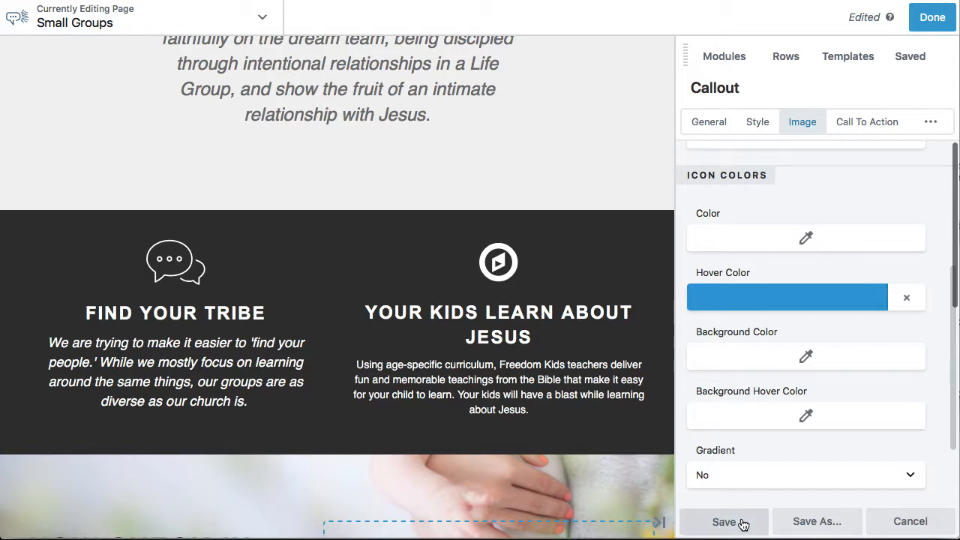
click(725, 522)
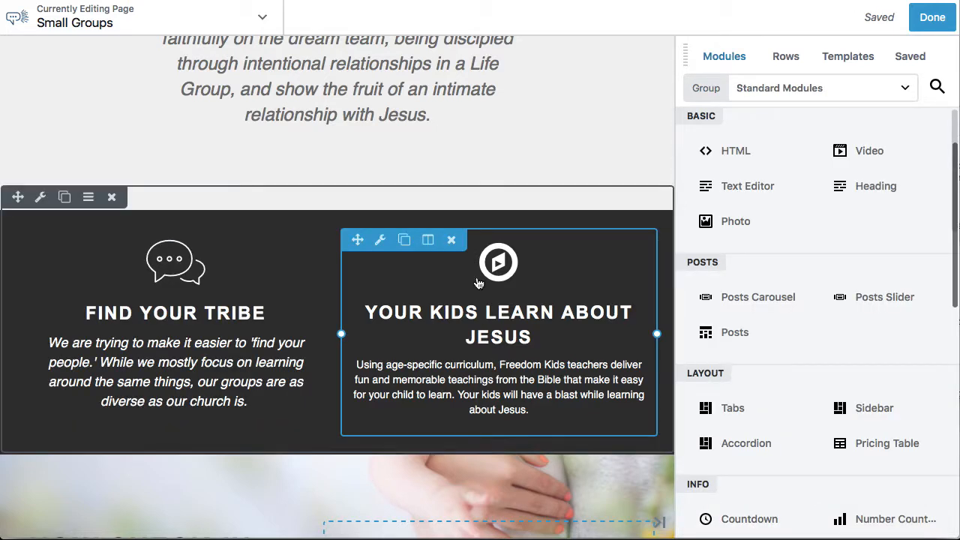
Delete the "Your Kids Learn About Jesus" callout with its column, and narrow the Find Your Tribe row's content to about 504 px
click(453, 239)
click(617, 273)
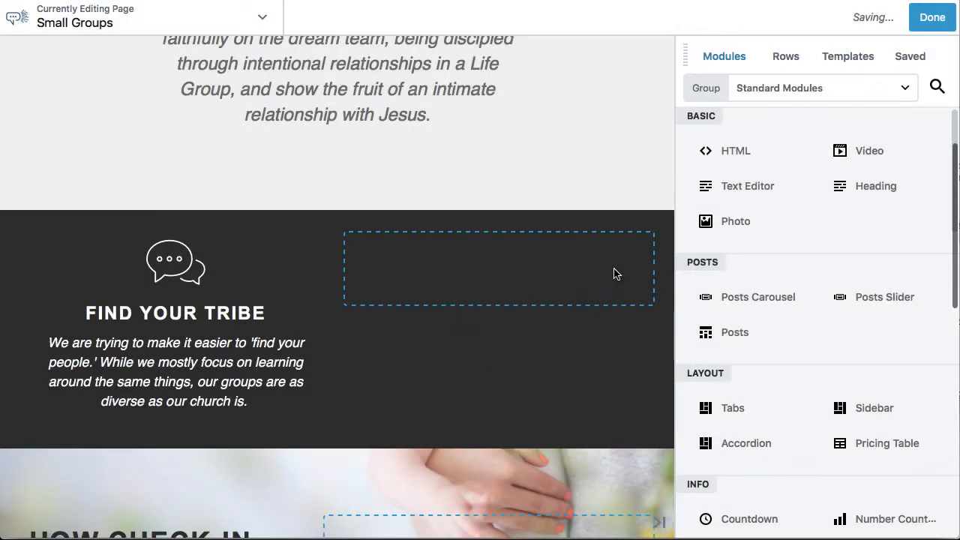
click(432, 243)
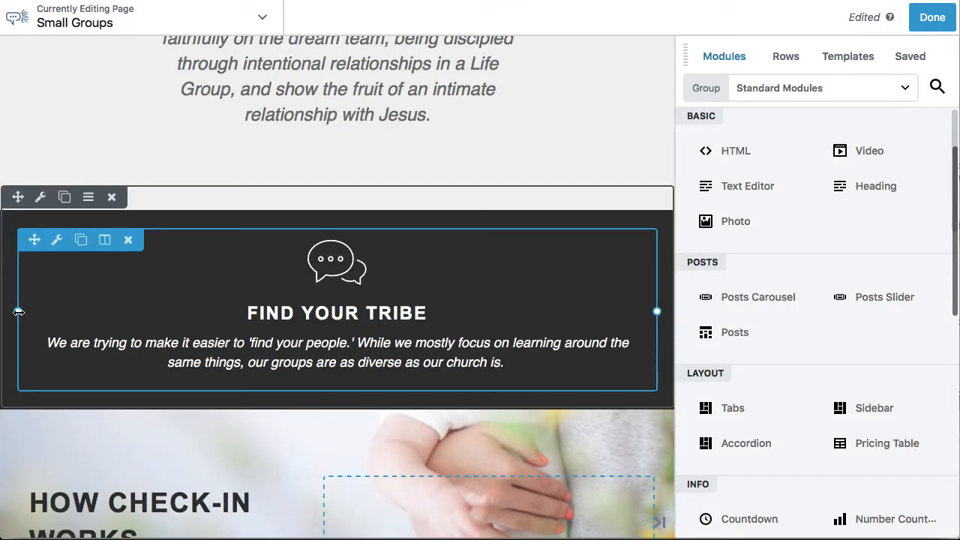
drag(18, 311, 153, 315)
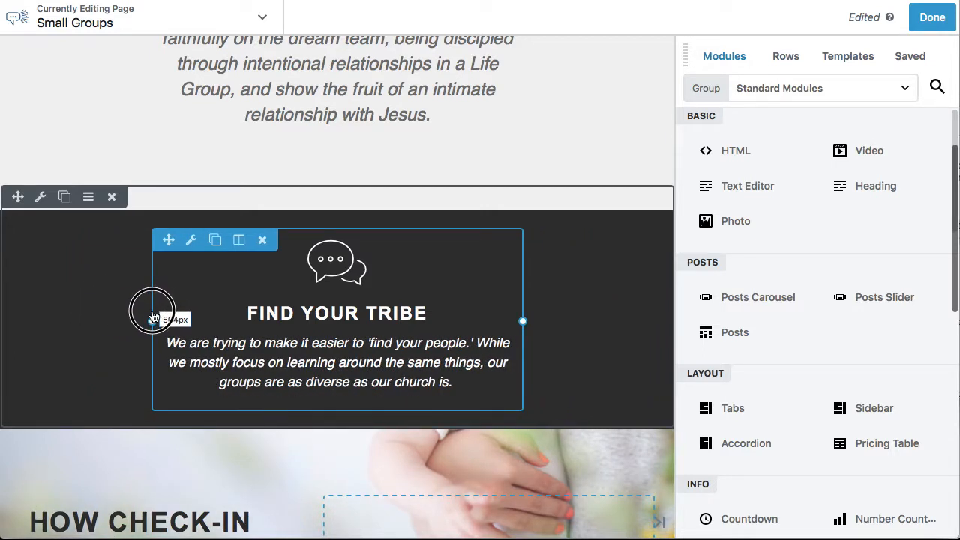
drag(153, 315, 151, 316)
Replace the "How Check-In Works" row's background photo with the media library image of hands around a table of open Bibles
scroll(583, 306, down, 3)
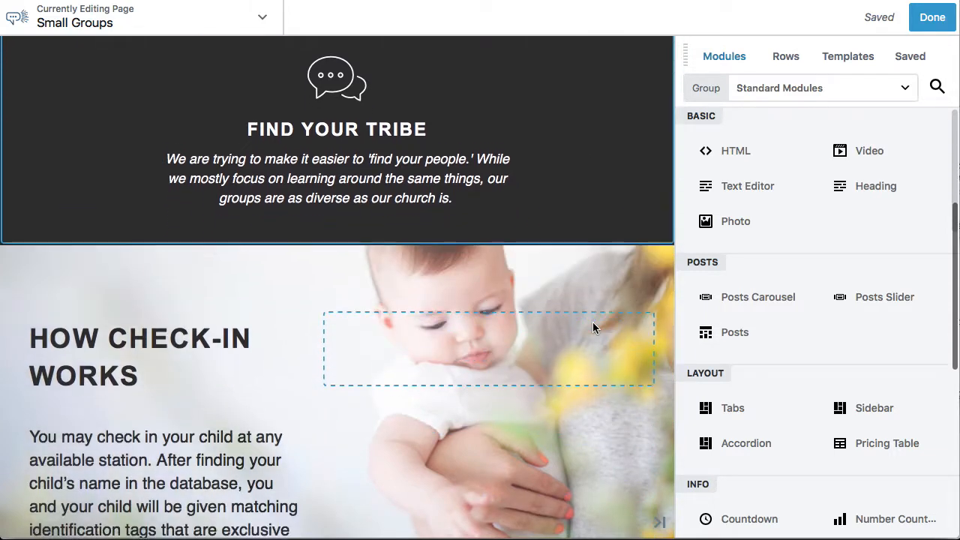
scroll(592, 328, down, 4)
scroll(593, 327, up, 2)
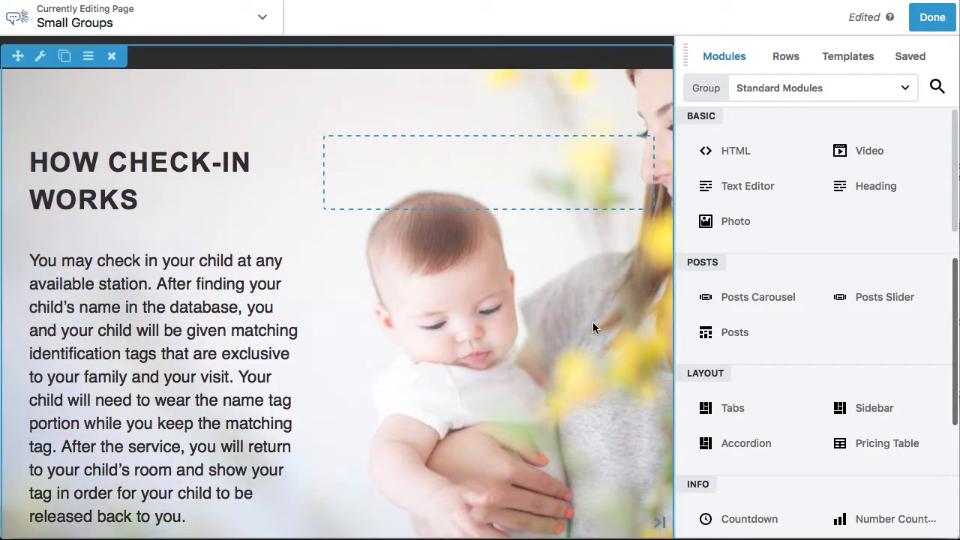
scroll(592, 328, down, 1)
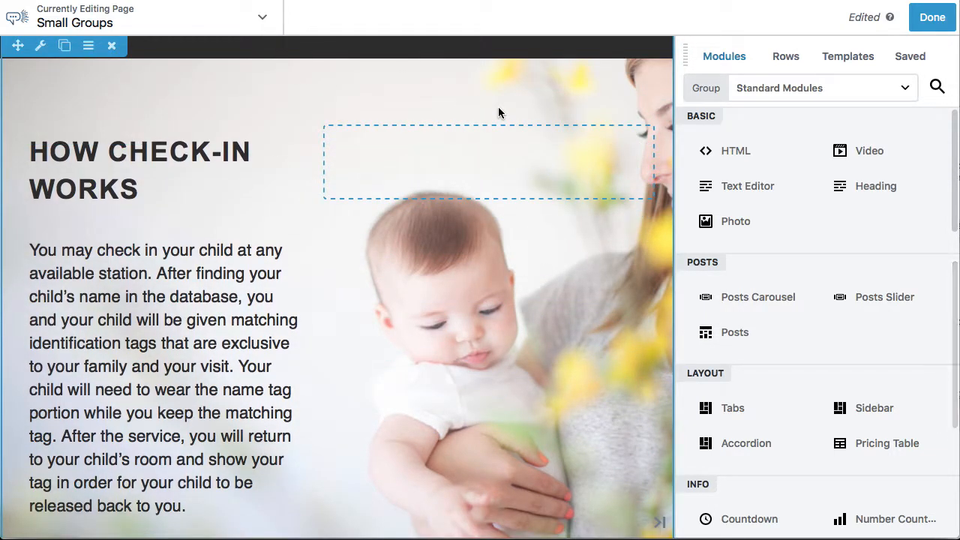
scroll(80, 130, up, 1)
click(41, 90)
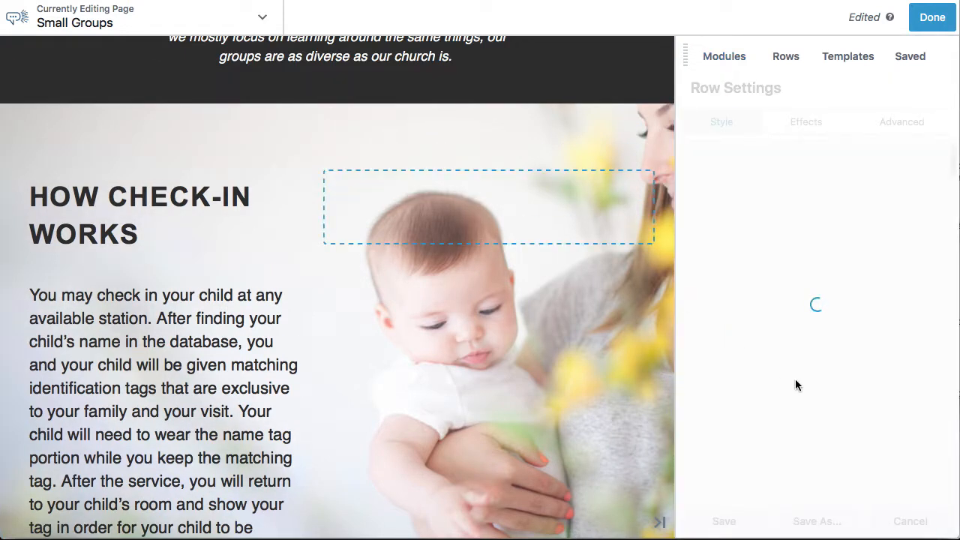
scroll(840, 365, down, 5)
scroll(785, 367, down, 6)
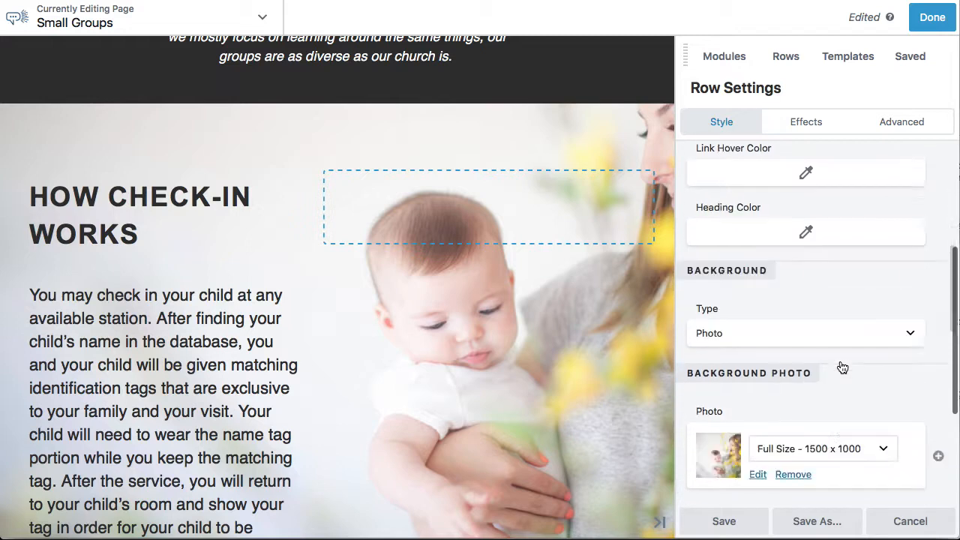
scroll(784, 327, up, 2)
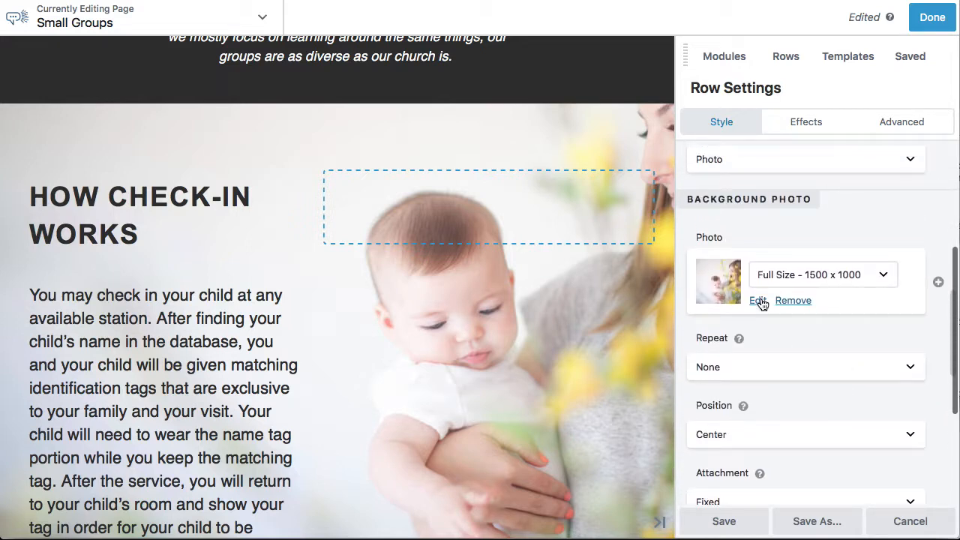
click(758, 301)
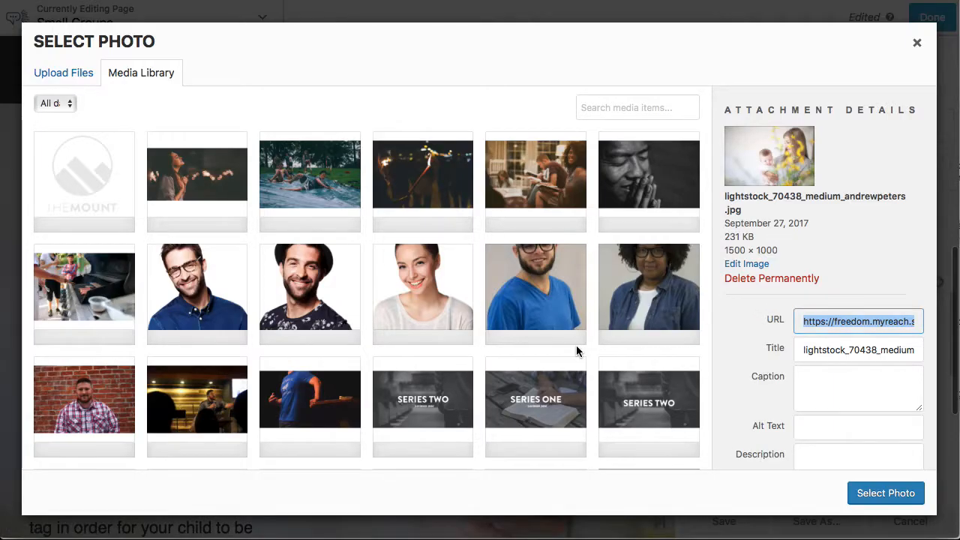
scroll(576, 345, down, 10)
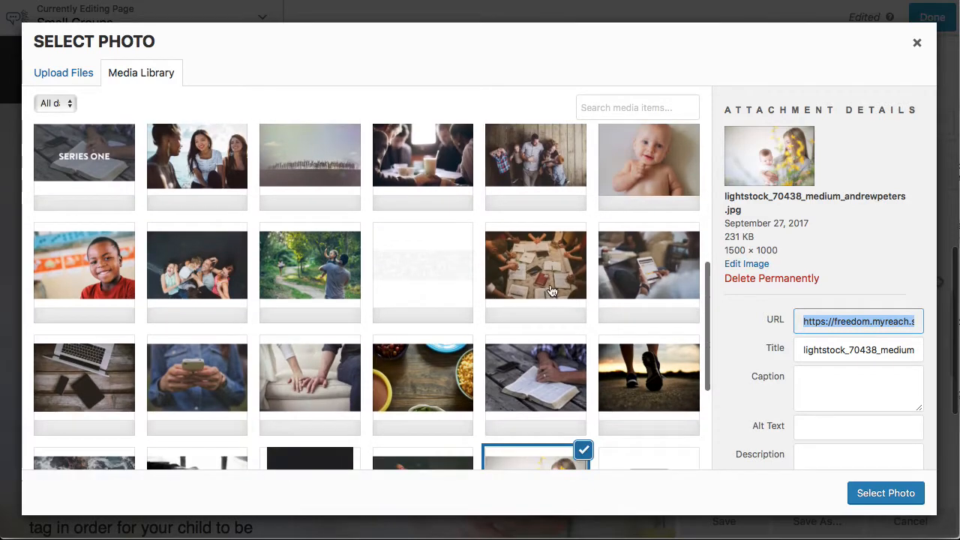
click(551, 291)
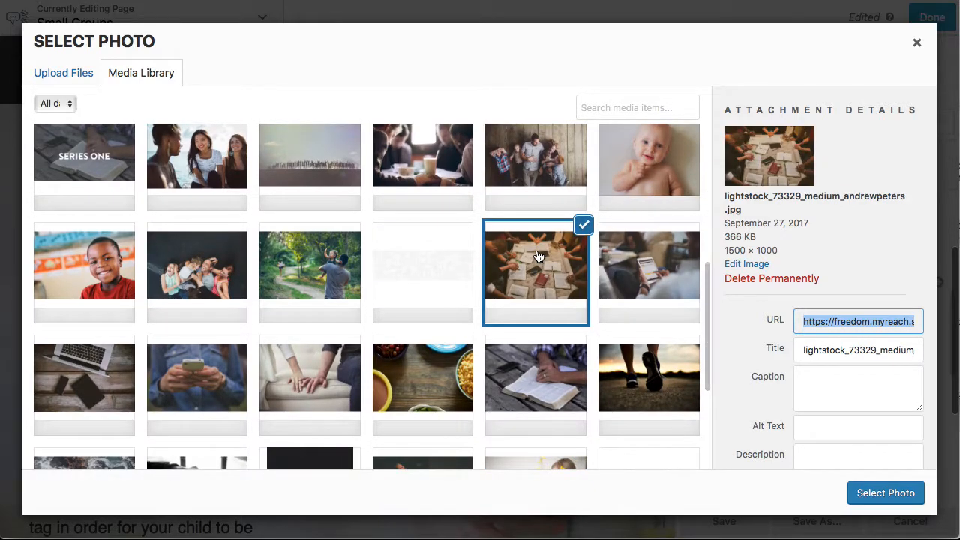
click(880, 496)
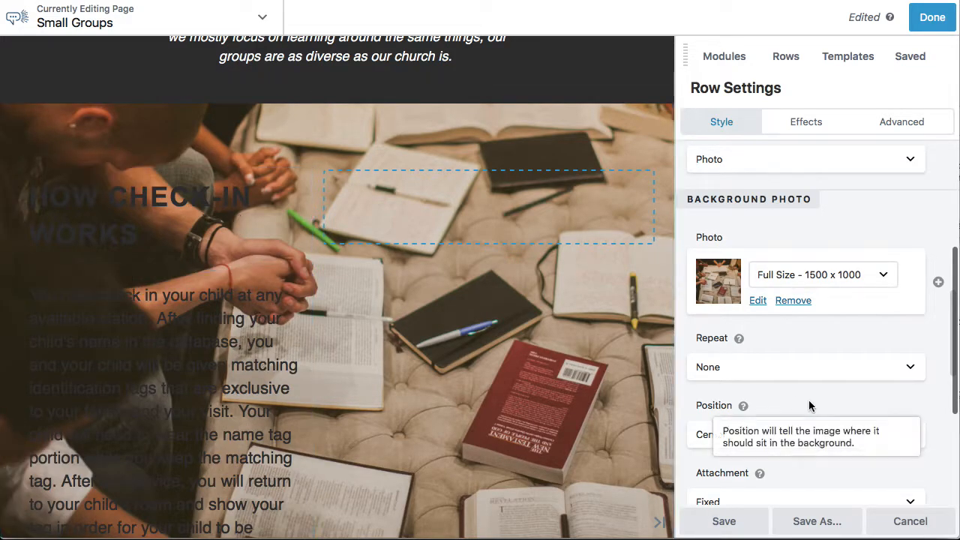
Give the "How Check-In Works" row a blue #149cd8 background overlay at 80% opacity
scroll(809, 403, down, 3)
scroll(808, 405, down, 4)
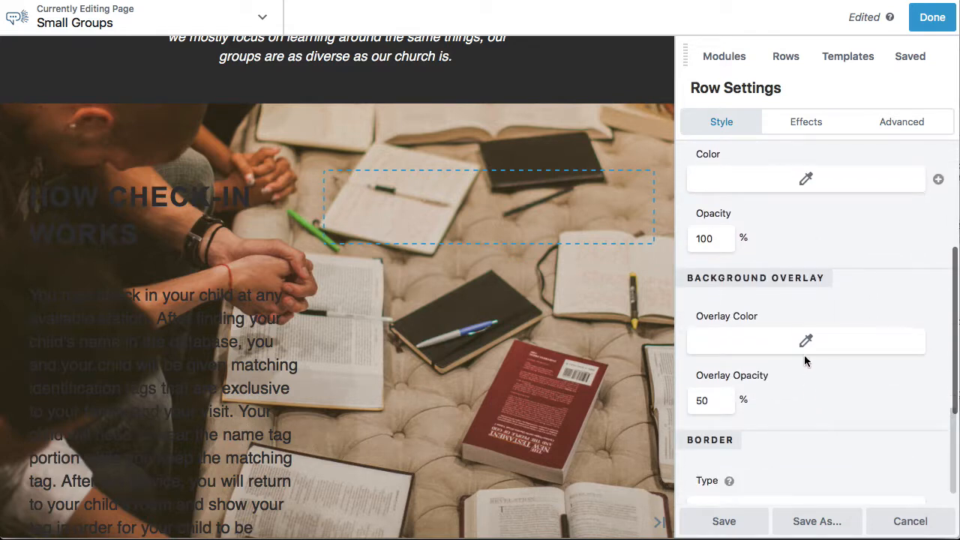
click(807, 344)
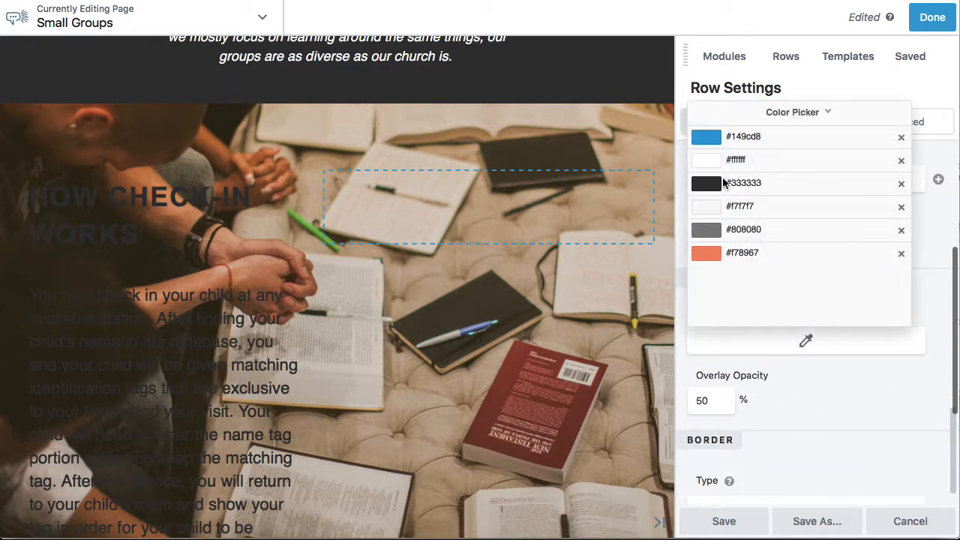
click(703, 138)
click(819, 395)
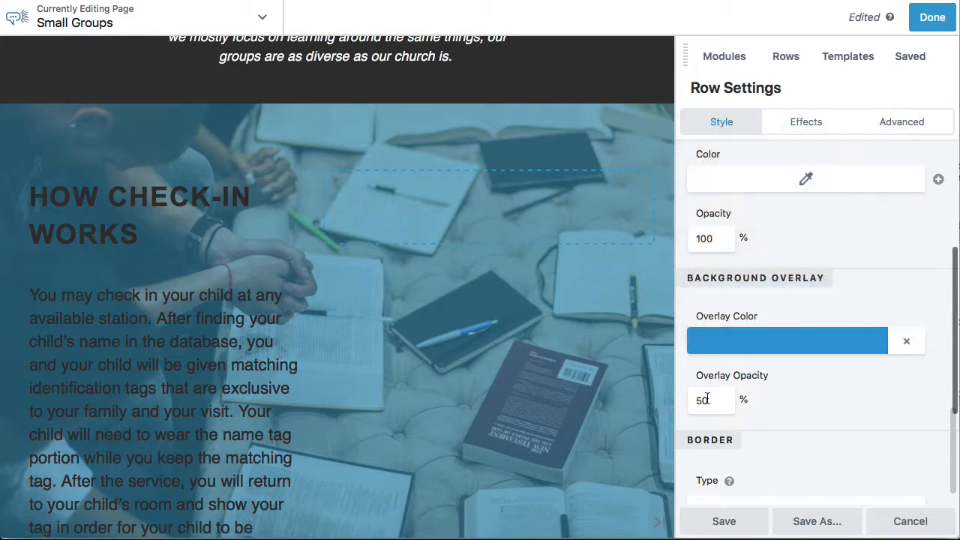
click(700, 399)
key(BackSpace)
text(8)
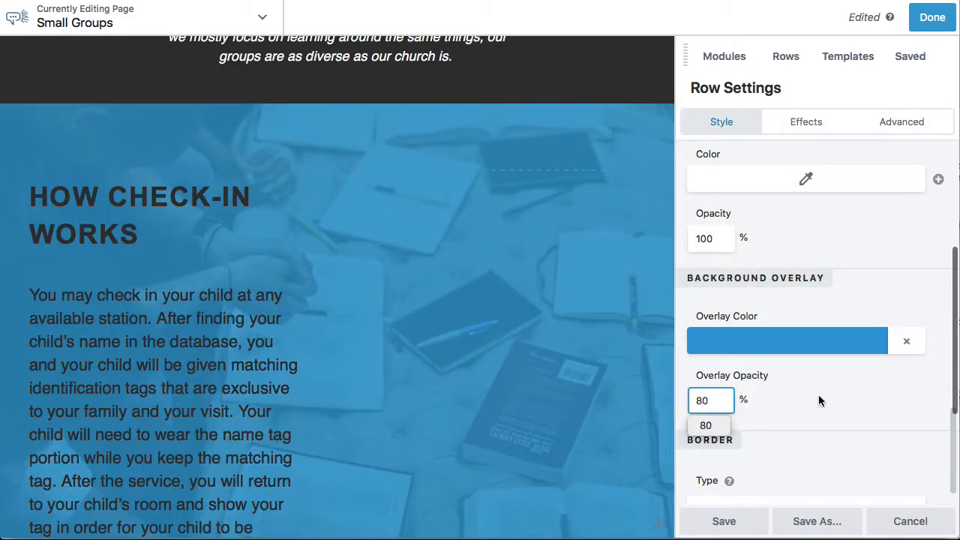
click(820, 392)
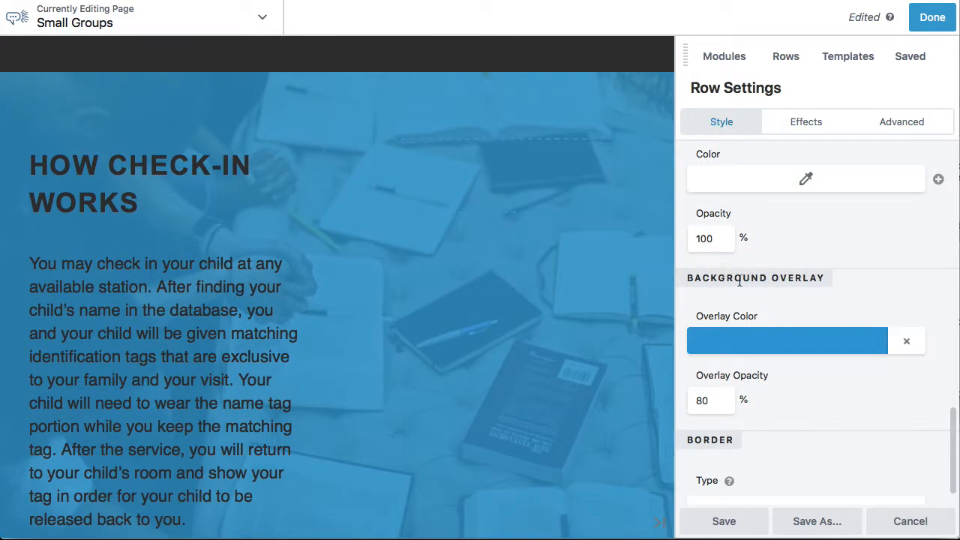
Change the "How Check-In Works" row's text color to the white #ffffff preset
scroll(855, 281, up, 10)
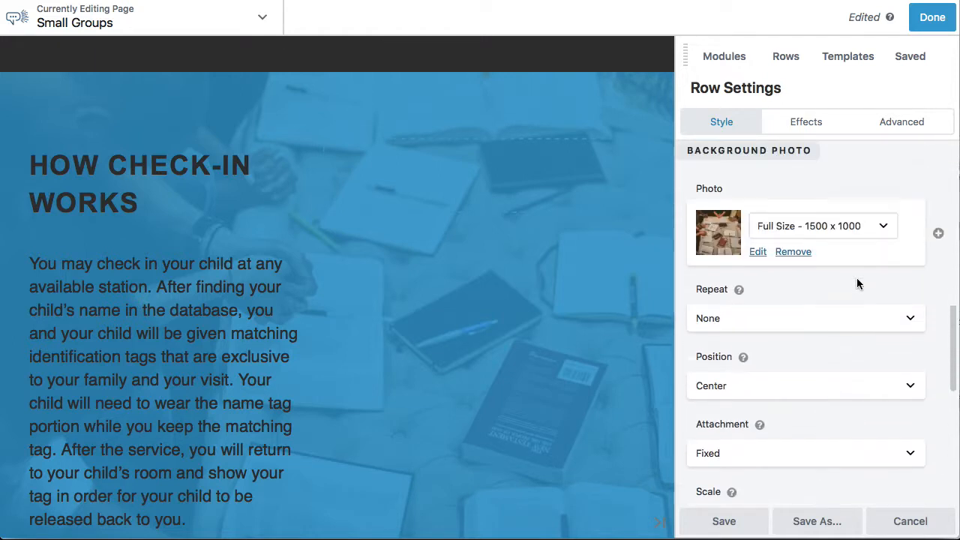
scroll(856, 277, up, 9)
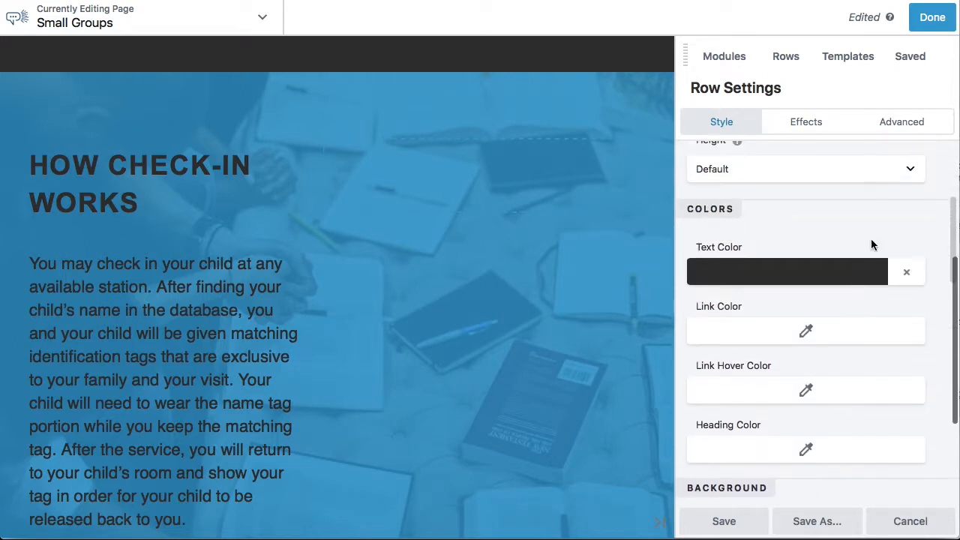
click(910, 275)
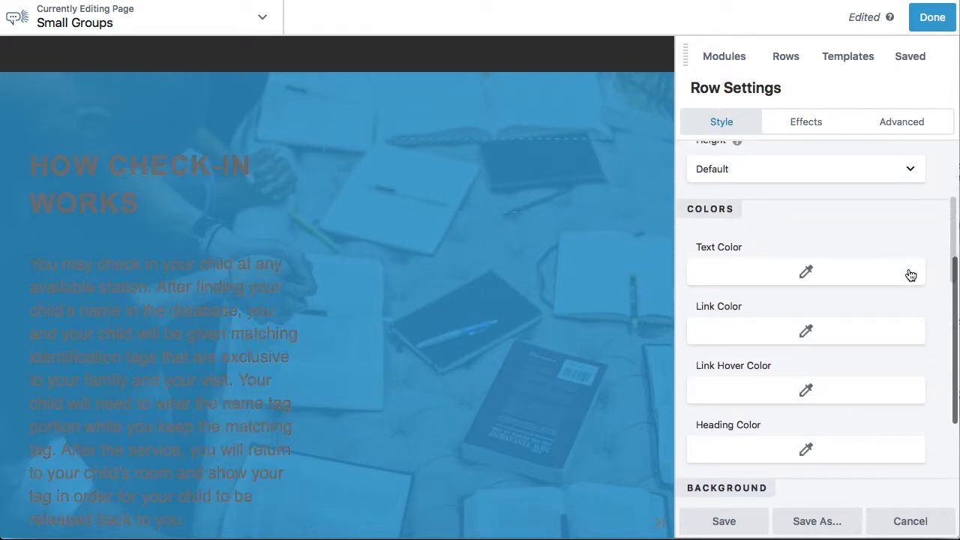
click(809, 275)
click(807, 498)
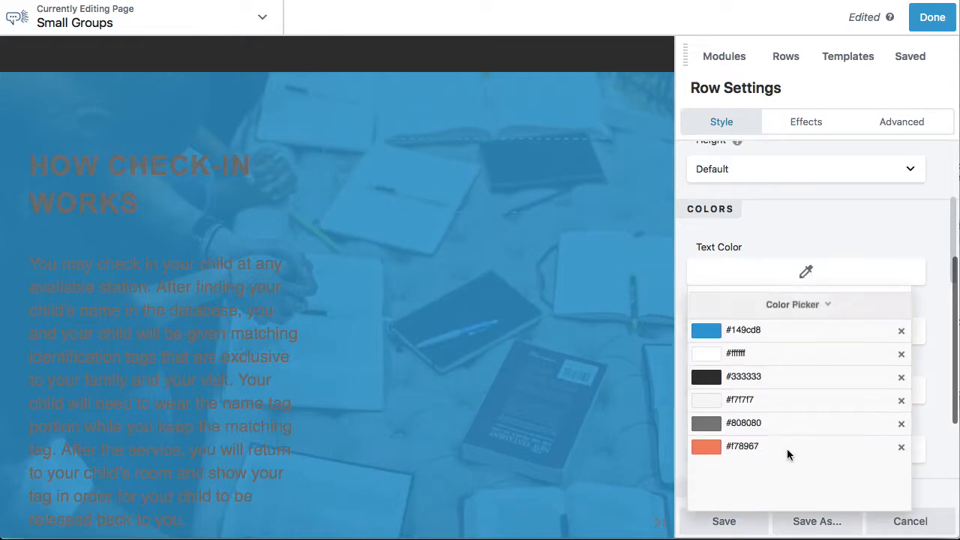
click(708, 347)
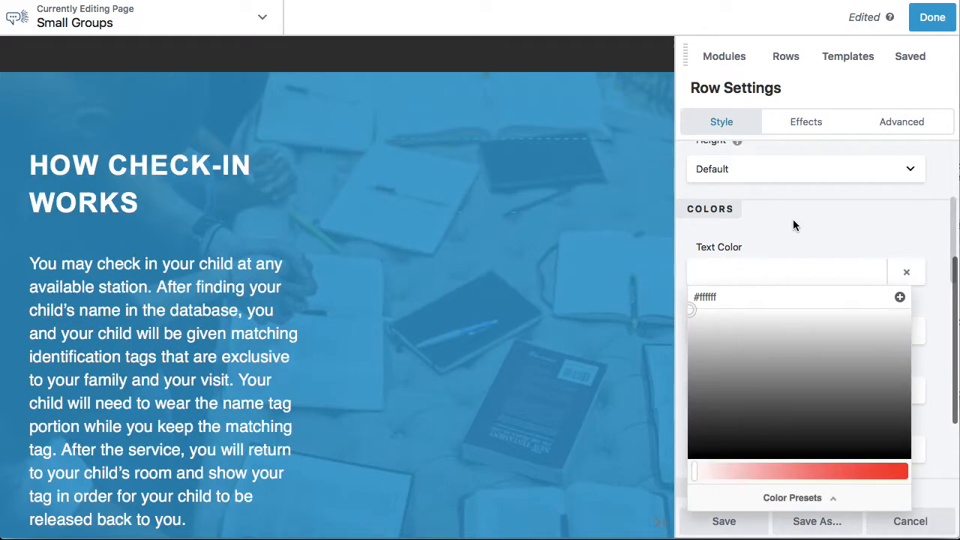
click(777, 233)
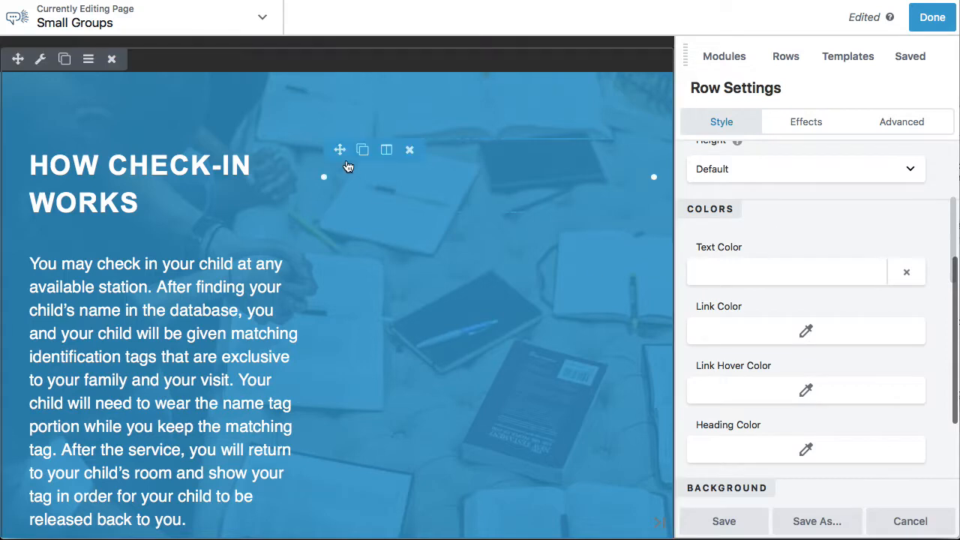
Save the row's settings and change its "How Check-in Works" heading to "Frequently Asked Questions"
scroll(346, 162, up, 1)
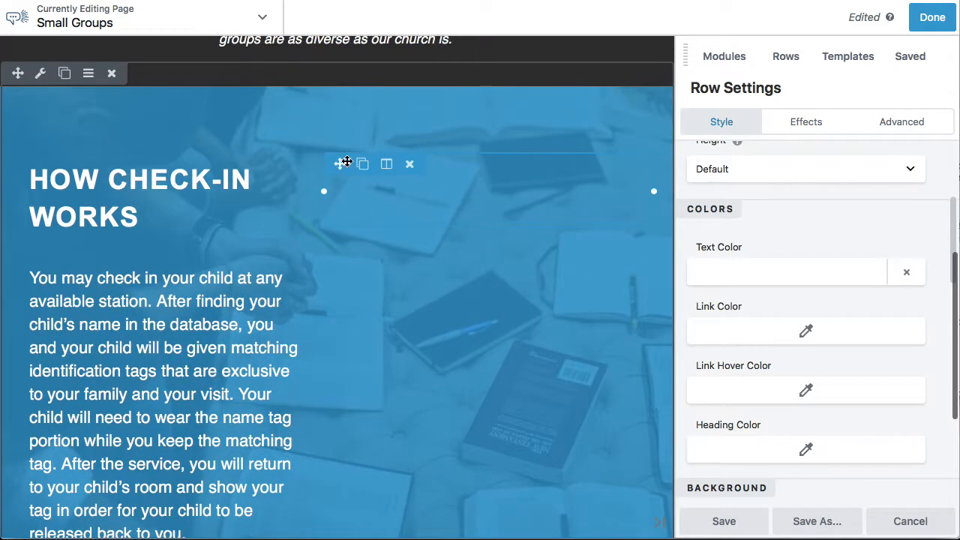
click(716, 521)
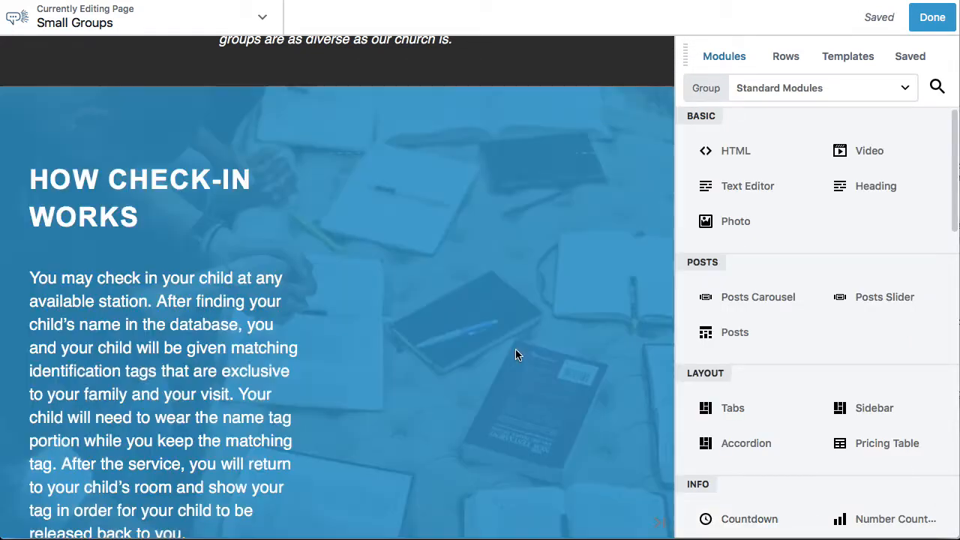
scroll(515, 351, down, 1)
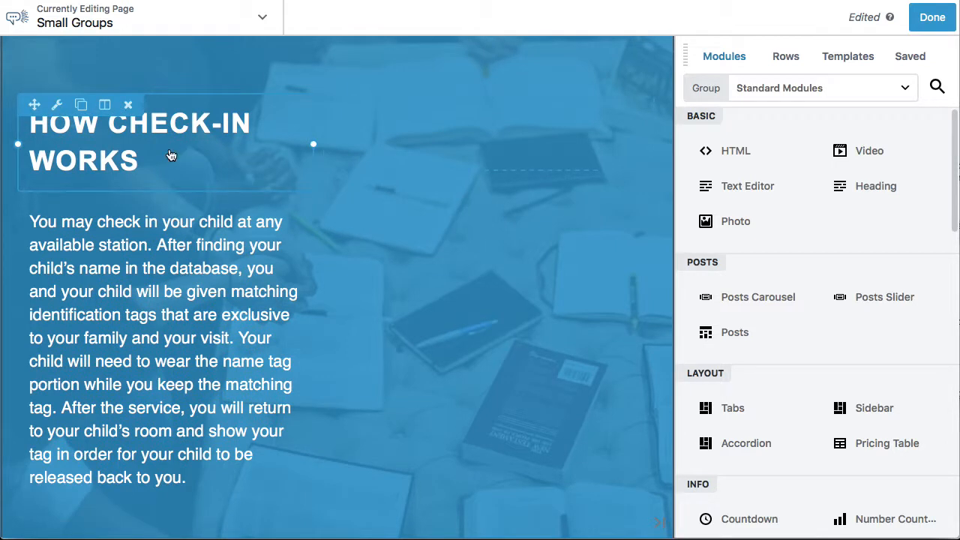
click(171, 155)
triple_click(810, 205)
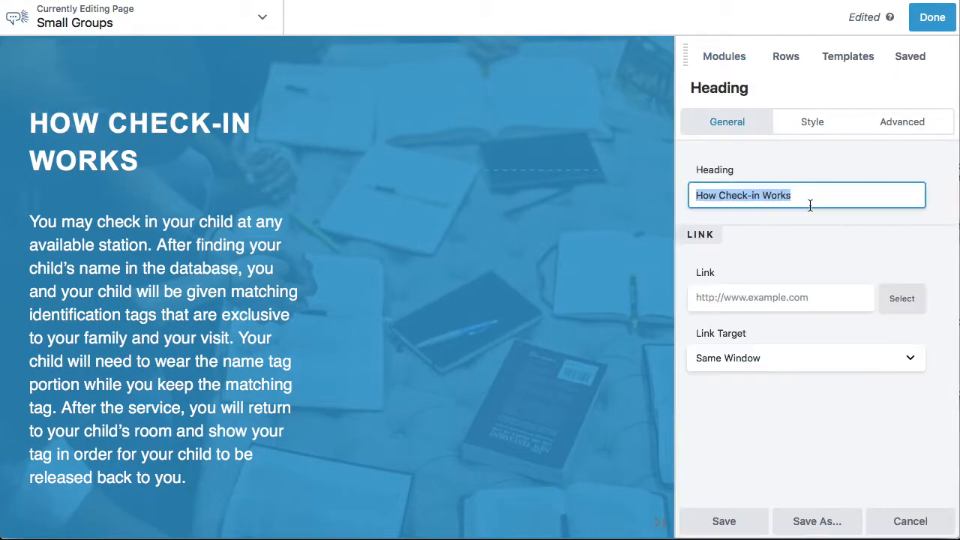
text(Freq)
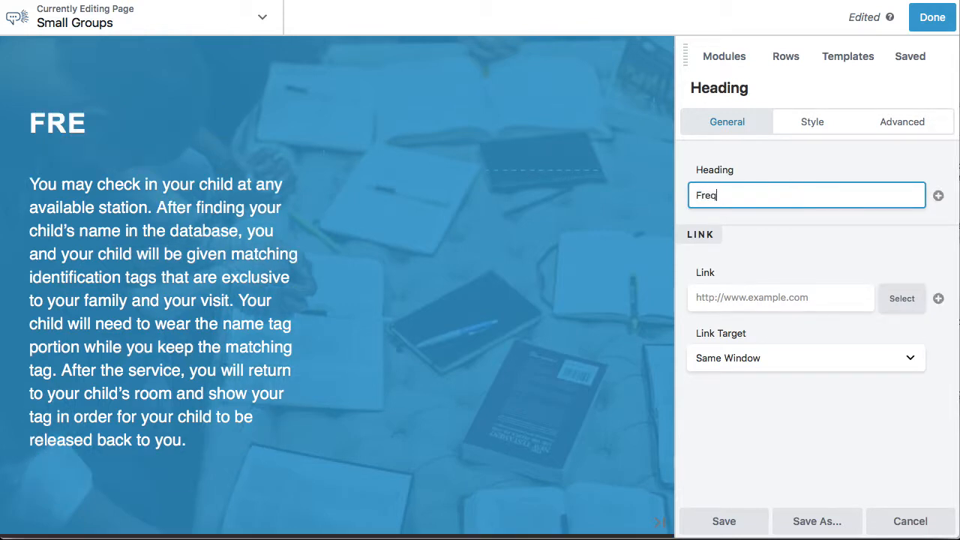
text(uently Ask)
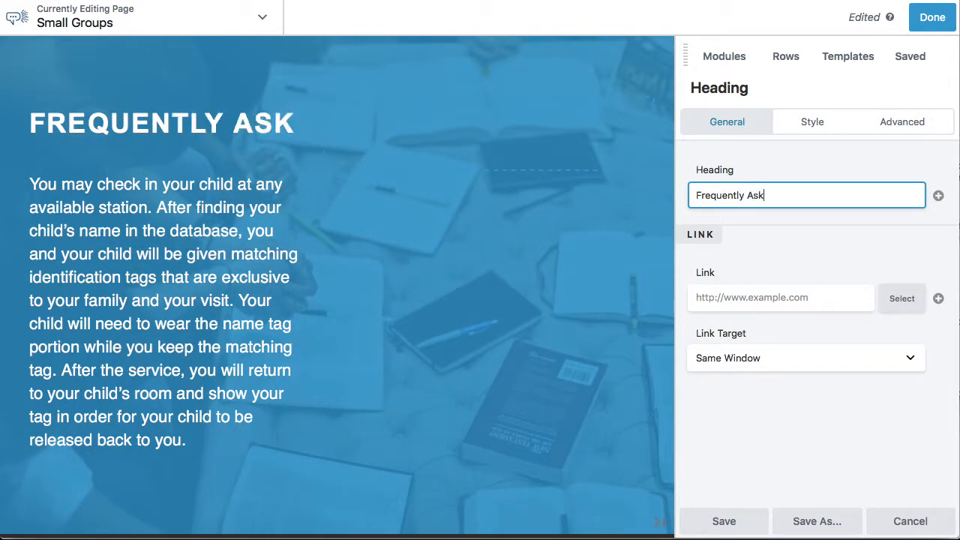
text(ed Questions)
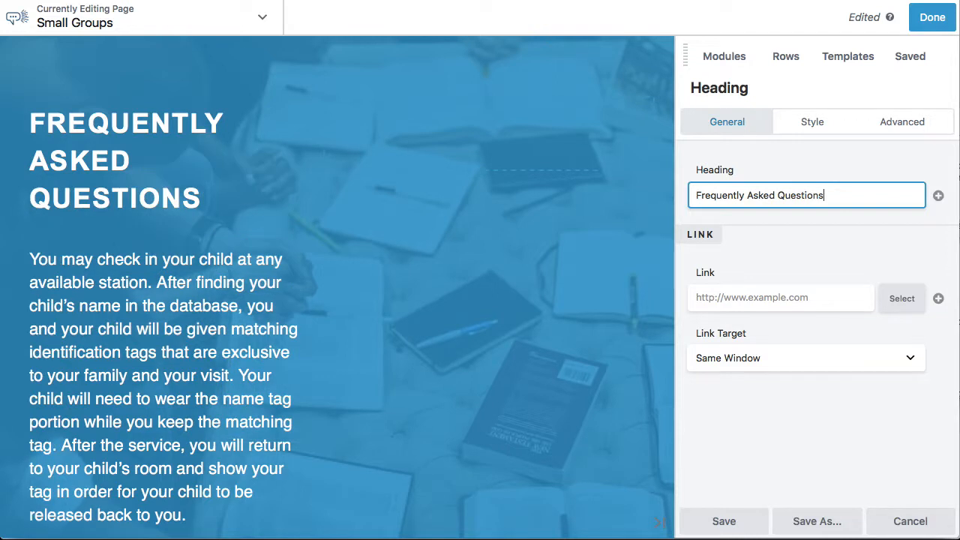
click(724, 519)
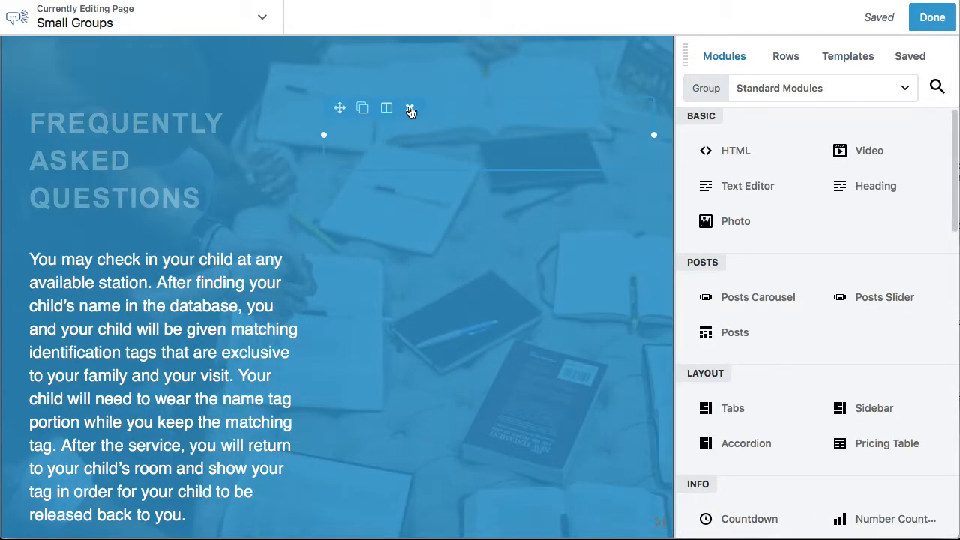
Delete the empty columns beside the heading and text in the Frequently Asked Questions row
click(410, 110)
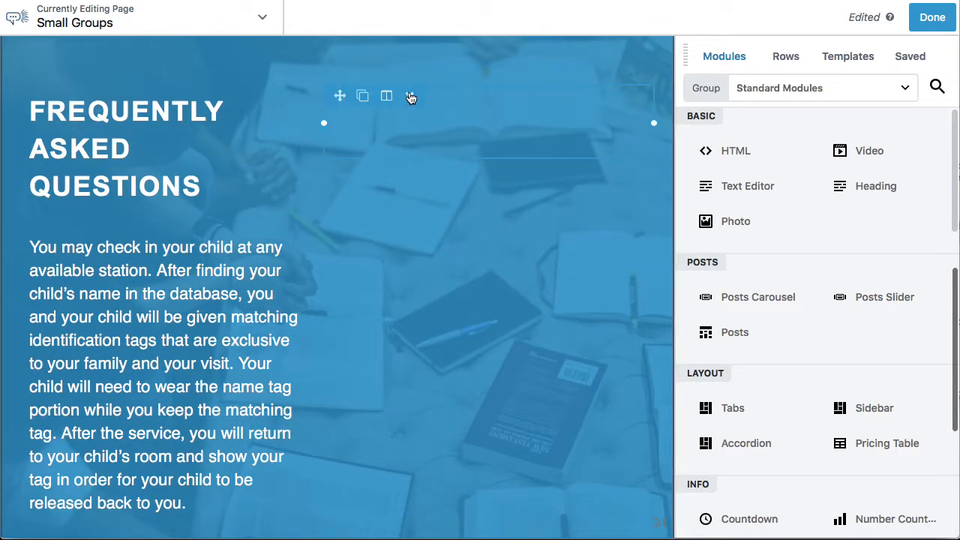
click(410, 97)
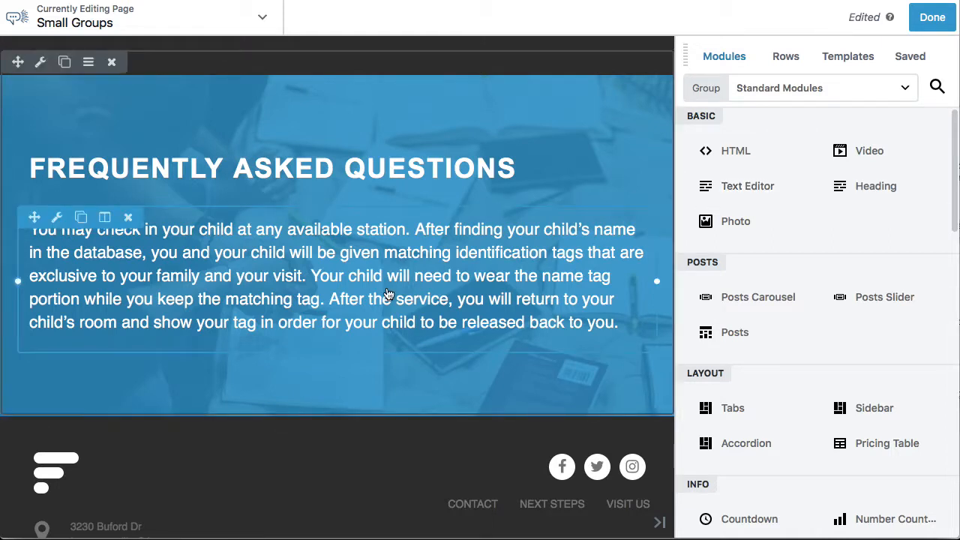
Find the accordion modules by searching for "acc" and place an Advanced Accordion between the Frequently Asked Questions heading and the check-in paragraph
scroll(388, 294, up, 1)
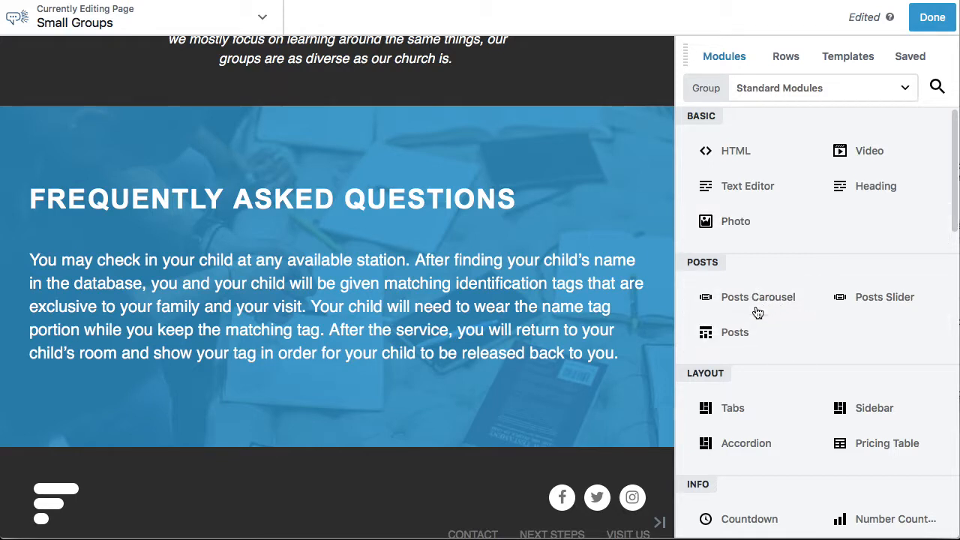
click(938, 86)
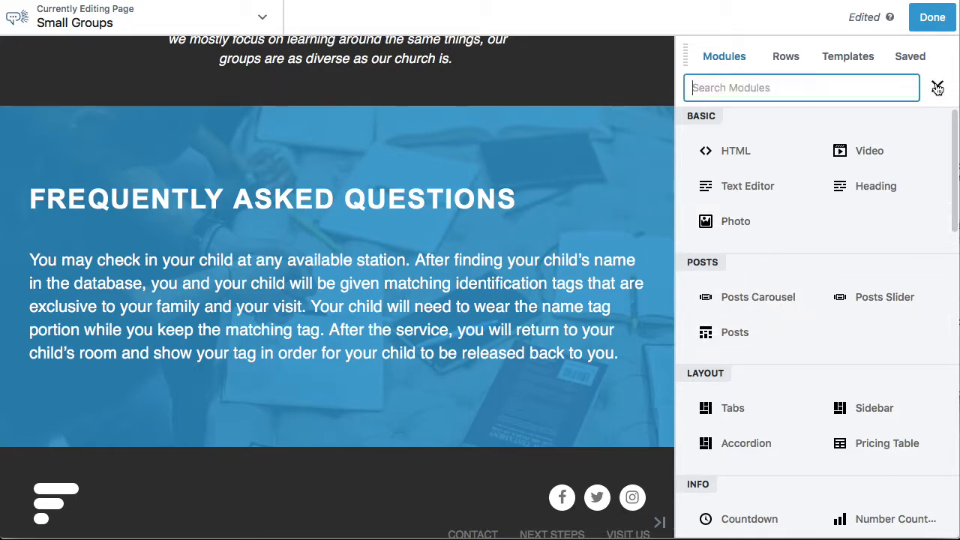
click(937, 88)
click(937, 89)
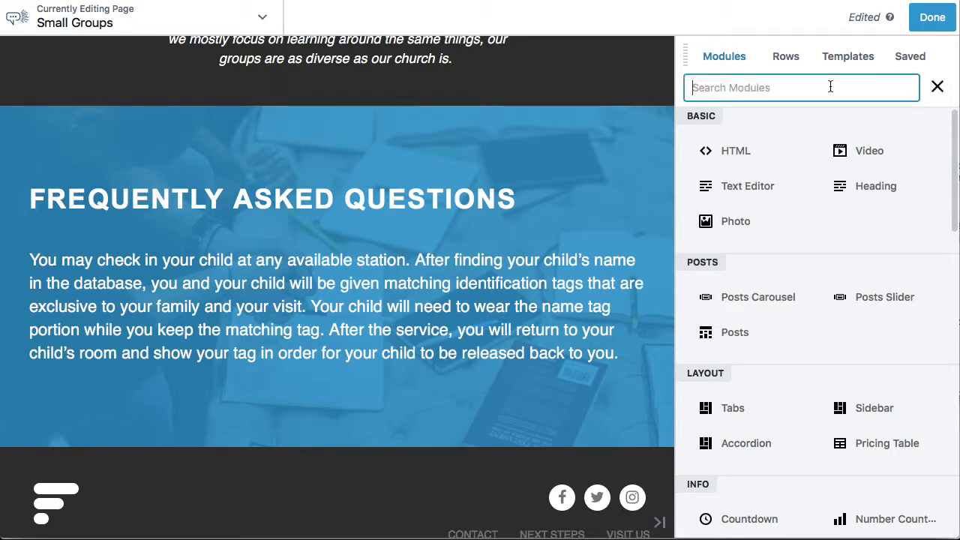
text(acc)
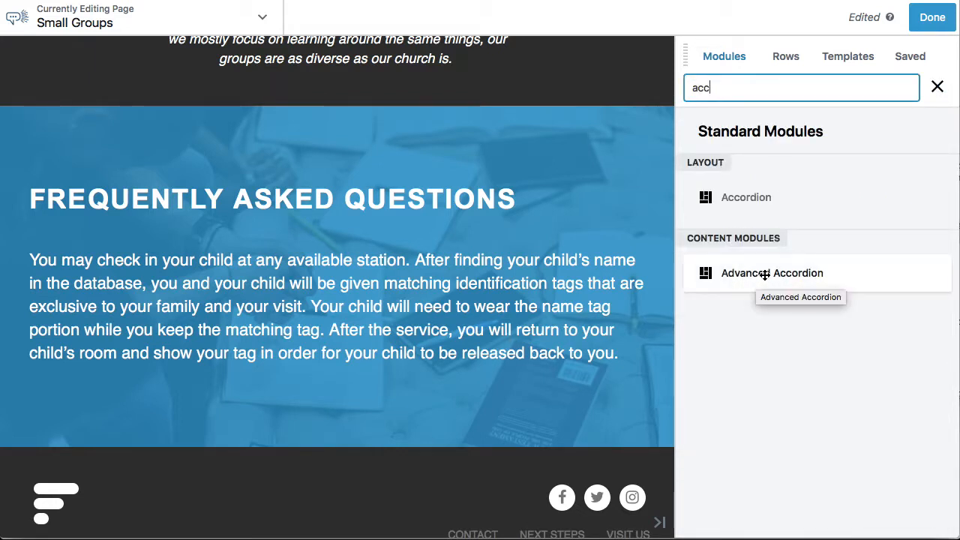
drag(764, 275, 229, 300)
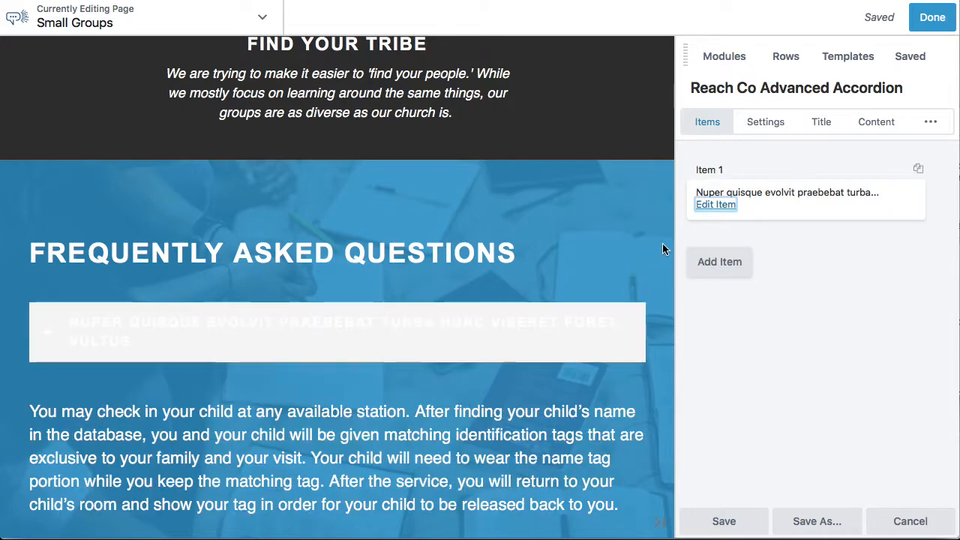
Delete the check-in paragraph module below the new accordion
click(555, 357)
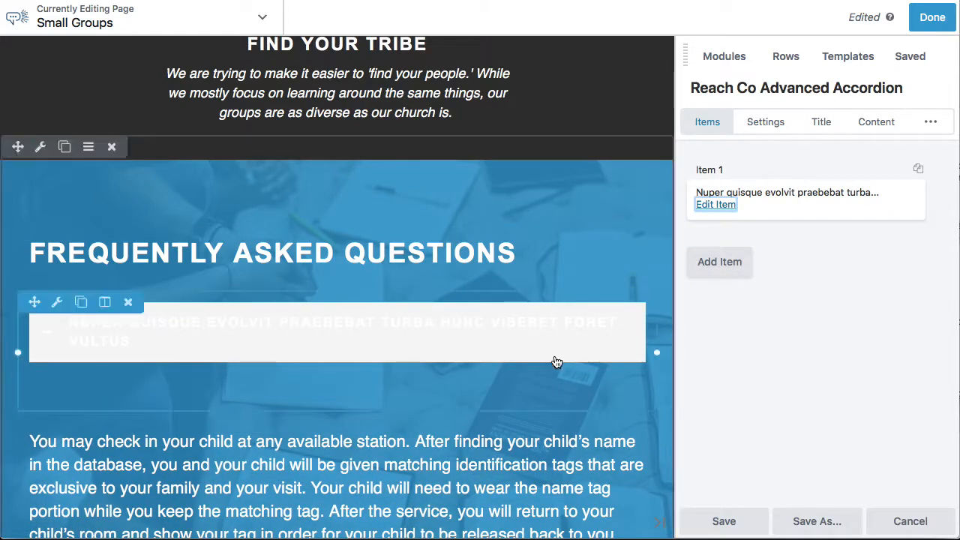
scroll(555, 363, down, 3)
click(129, 329)
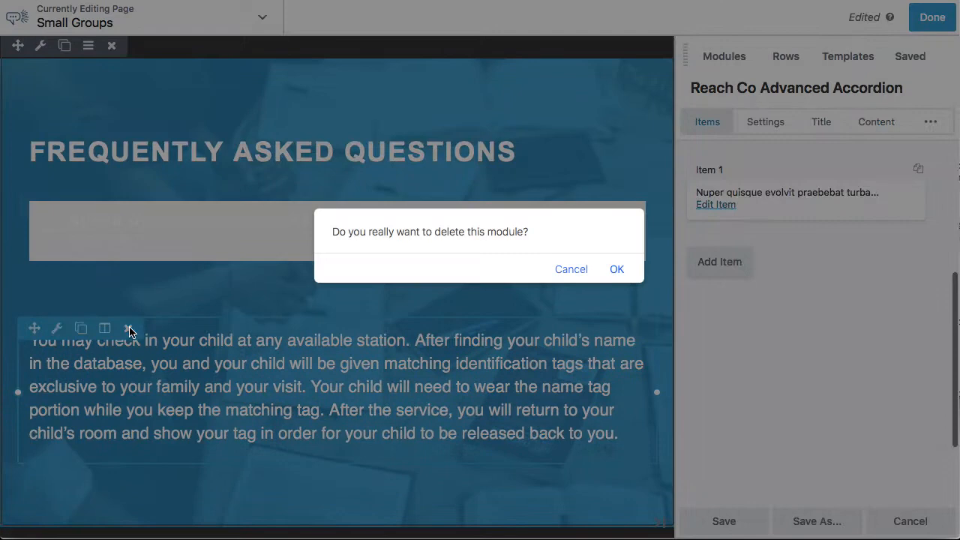
click(617, 271)
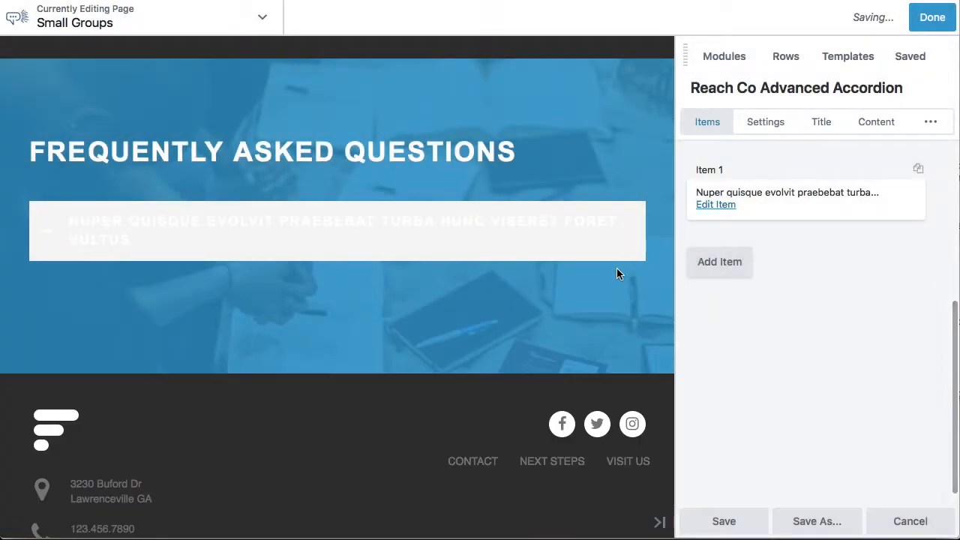
Set the background opacity of the accordion's content area to 0%
click(766, 124)
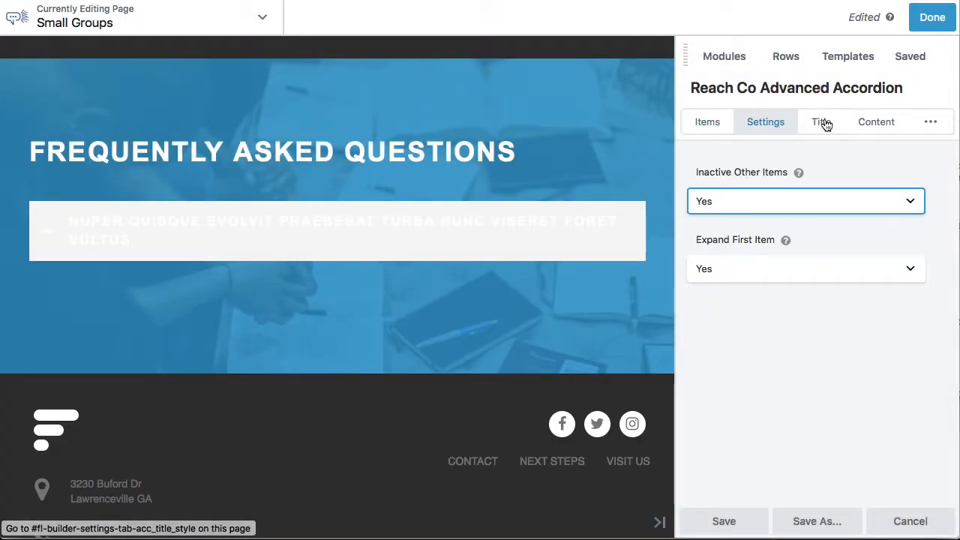
click(876, 123)
scroll(852, 210, down, 2)
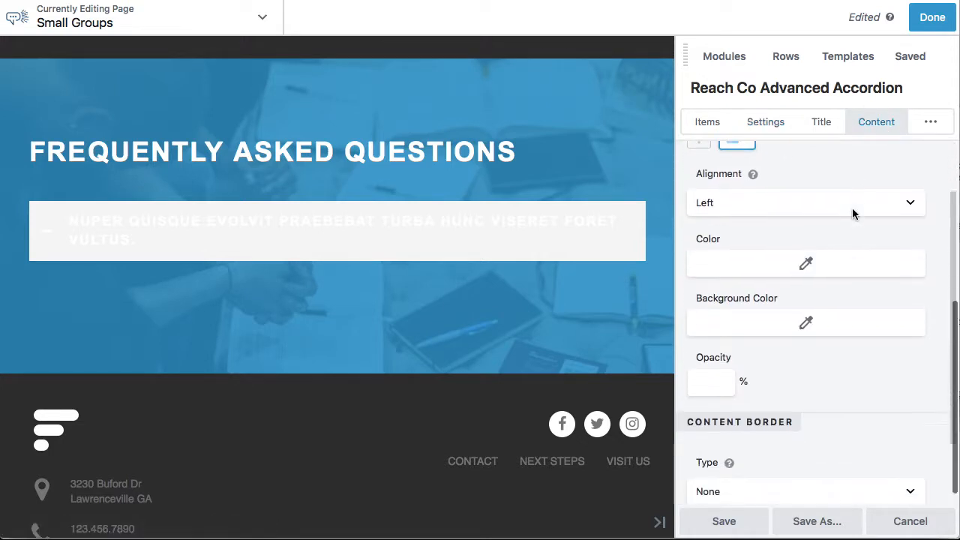
scroll(852, 207, down, 2)
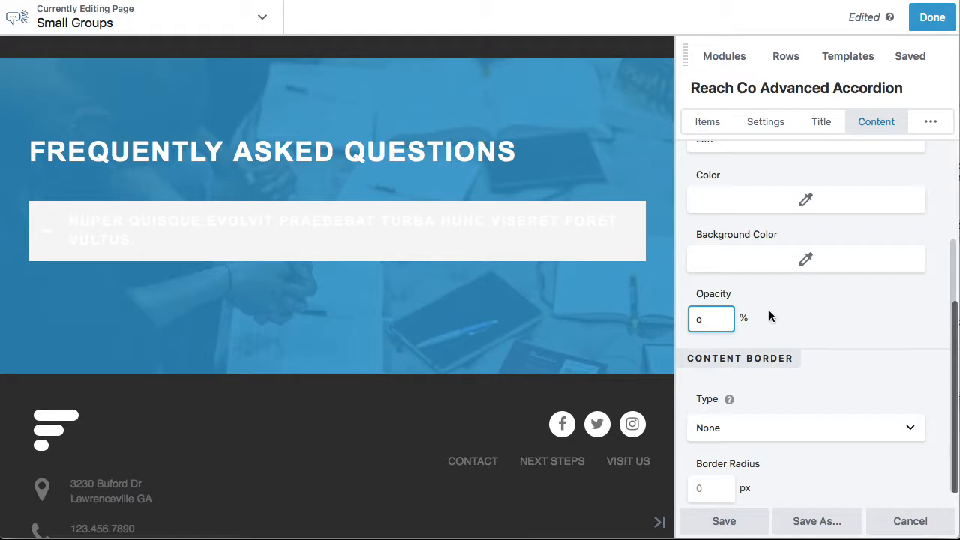
key(BackSpace)
click(818, 320)
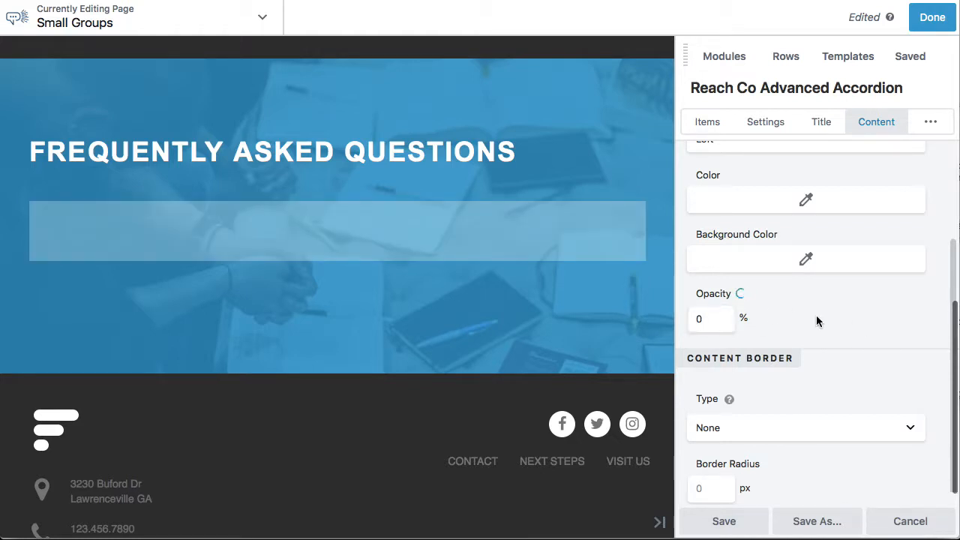
Try a blue preset as the background color of the accordion's content area
click(805, 259)
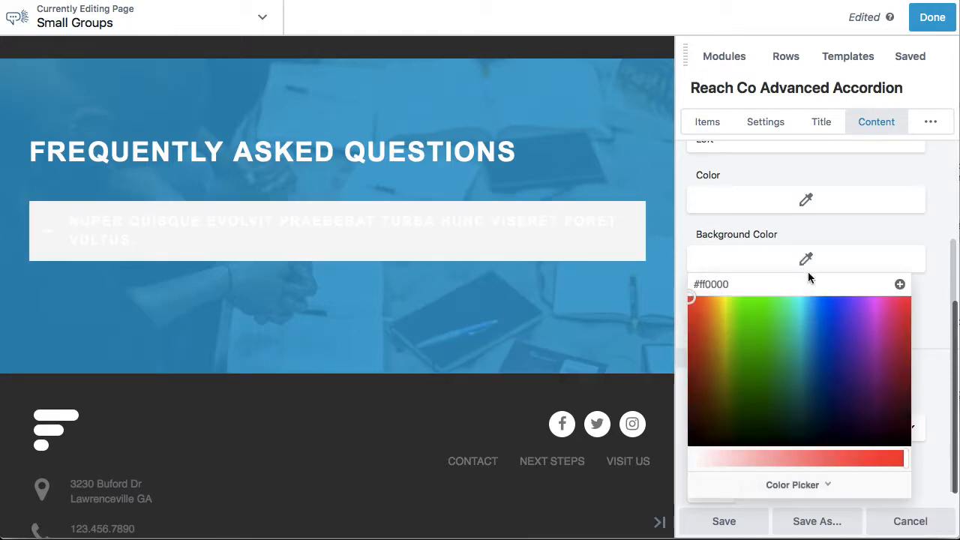
click(743, 486)
click(705, 311)
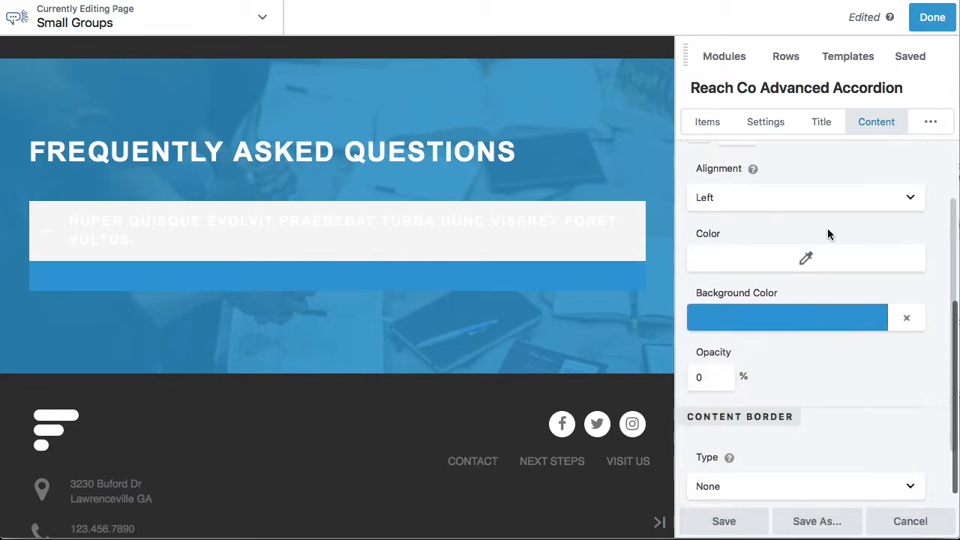
scroll(827, 228, up, 3)
scroll(823, 301, down, 3)
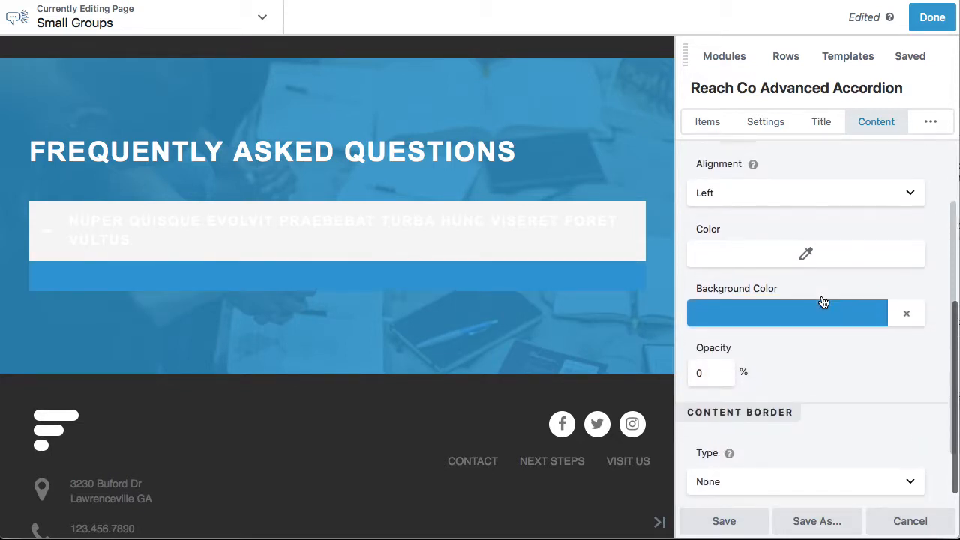
scroll(821, 301, up, 2)
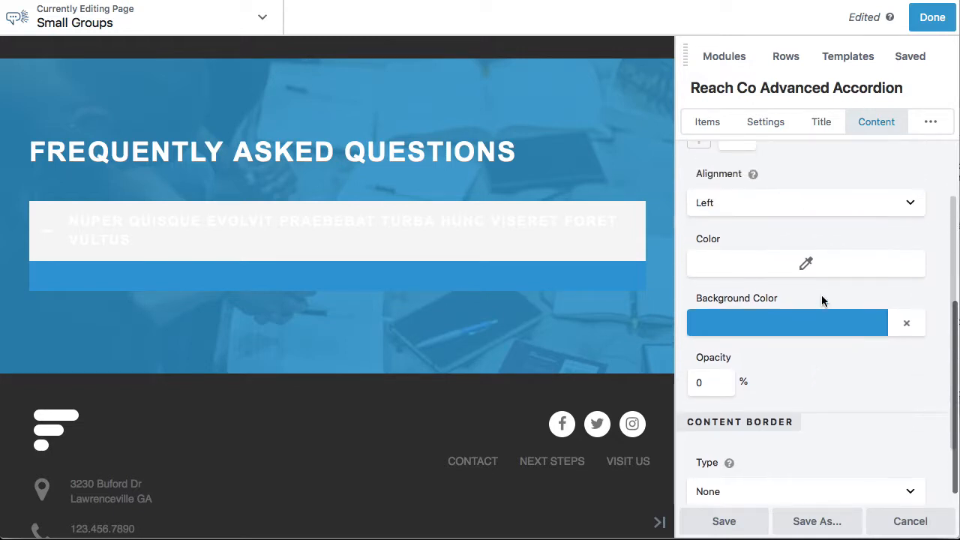
Clear the background colors of the accordion's title and content area
click(821, 121)
scroll(818, 293, down, 3)
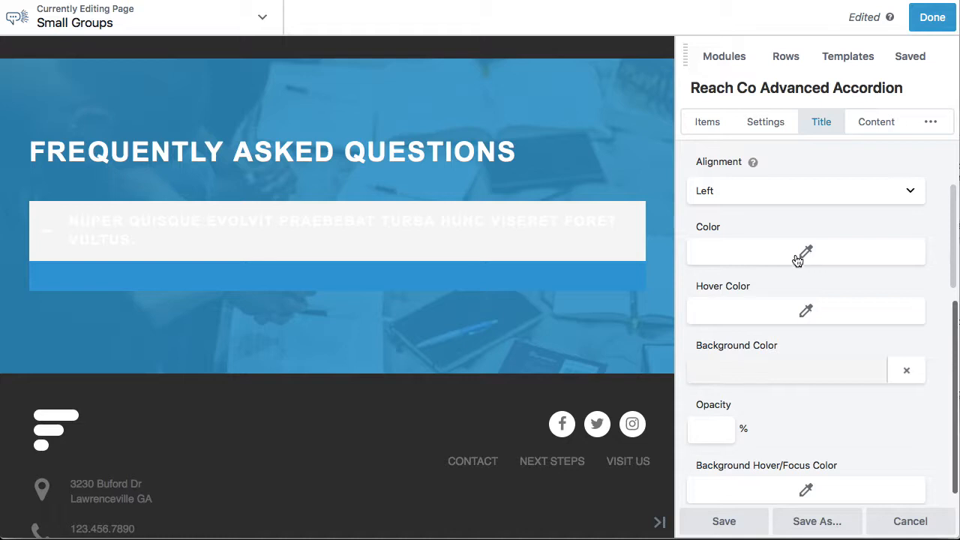
scroll(806, 294, down, 3)
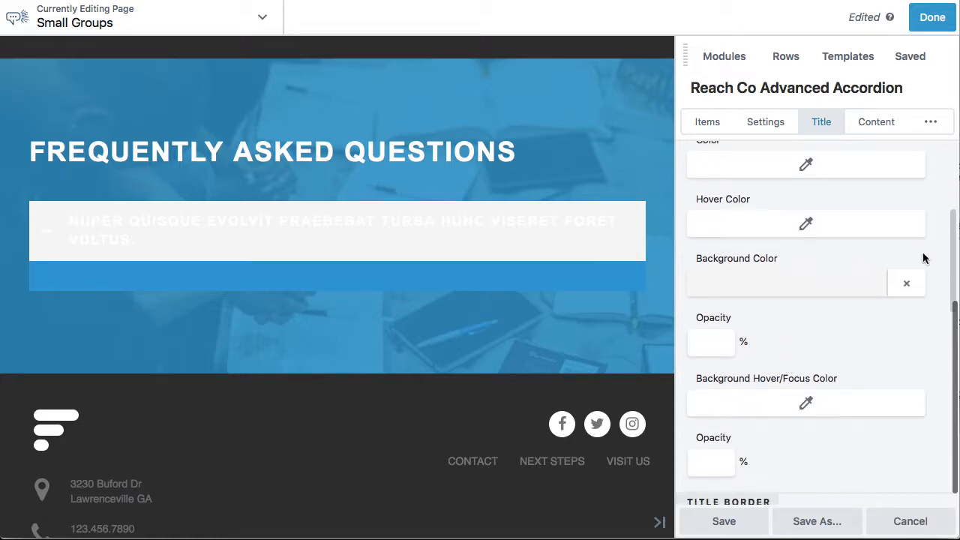
click(907, 286)
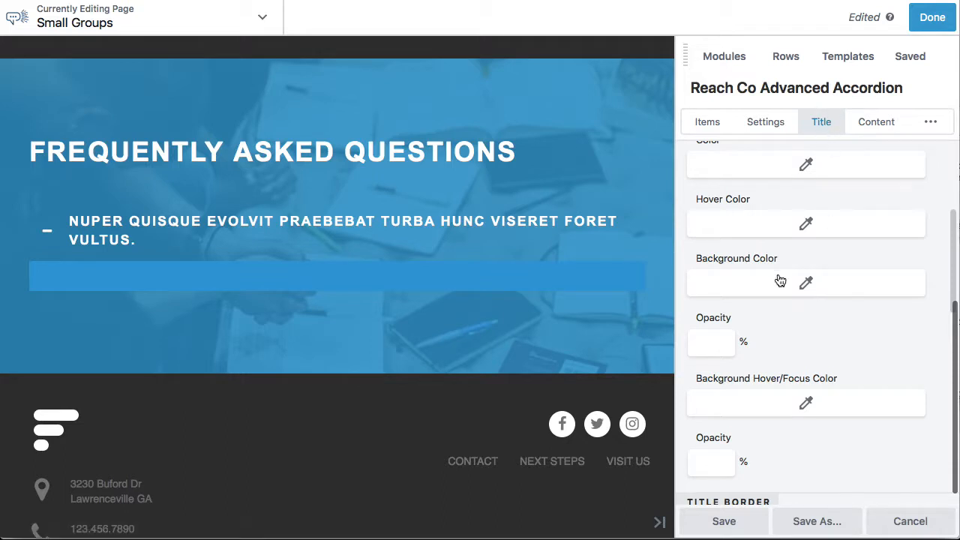
click(875, 123)
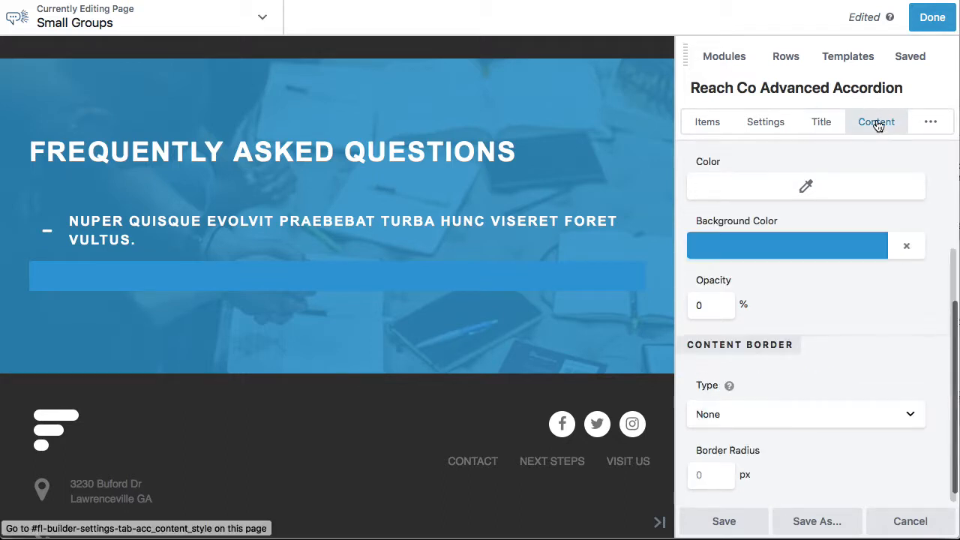
scroll(848, 360, down, 2)
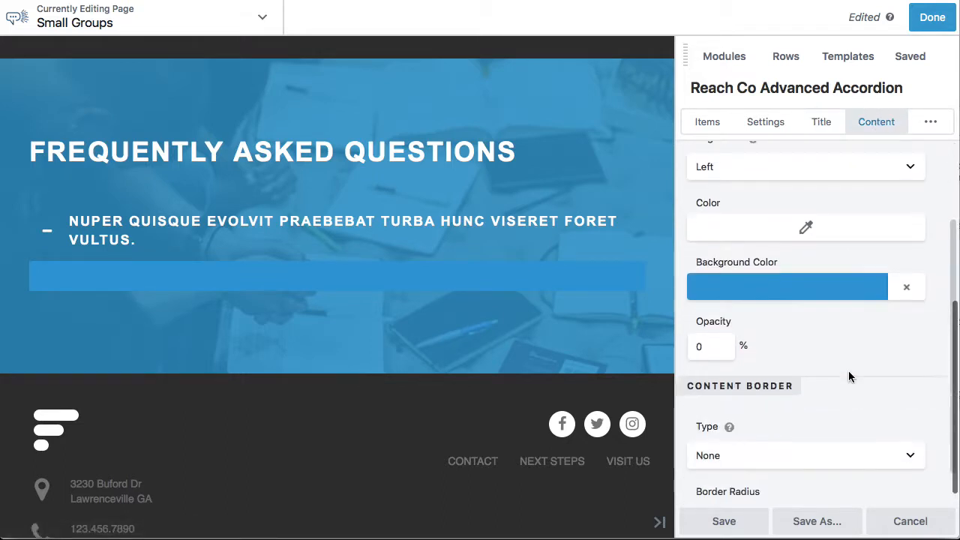
click(906, 287)
scroll(766, 339, down, 1)
scroll(823, 297, up, 1)
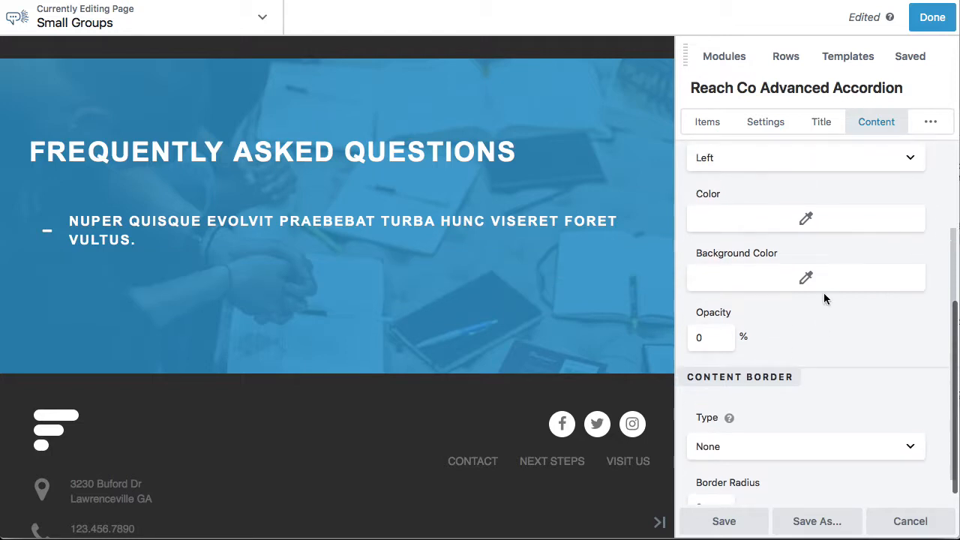
Switch to Notes, copy the childcare answer beginning "Not all groups offer childcare", and return to the accordion's items in the page builder
click(707, 126)
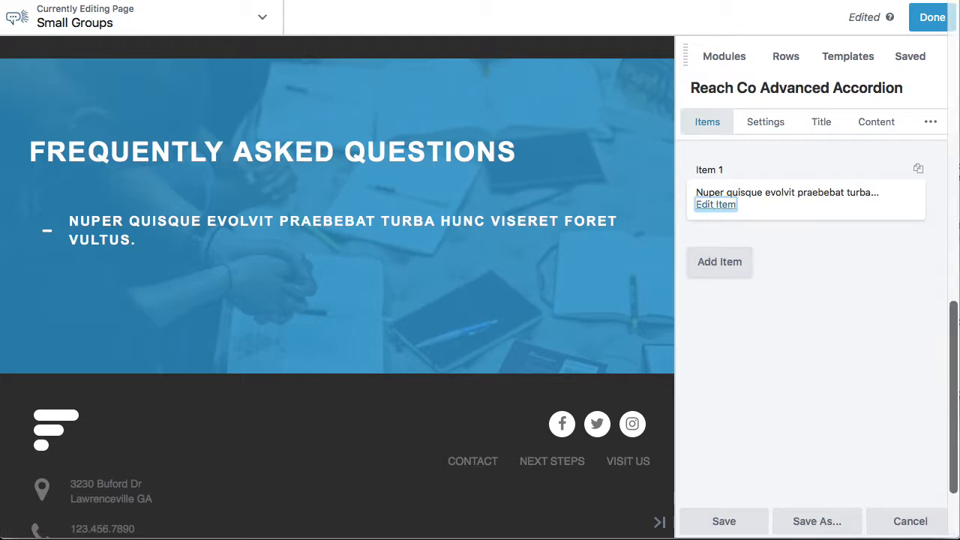
key(super+Tab)
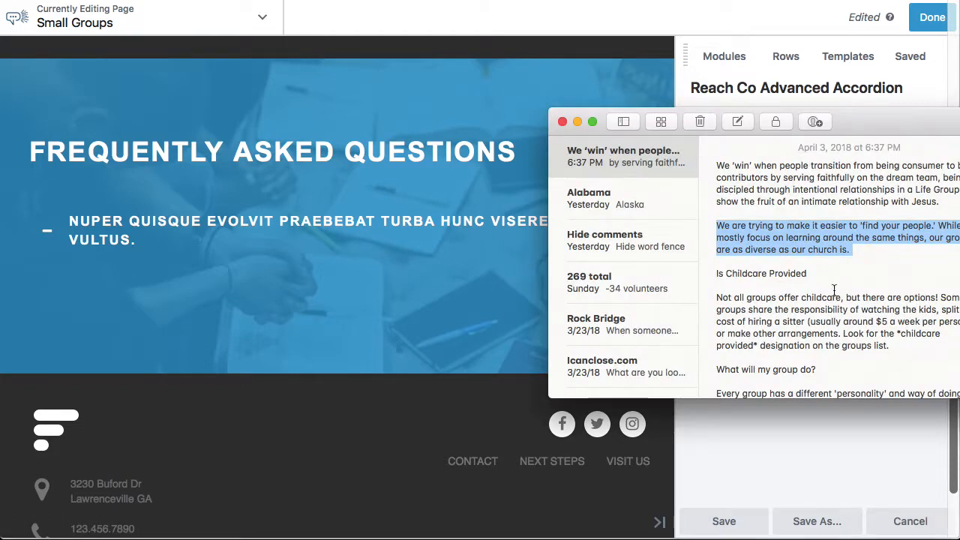
scroll(834, 290, down, 3)
drag(890, 276, 716, 229)
key(super+Tab)
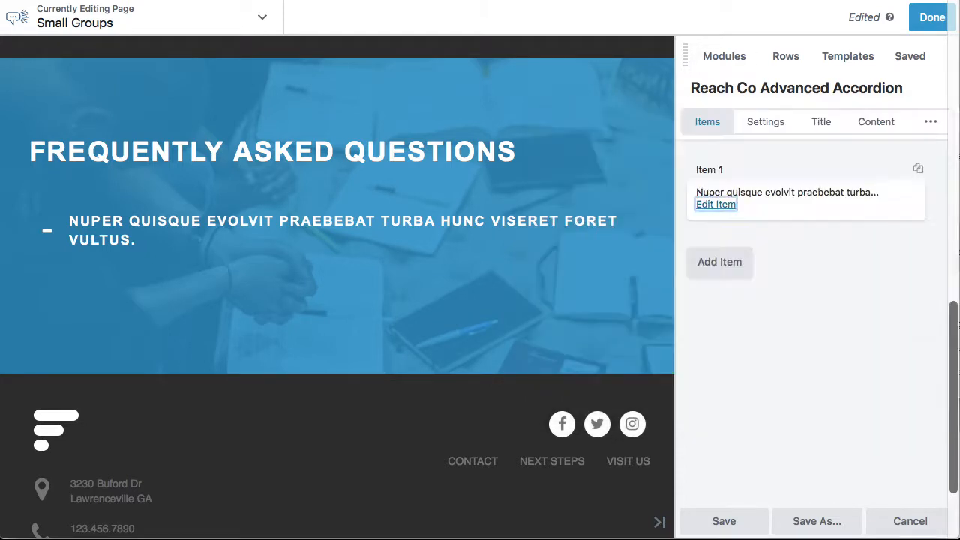
Title the accordion's first item "Is Childcare Provided?" and paste the copied childcare answer as its content
click(714, 206)
triple_click(765, 159)
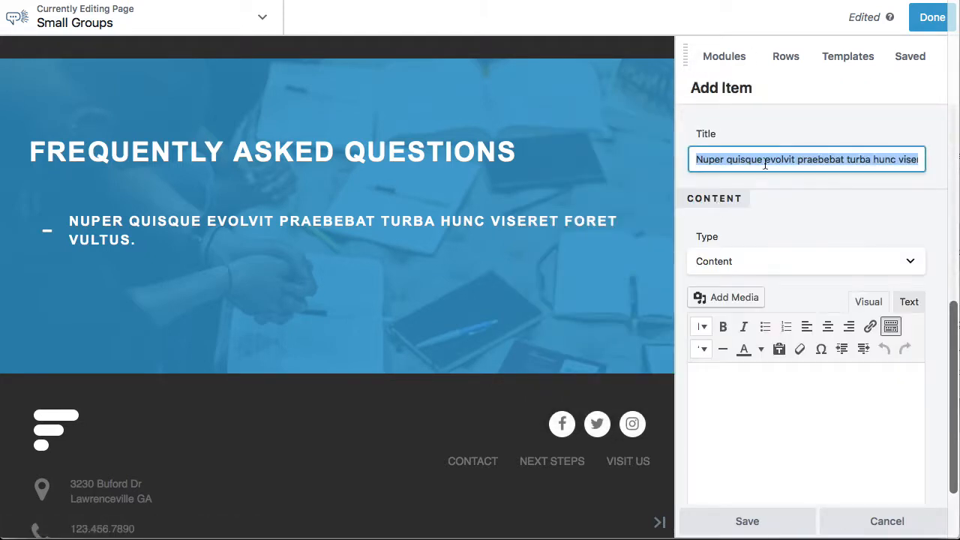
text(Is Childcare Provided?)
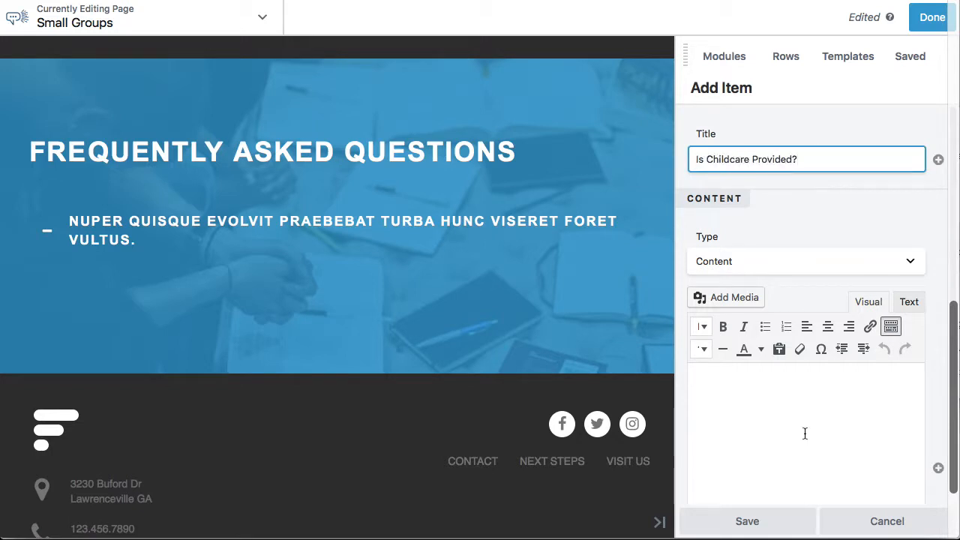
click(738, 373)
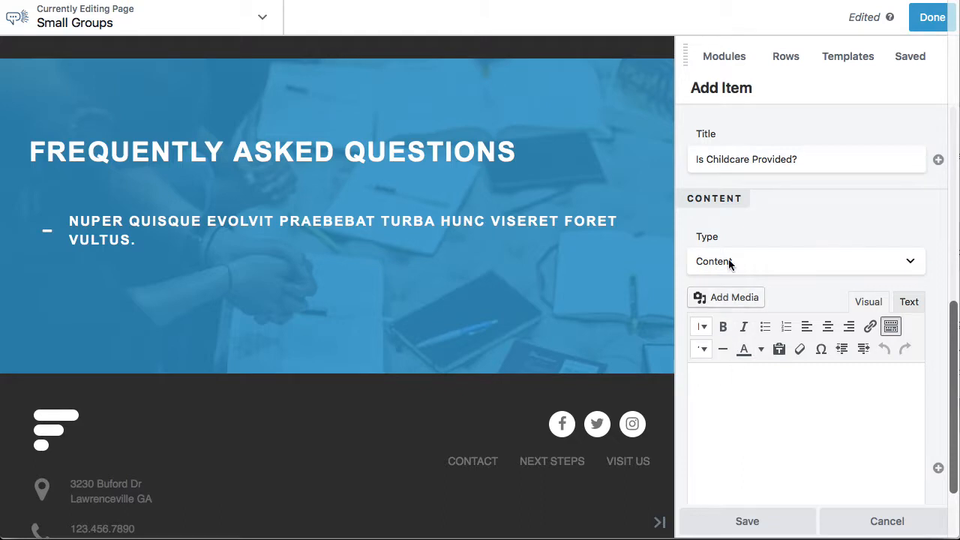
text(Not all groups offer childcare, but there are options! Some groups share the responsibility of watching the kids, split the cost of hiring a sitter (usually around $5 a week per person), or make other arrangements. Look for the *childcare provided* designation on the groups list.)
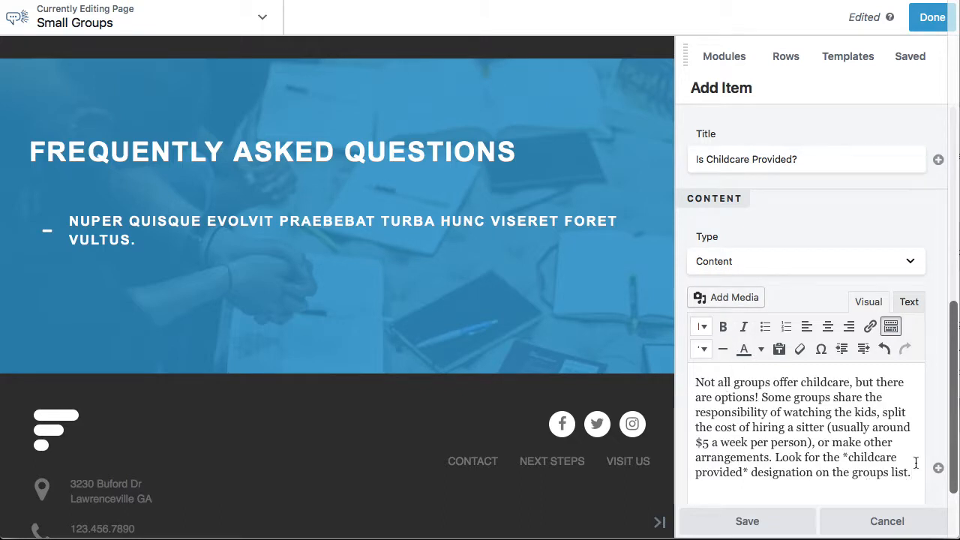
Format the whole childcare answer as 18px italic text and save the item
drag(916, 463, 681, 382)
click(703, 349)
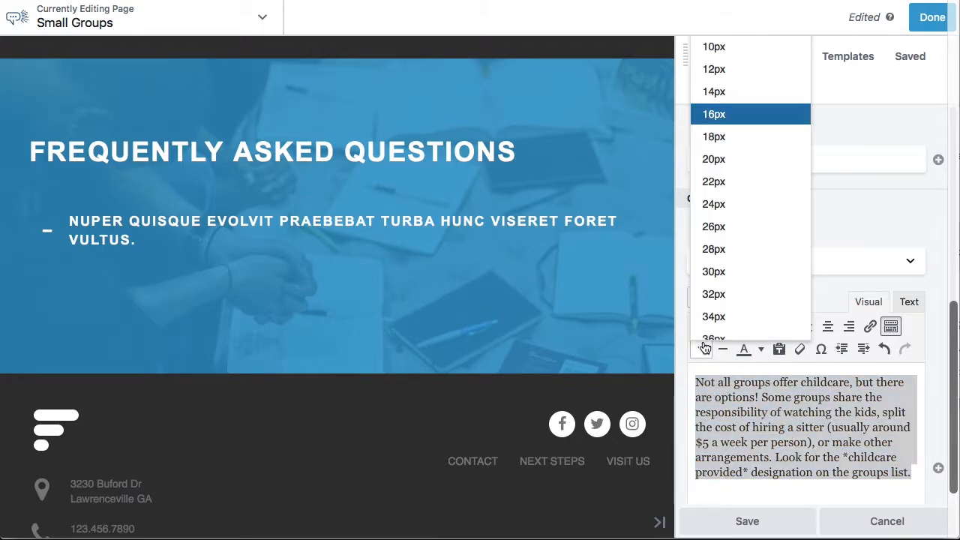
click(722, 137)
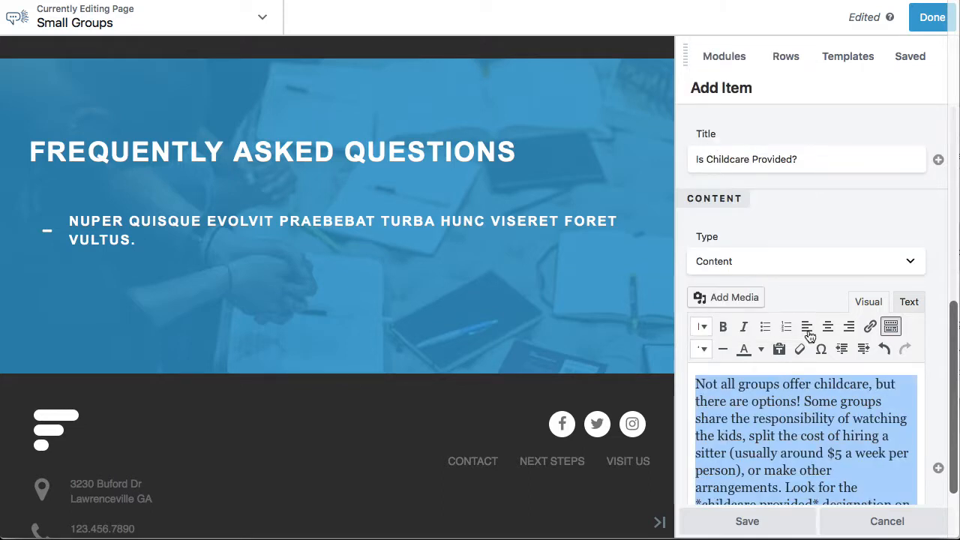
click(744, 327)
click(748, 521)
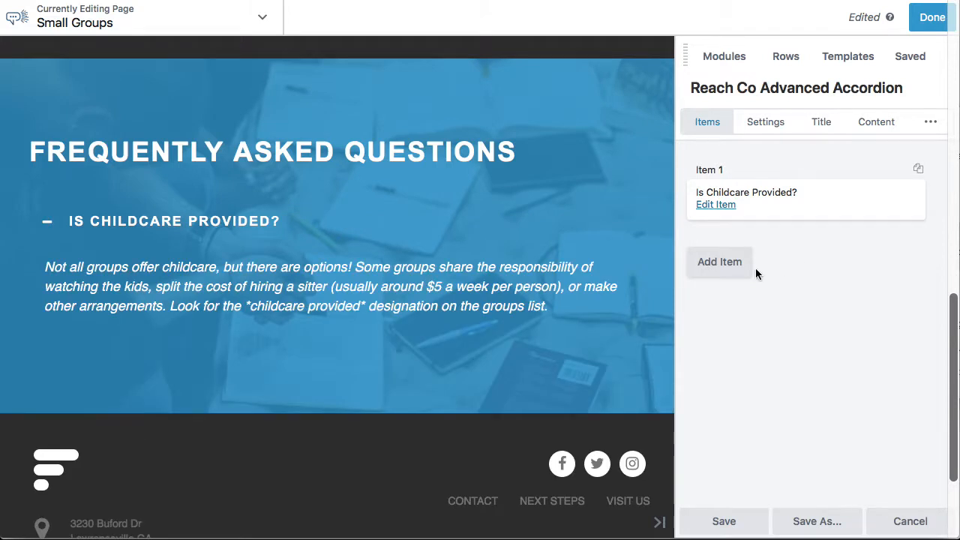
Add a second accordion item, switch to Notes to copy the answer beginning "Every group has a different 'personality'", and return to the page builder
click(728, 262)
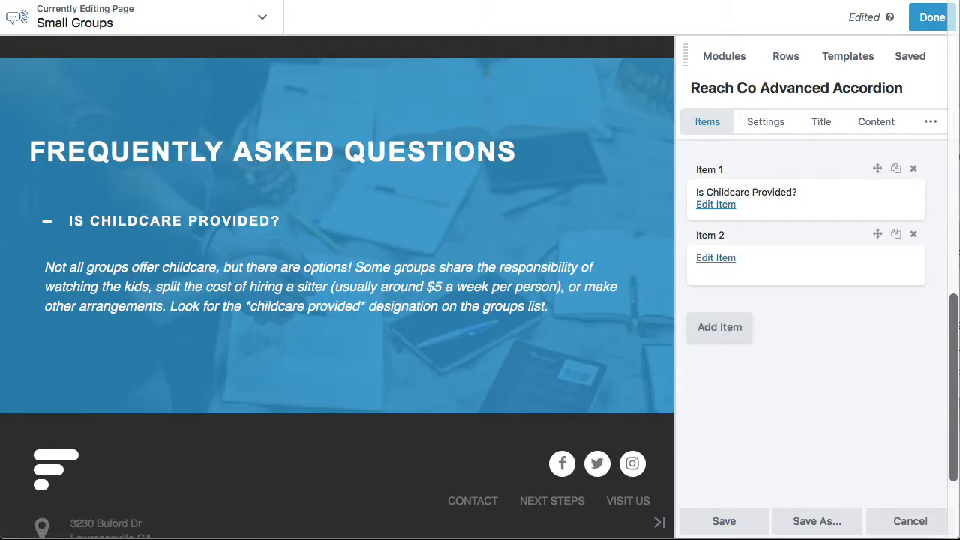
key(super+Tab)
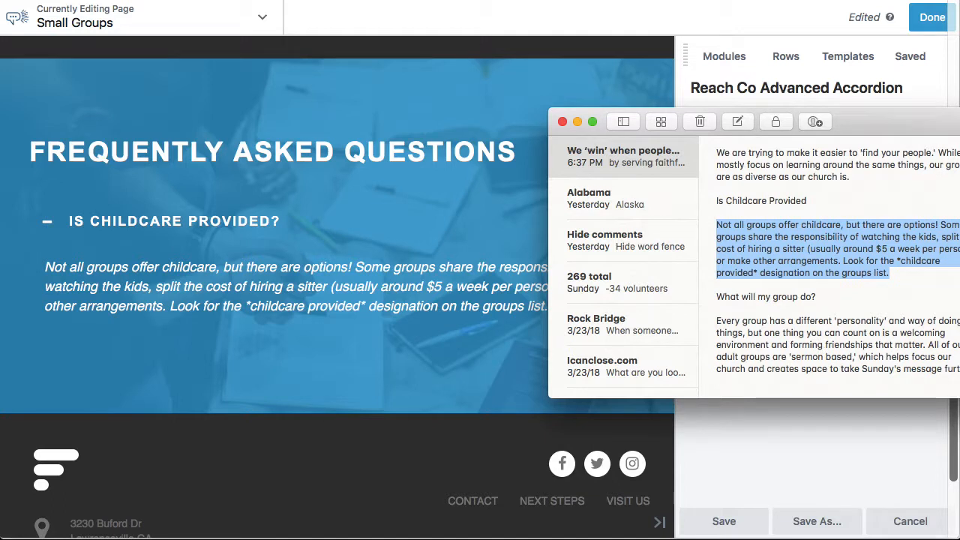
drag(957, 369, 715, 315)
key(ctrl+c)
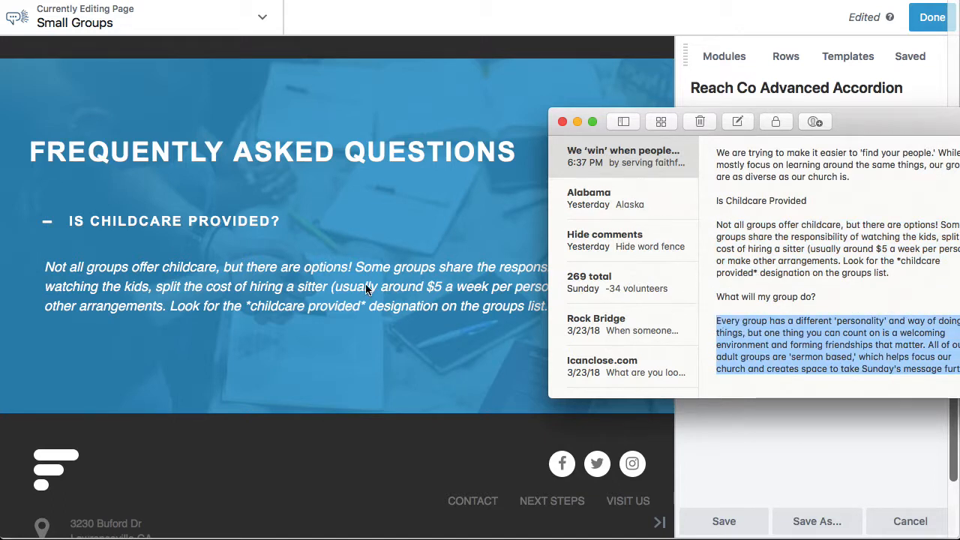
key(super+Tab)
Title the second accordion item "What will my group do?" and paste the copied answer as its content
click(722, 264)
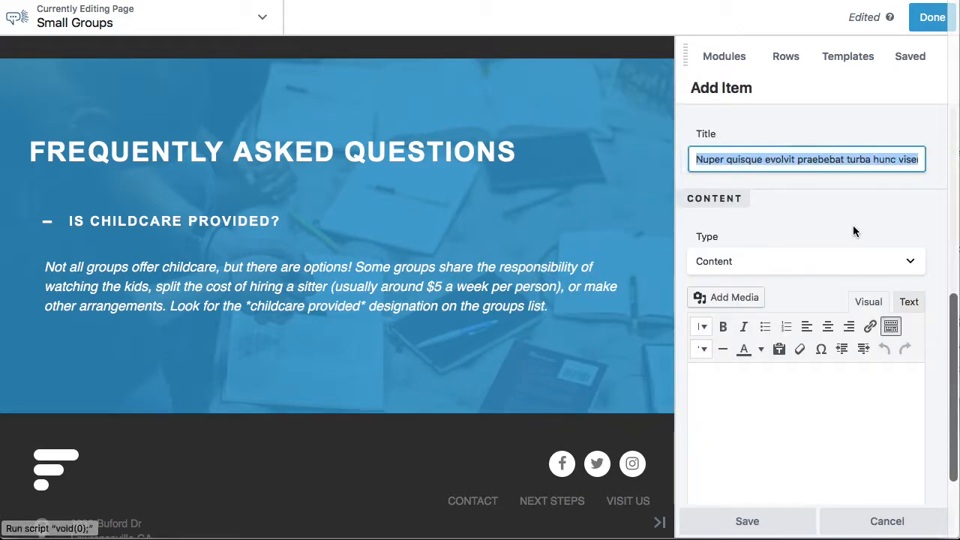
text(What will my group do?)
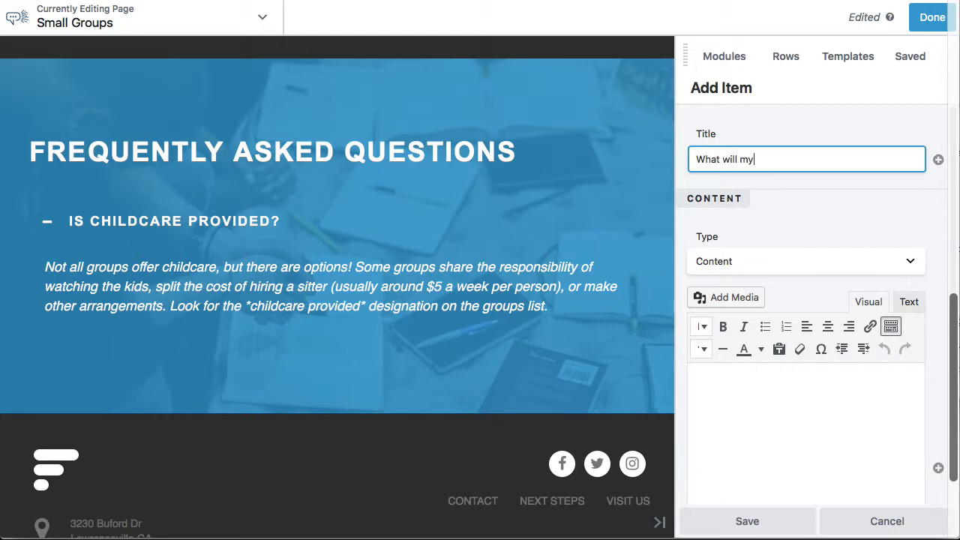
click(756, 387)
key(ctrl+v)
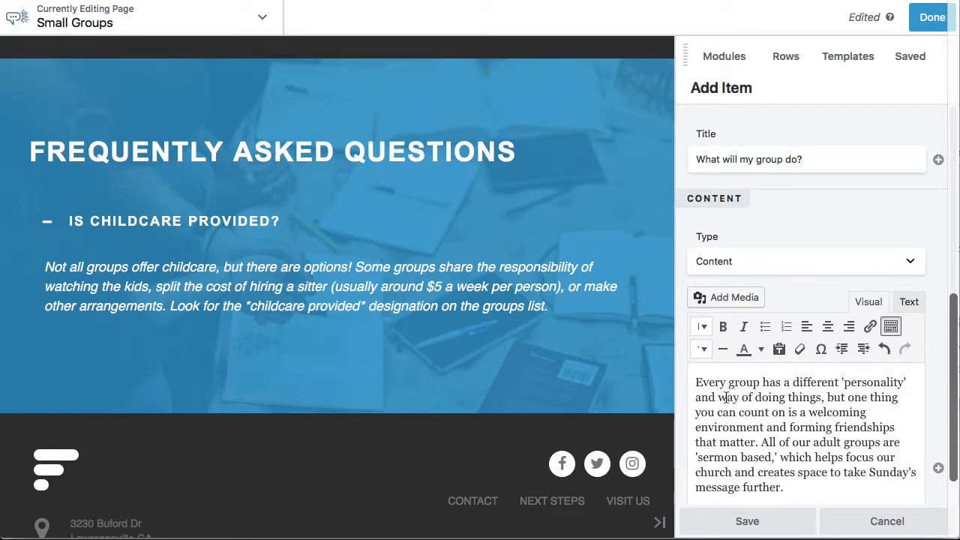
Format the second item's answer as 18px italic text, then save the item and the accordion module
drag(795, 488, 697, 377)
click(703, 349)
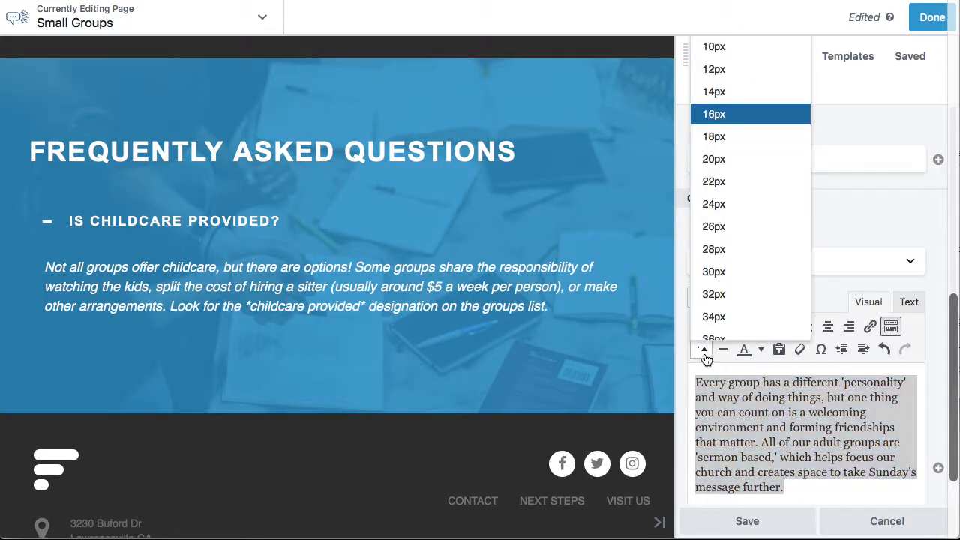
click(713, 136)
click(745, 328)
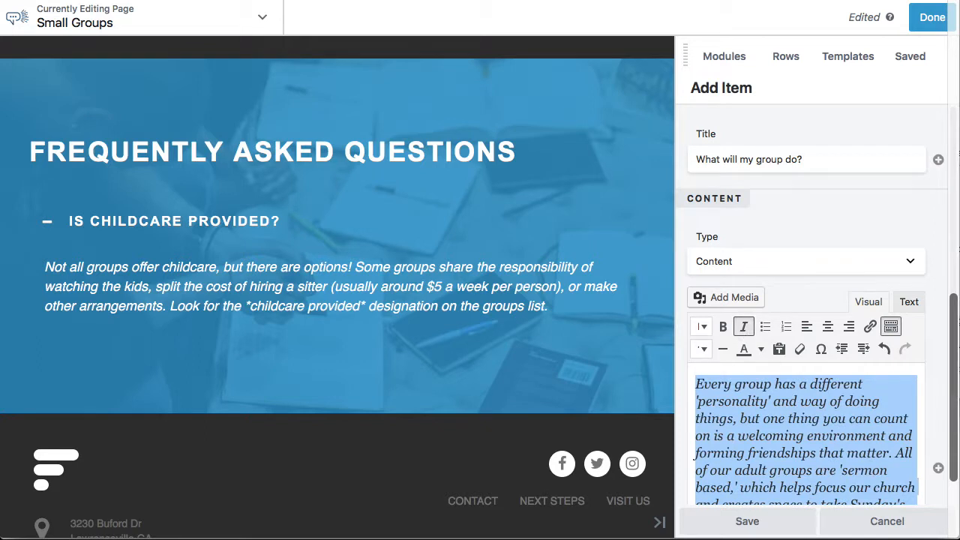
click(747, 522)
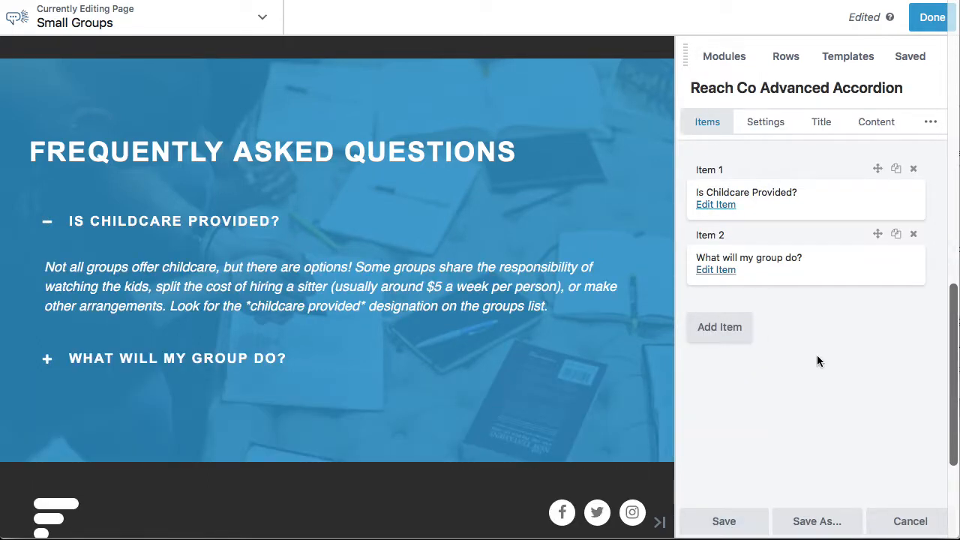
click(726, 523)
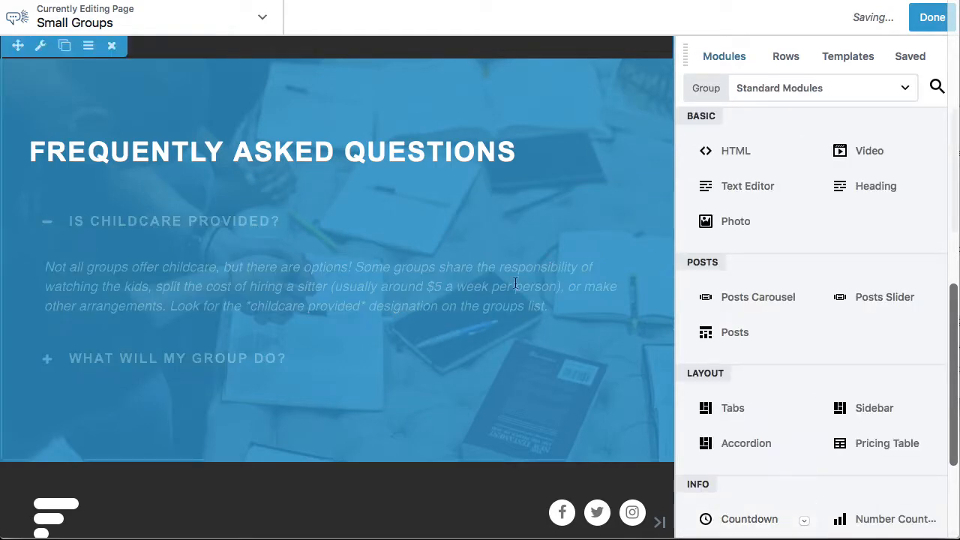
Look over the page layout and the available templates, then finish editing and publish the Small Groups page
scroll(501, 258, up, 15)
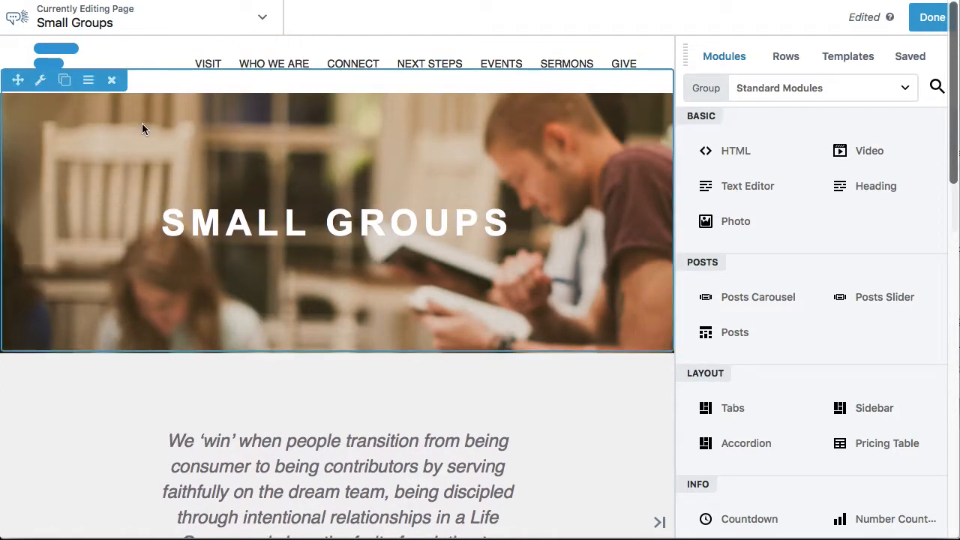
click(851, 60)
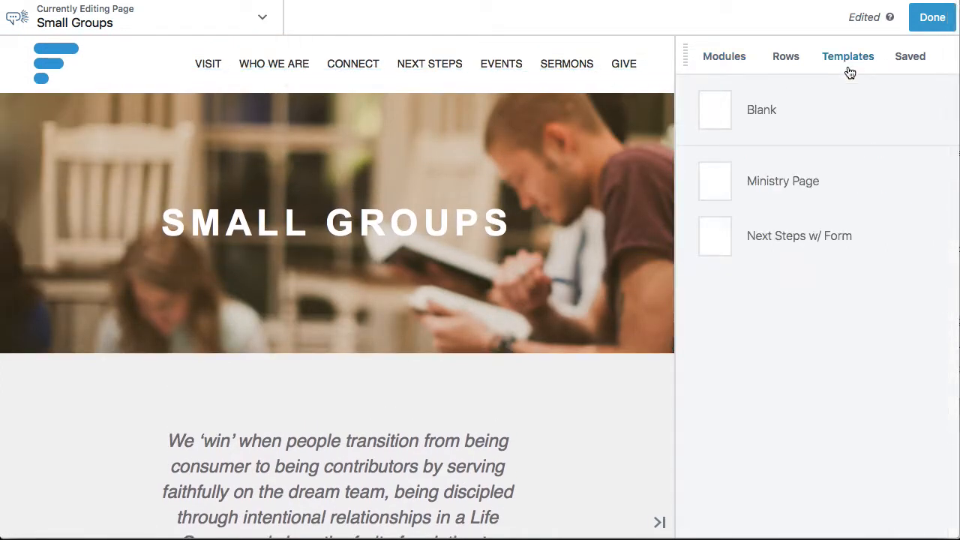
scroll(459, 142, down, 4)
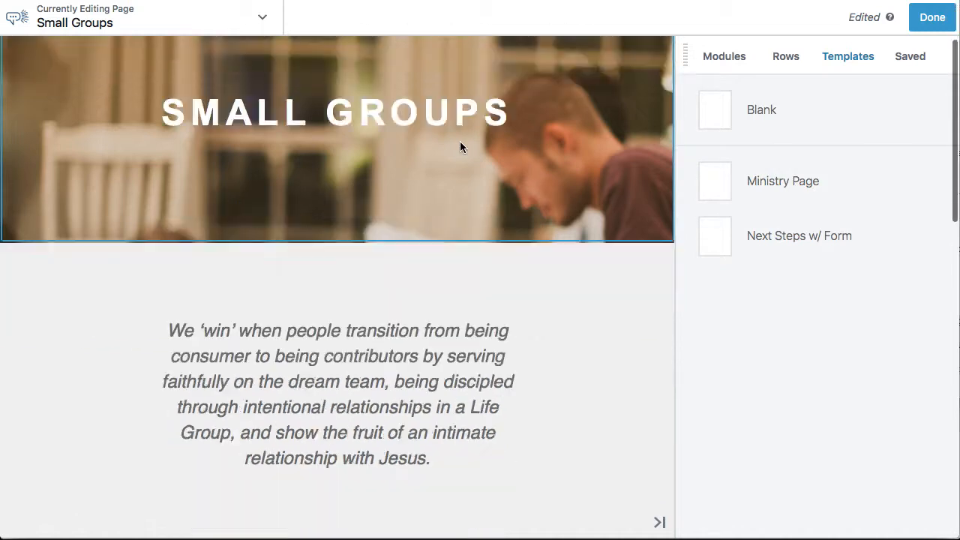
scroll(499, 261, down, 8)
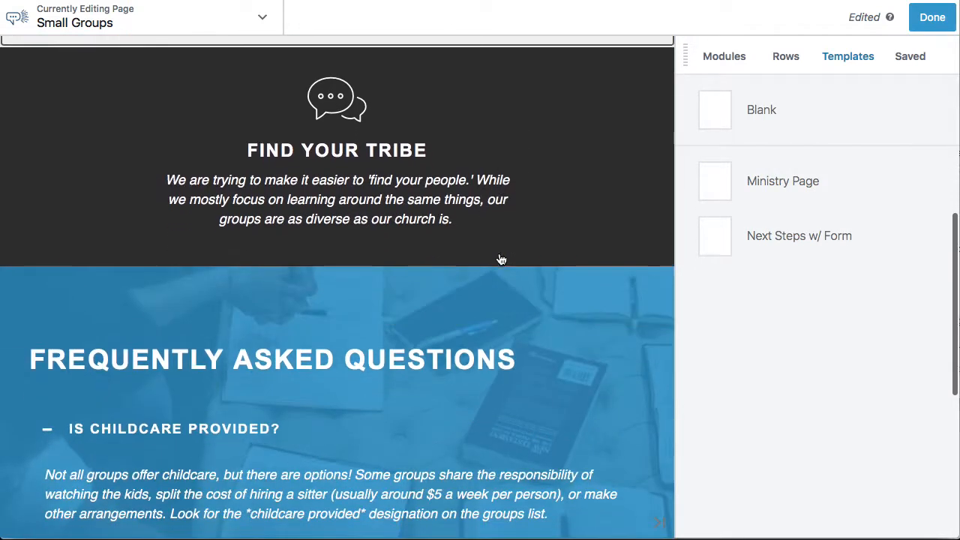
scroll(510, 247, up, 2)
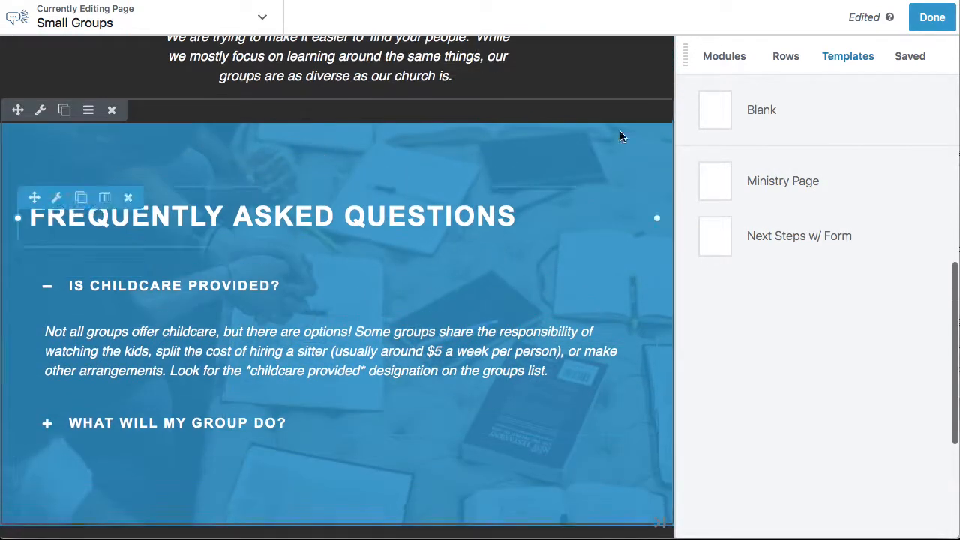
click(933, 16)
click(862, 18)
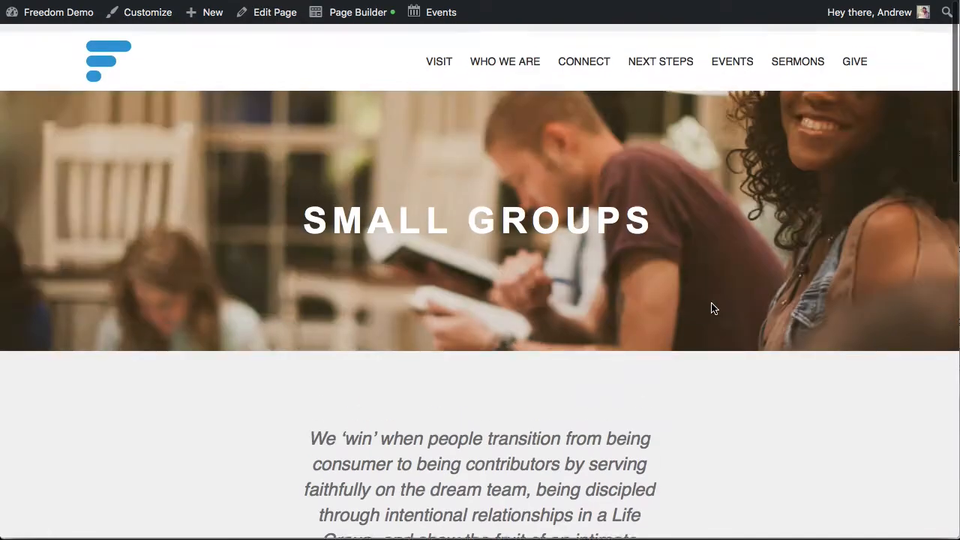
Test the published page's Frequently Asked Questions accordion by alternately expanding the childcare and group activity questions
scroll(713, 307, down, 5)
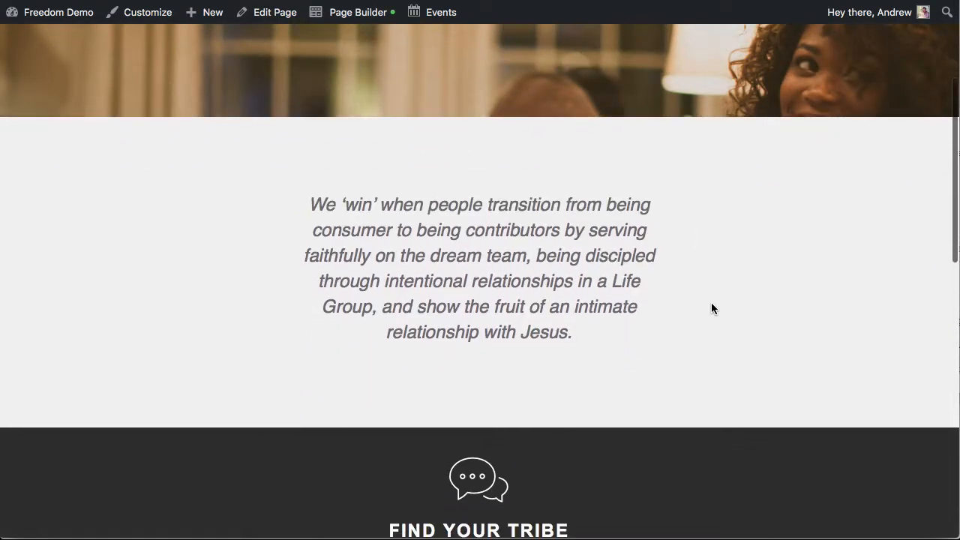
scroll(713, 308, down, 5)
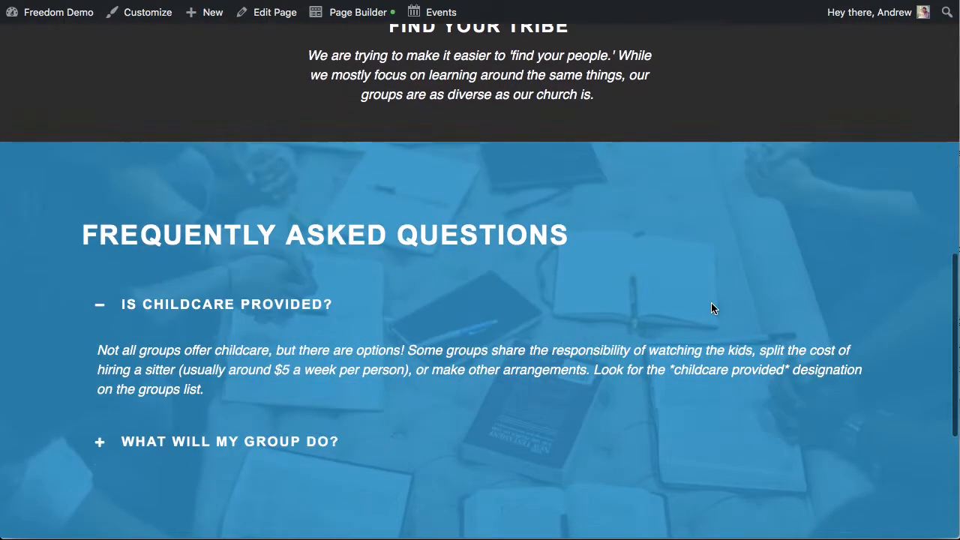
click(102, 443)
scroll(356, 378, down, 2)
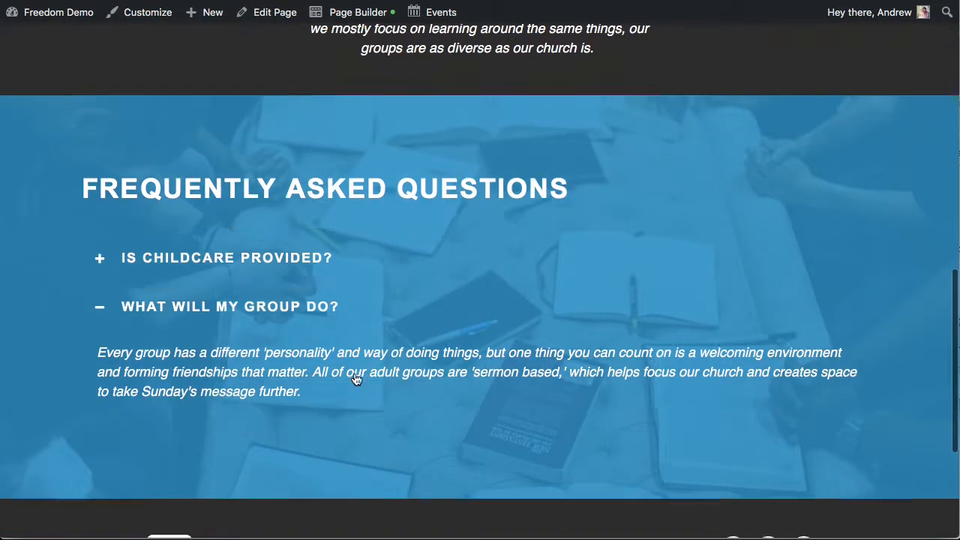
click(102, 226)
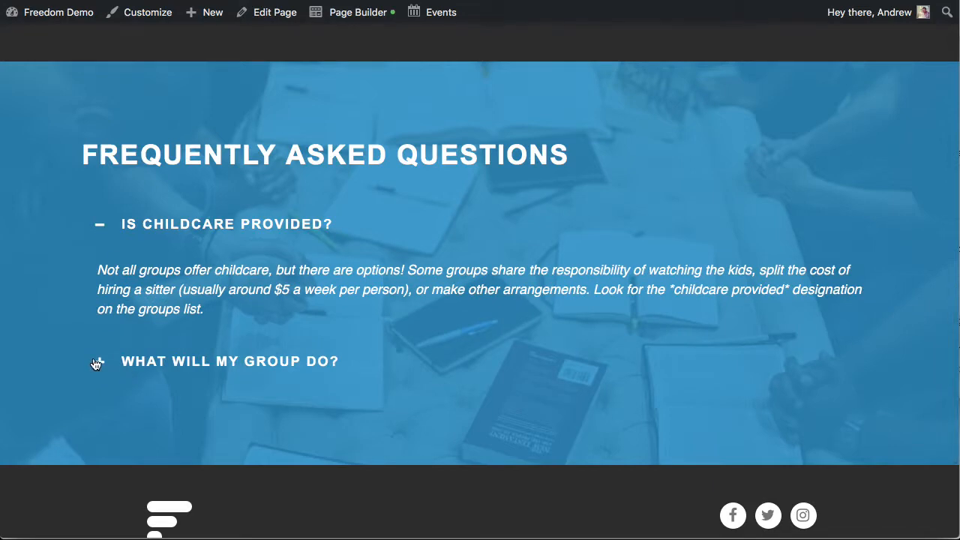
click(95, 362)
click(102, 225)
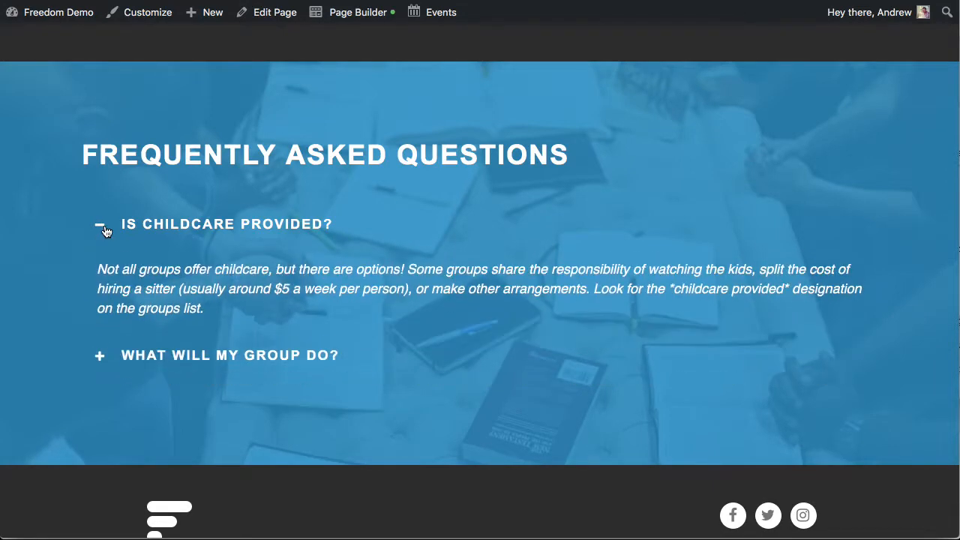
click(246, 360)
scroll(483, 314, down, 1)
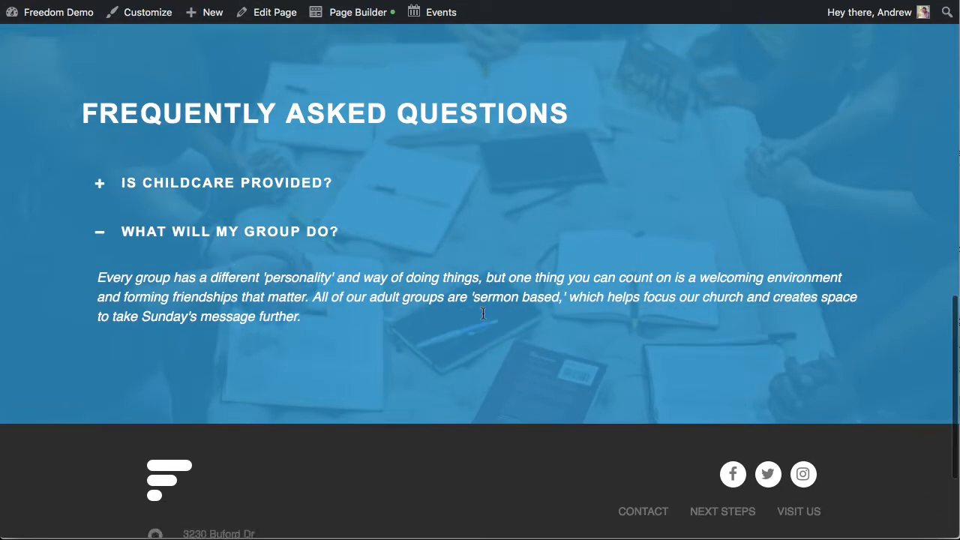
Review the published Small Groups page's banner, introduction text and Find Your Tribe section
scroll(483, 313, up, 1)
scroll(483, 312, down, 1)
scroll(483, 312, up, 4)
scroll(482, 315, up, 6)
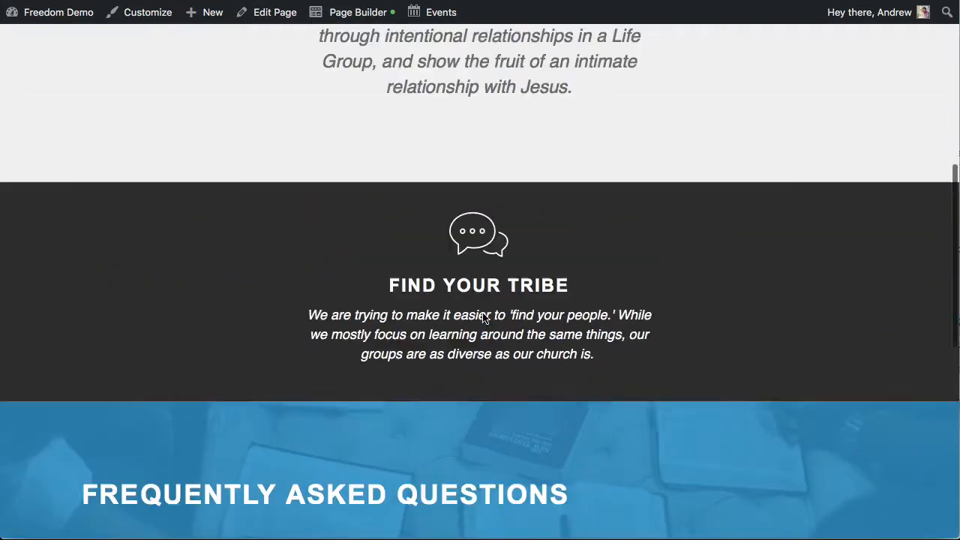
scroll(484, 317, down, 1)
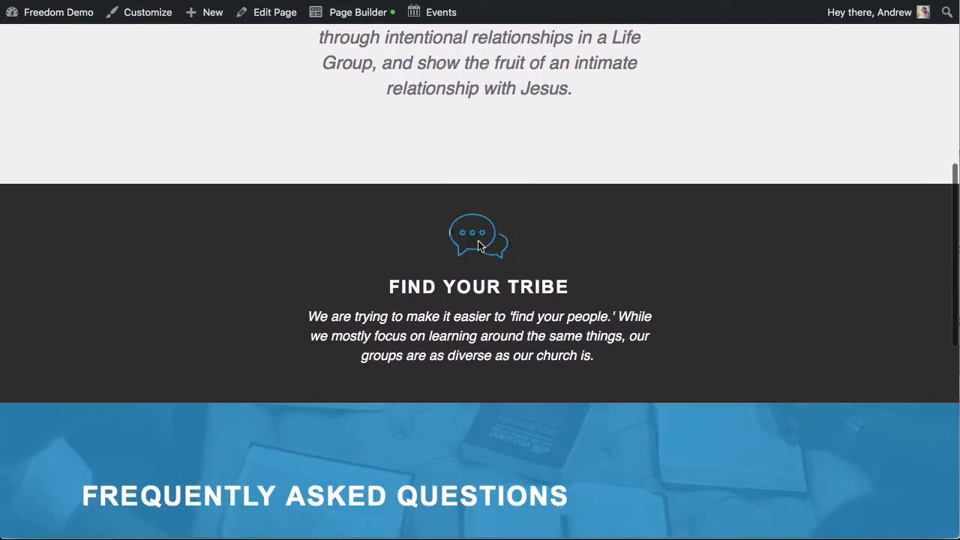
scroll(620, 307, up, 10)
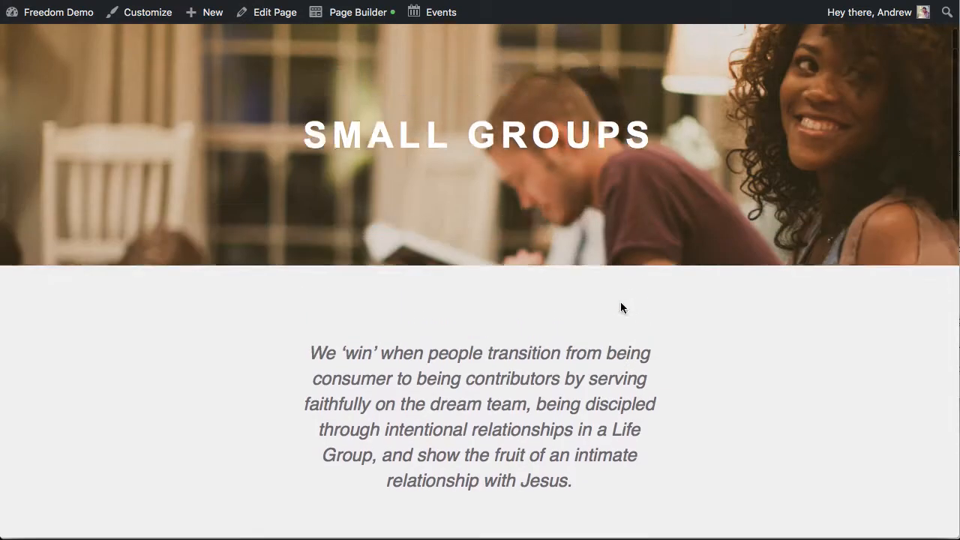
scroll(707, 293, down, 1)
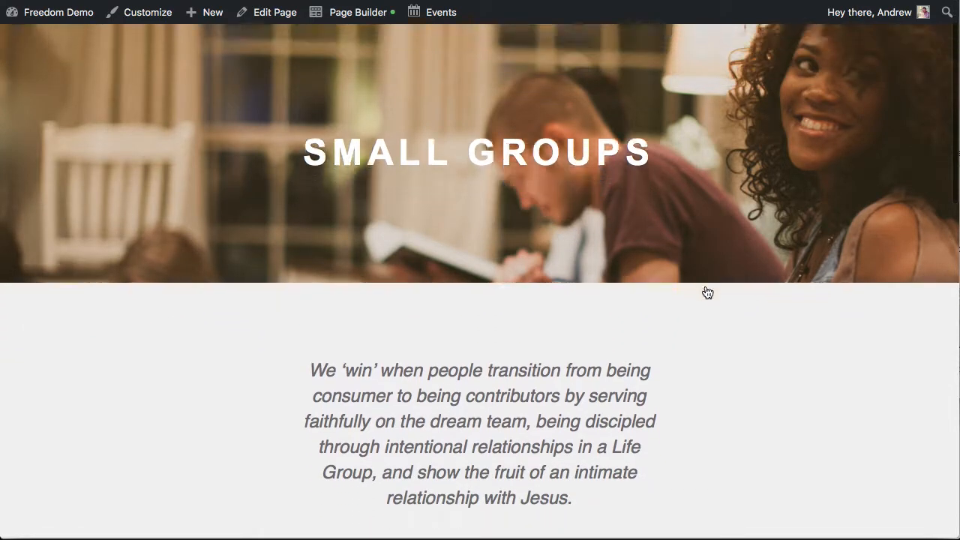
Open the site's Connect page and examine its Small Groups and Students cards
scroll(707, 292, up, 1)
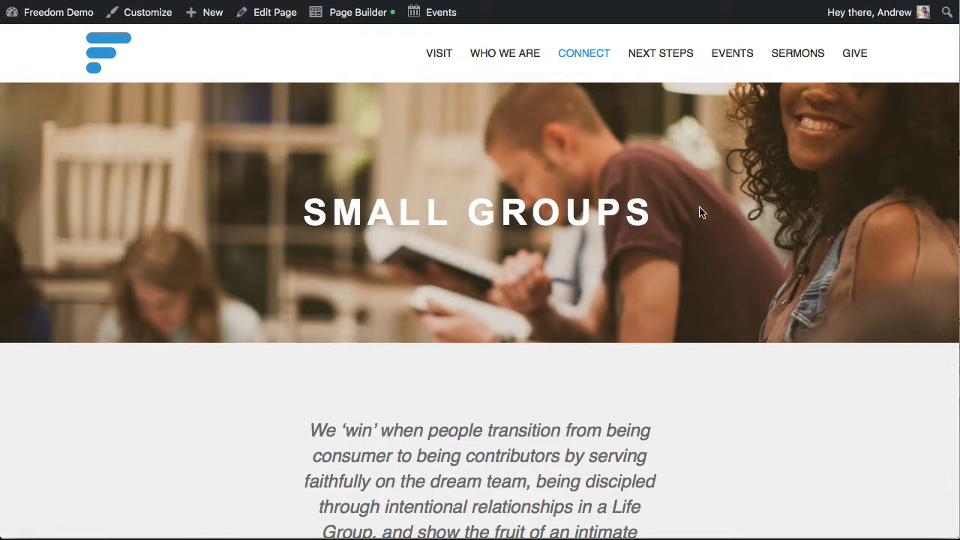
scroll(701, 213, down, 5)
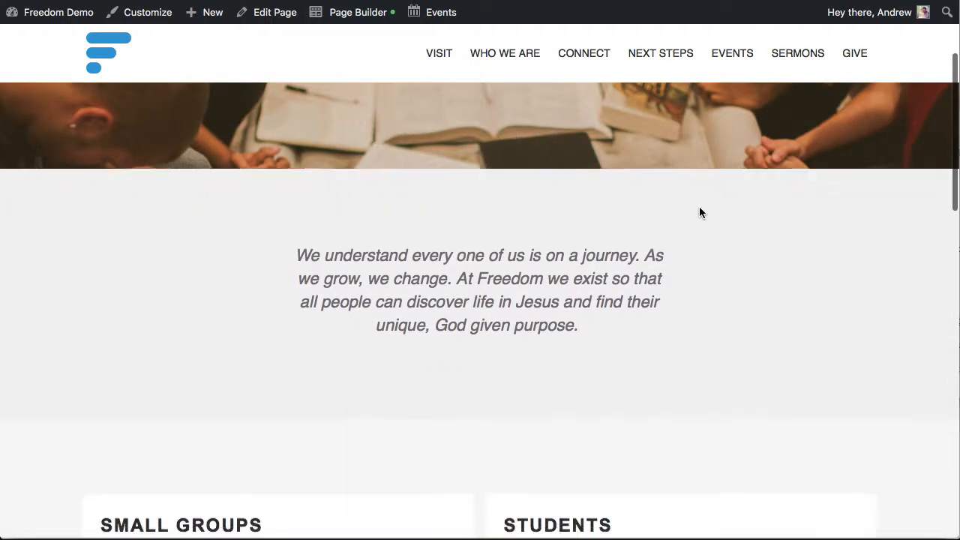
scroll(699, 213, down, 3)
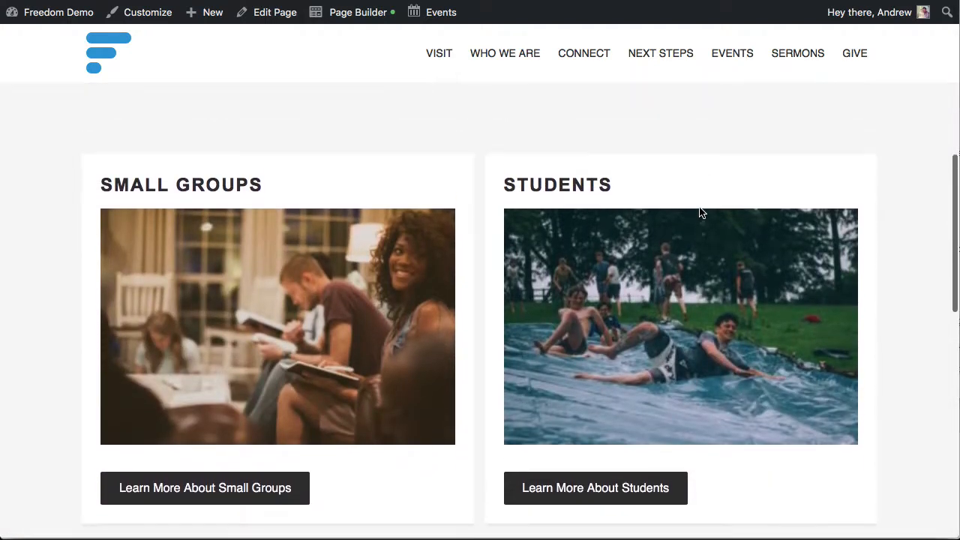
Review the Connect page from its banner and introduction text down to the Small Groups and Students cards, including their Learn More links
drag(271, 185, 128, 184)
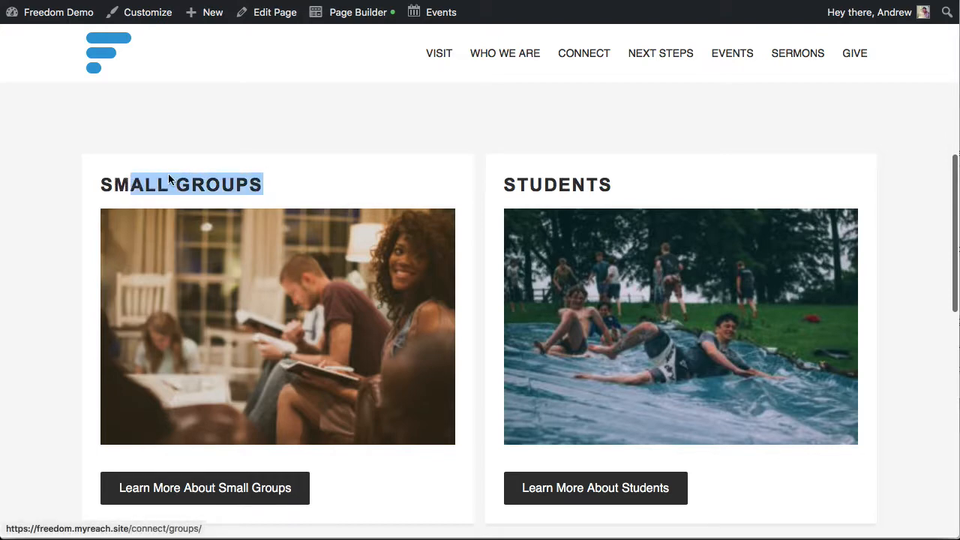
click(300, 174)
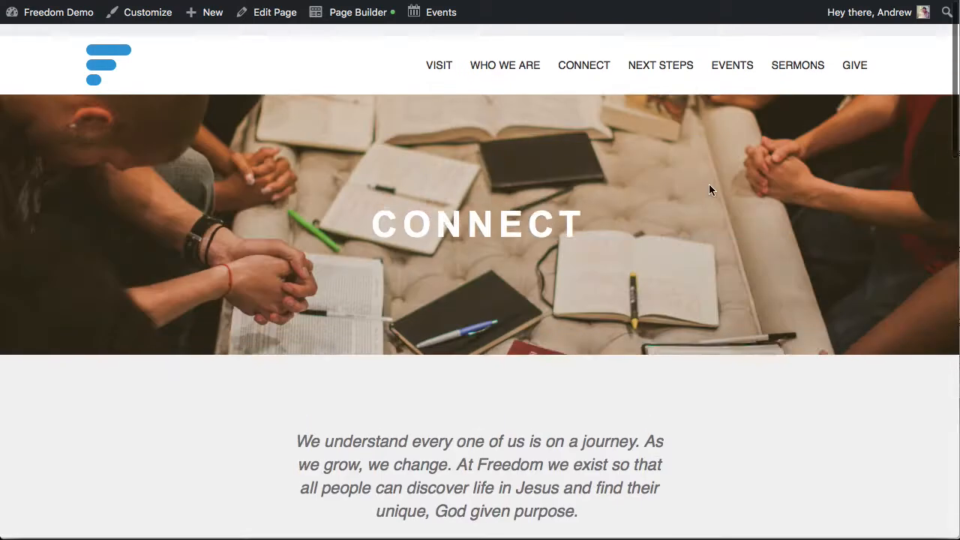
scroll(713, 300, down, 5)
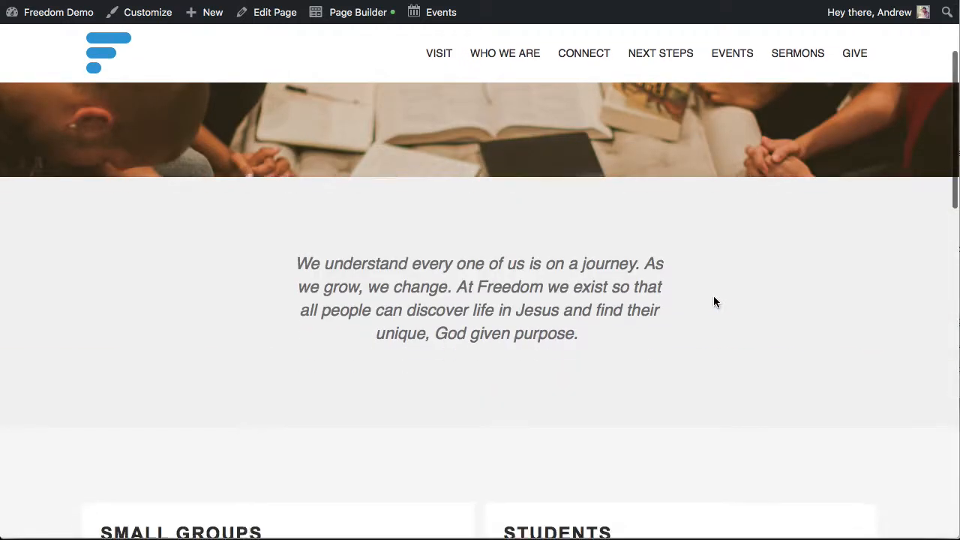
scroll(714, 300, down, 3)
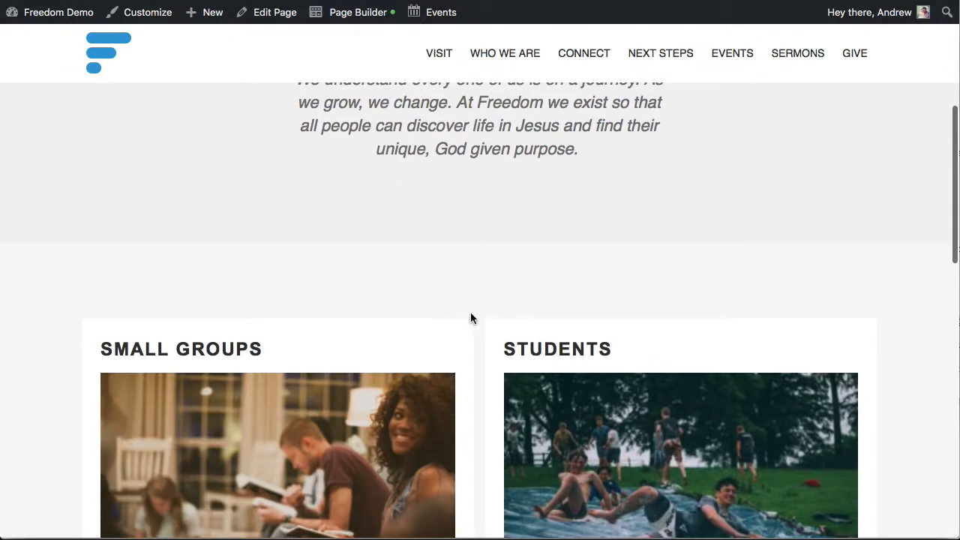
scroll(473, 318, down, 1)
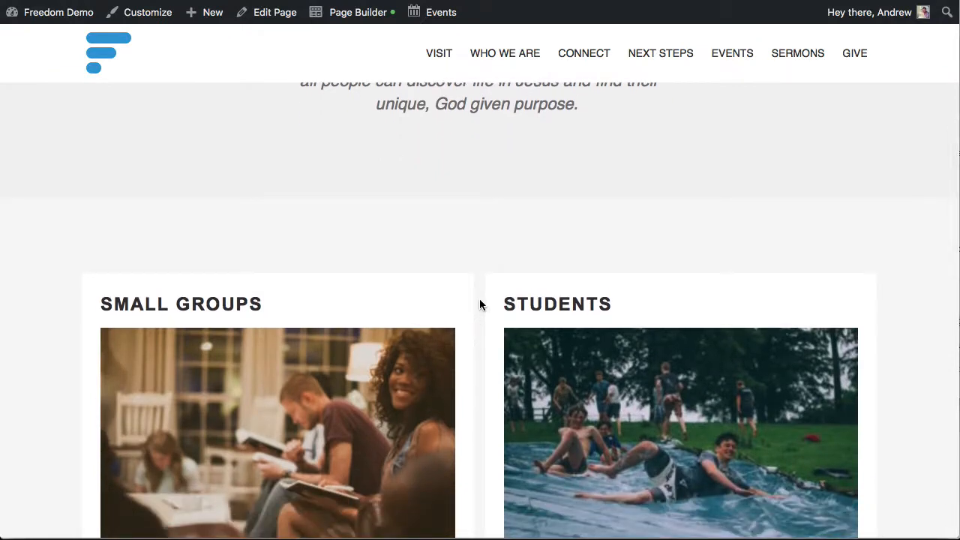
scroll(481, 304, down, 1)
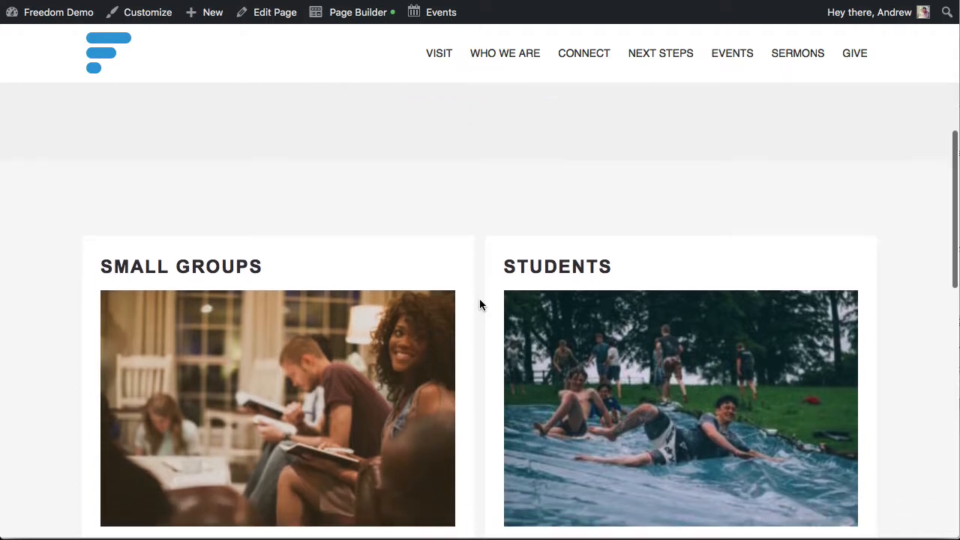
scroll(480, 304, down, 1)
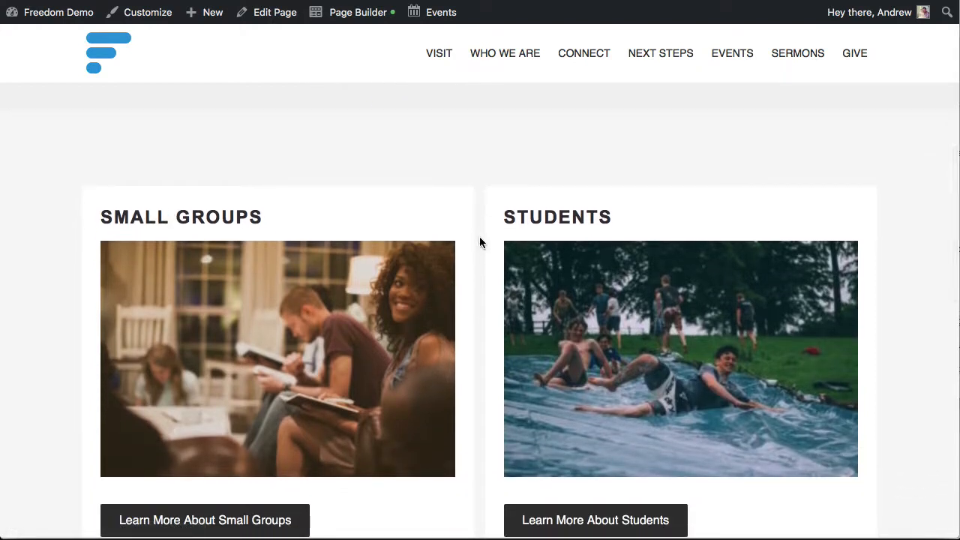
scroll(477, 231, down, 1)
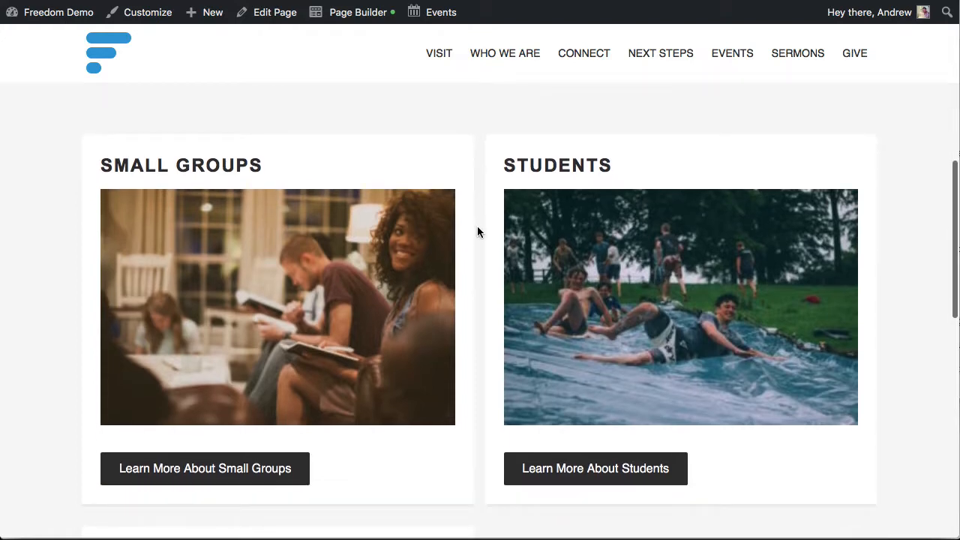